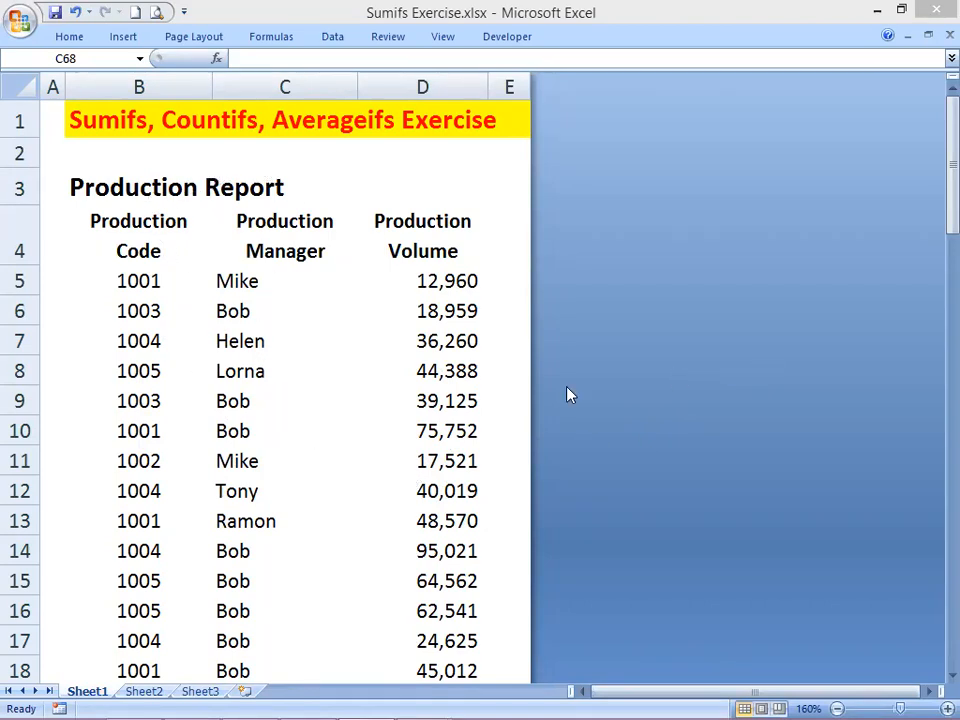
Step: Start a SUMIF formula in C68, the Sum If row of the Production Manager summary below the data
click(318, 398)
scroll(356, 399, down, 8)
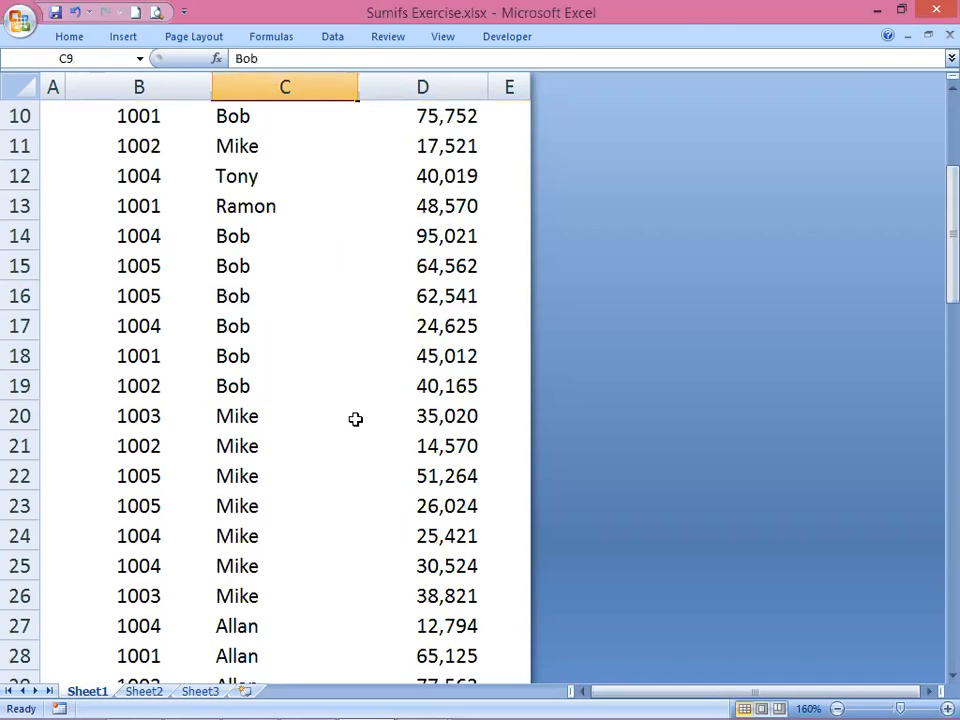
scroll(370, 445, down, 13)
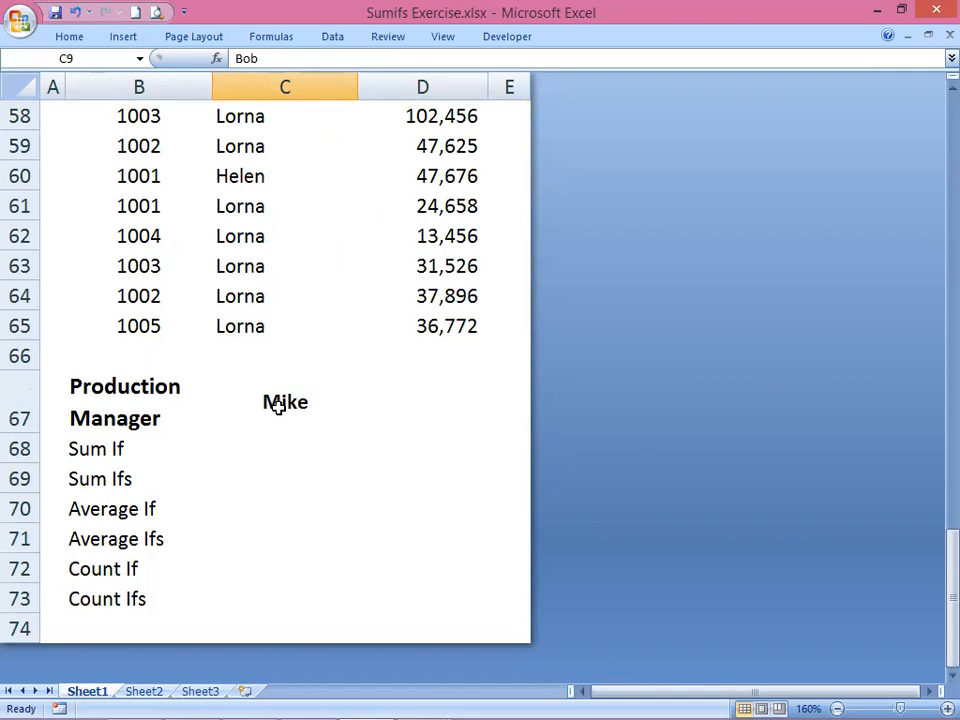
click(274, 401)
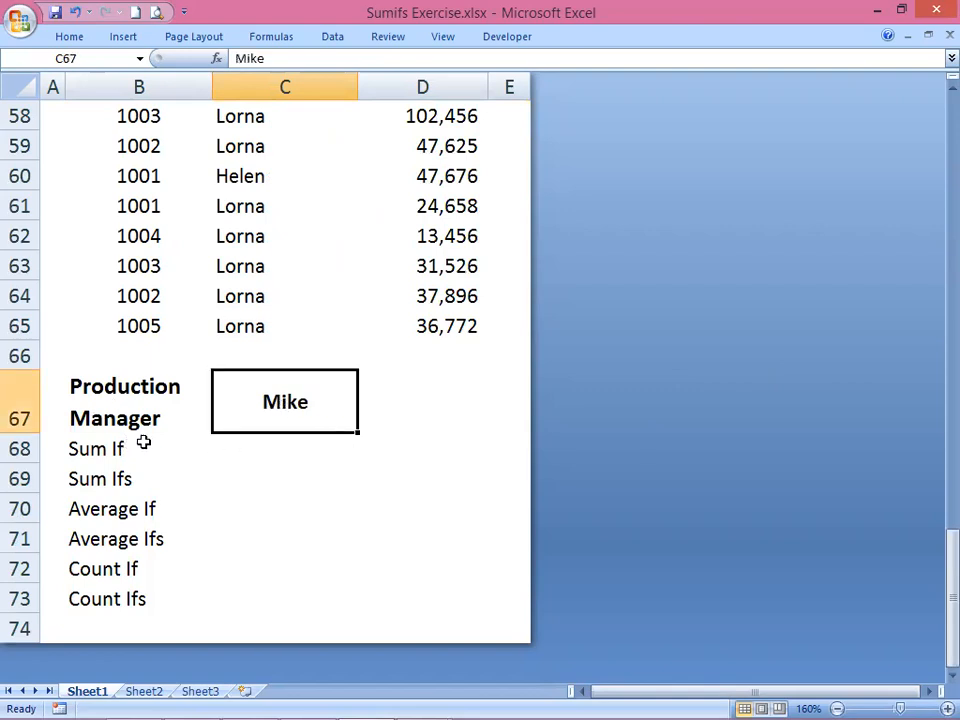
click(294, 450)
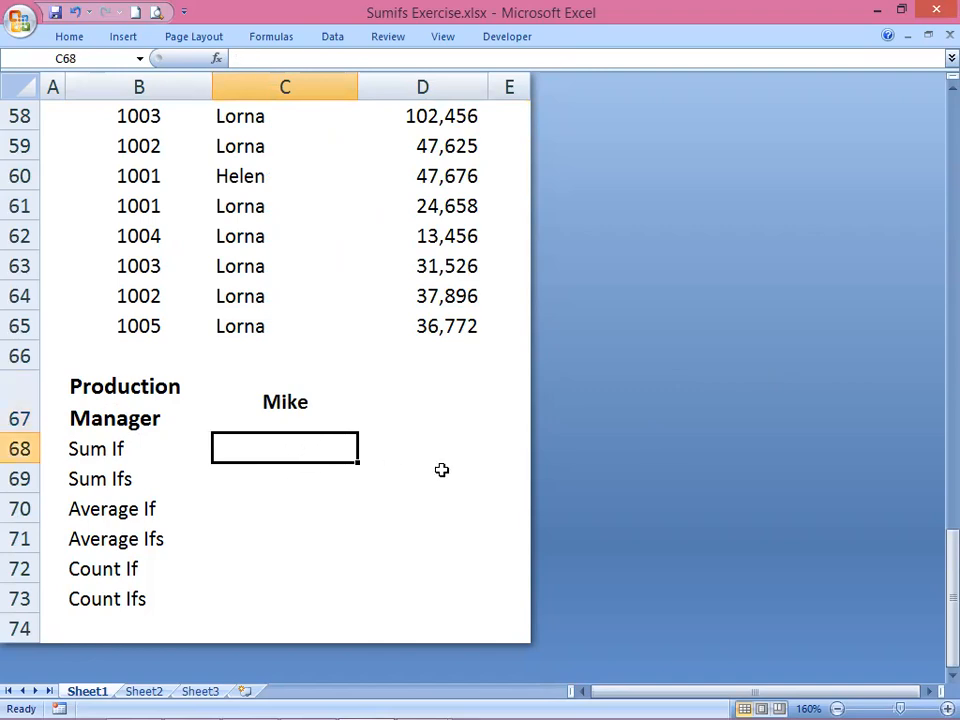
text(=)
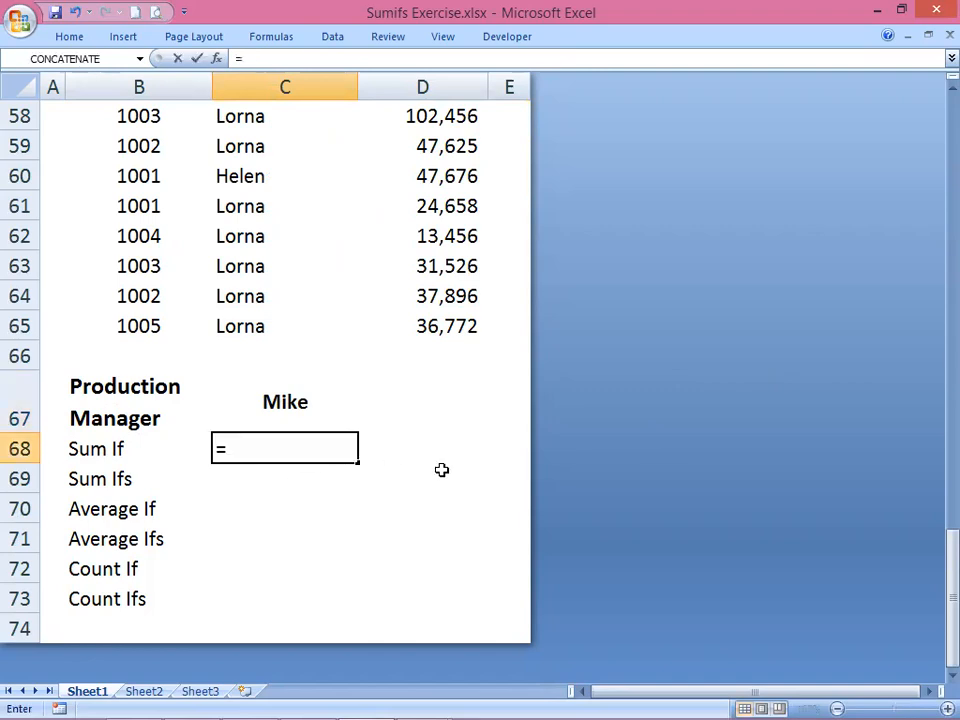
text(s)
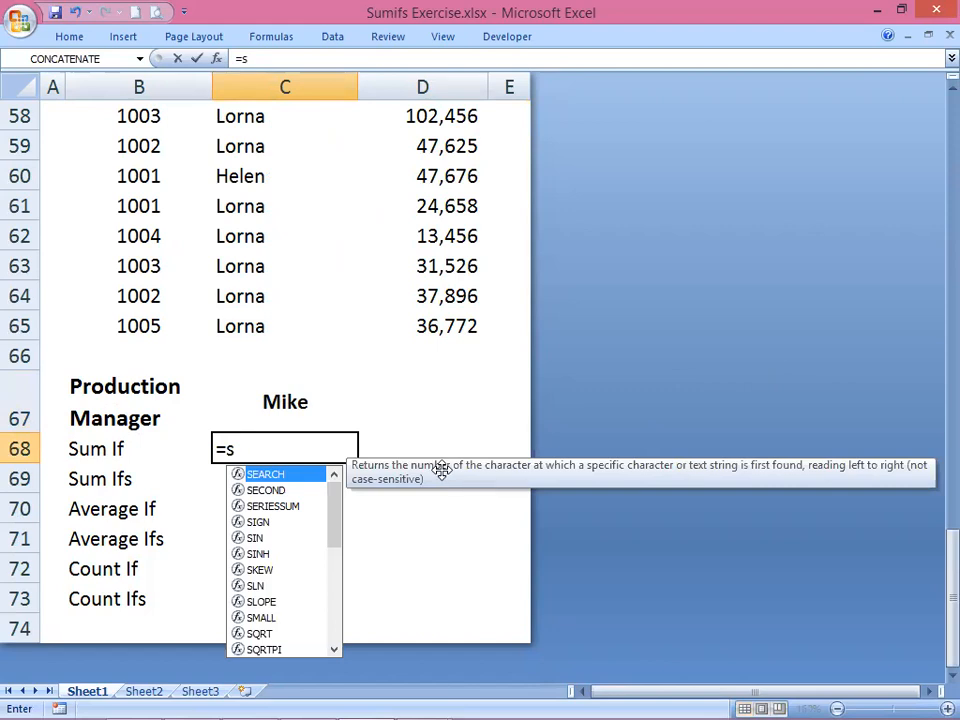
text(umif)
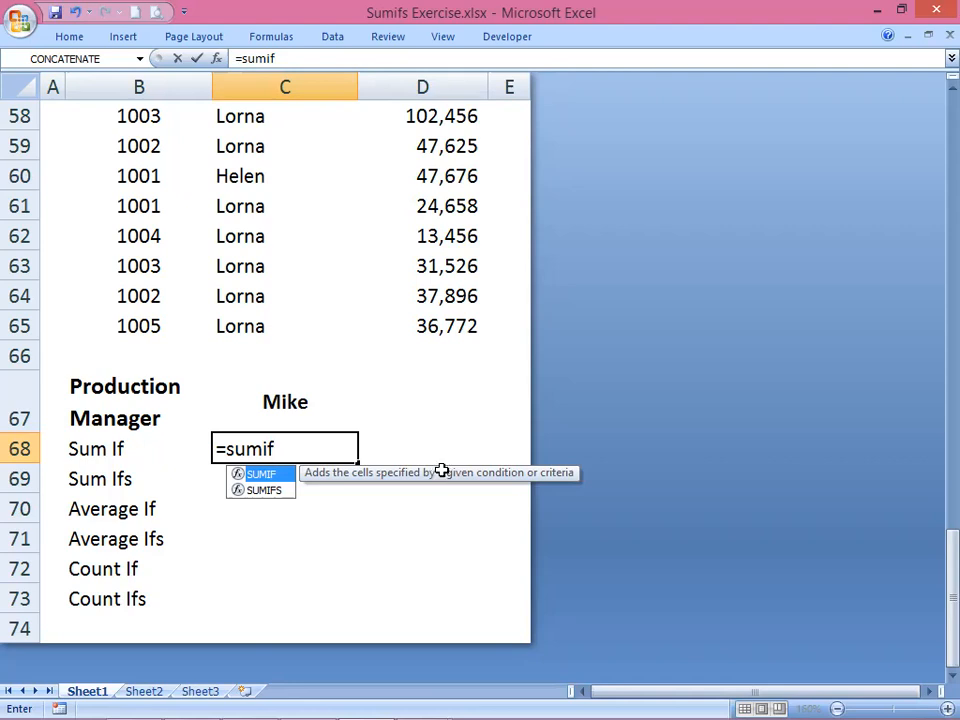
text(()
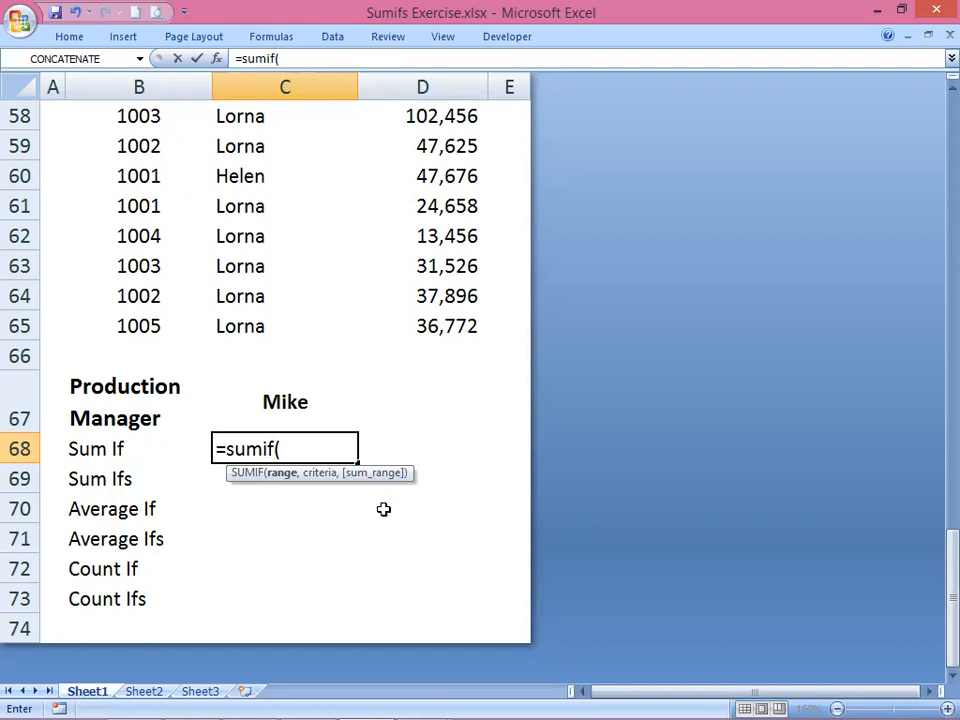
Step: Set the SUMIF range argument to the manager and volume data, C5 through D65, as the absolute reference $C$5:$D$65
scroll(377, 460, up, 2)
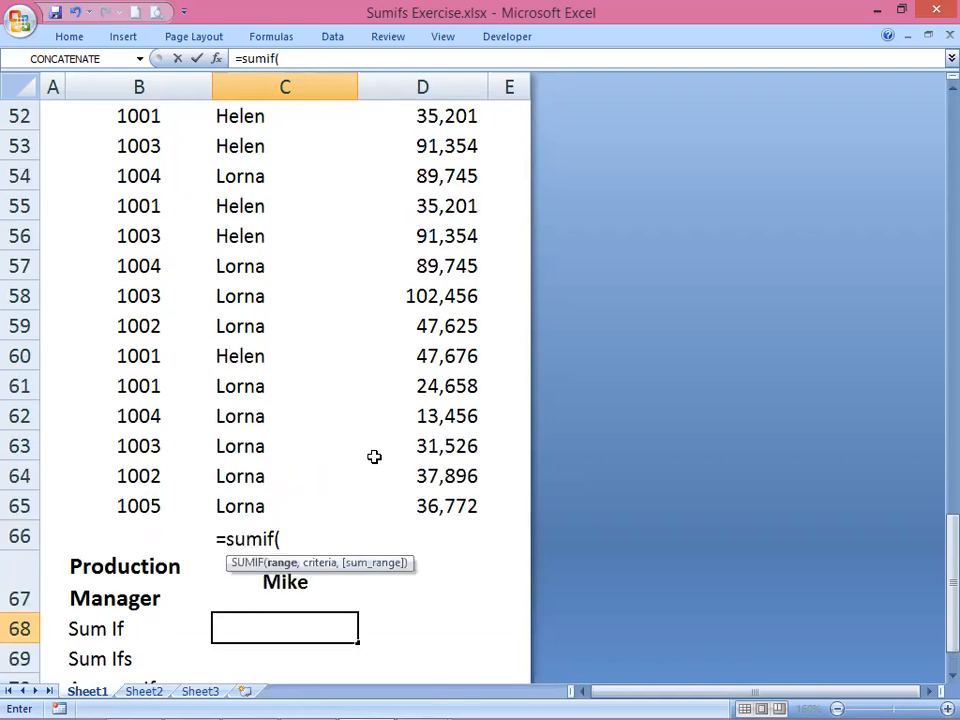
scroll(370, 440, up, 12)
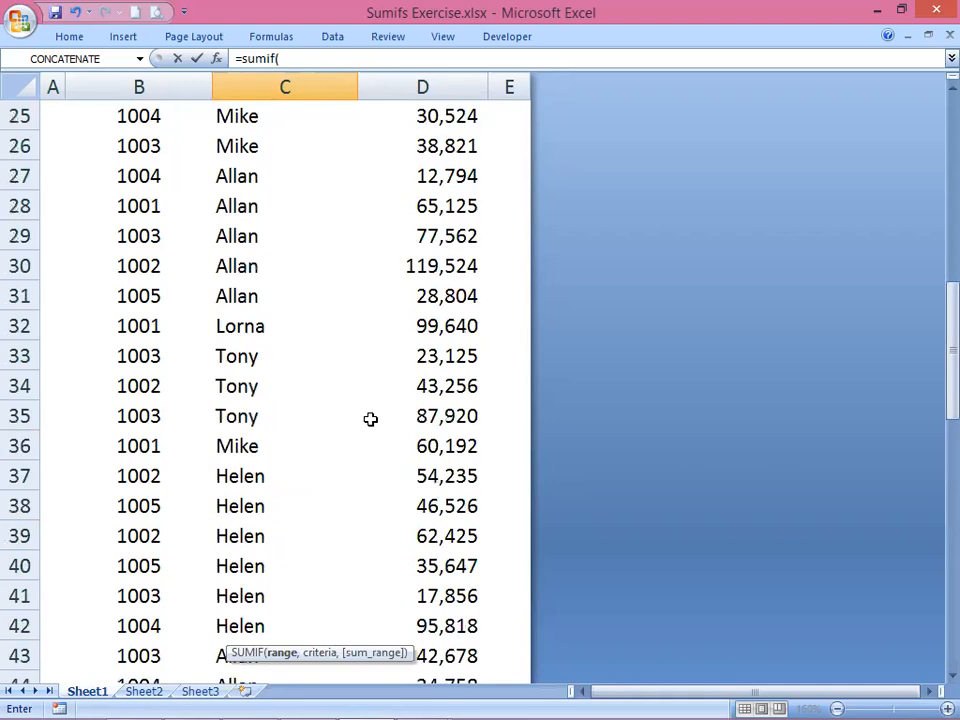
scroll(370, 419, up, 5)
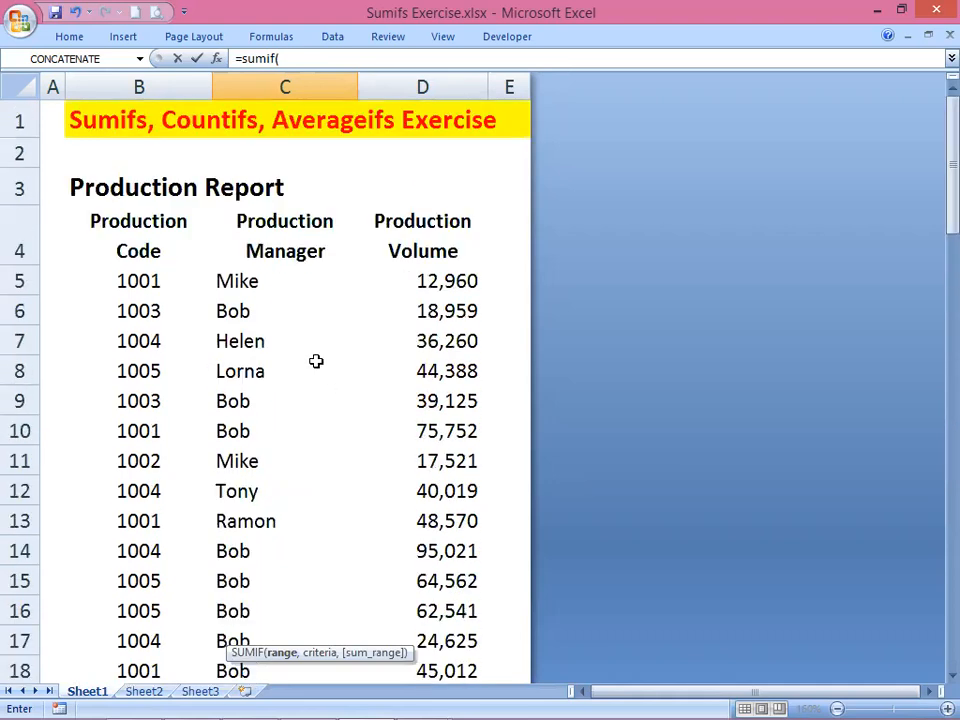
click(255, 282)
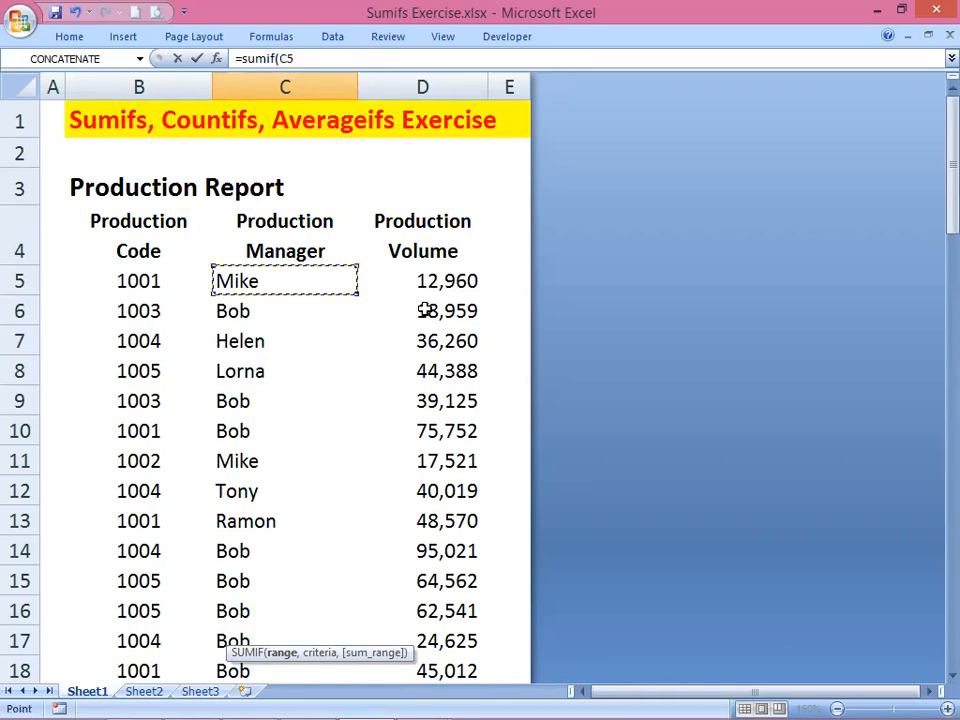
key(shift+Right)
key(shift+Down)
key(shift+Down)
key(shift+Down)
key(shift+Down)
key(shift+Down)
key(shift+Down)
key(shift+Down)
key(shift+Down)
key(shift+Down)
key(shift+Down)
key(shift+Down)
key(shift+Down)
key(shift+Down)
key(shift+Down)
key(shift+Down)
key(shift+Down)
key(shift+Down)
key(shift+Down)
key(shift+Down)
key(shift+Down)
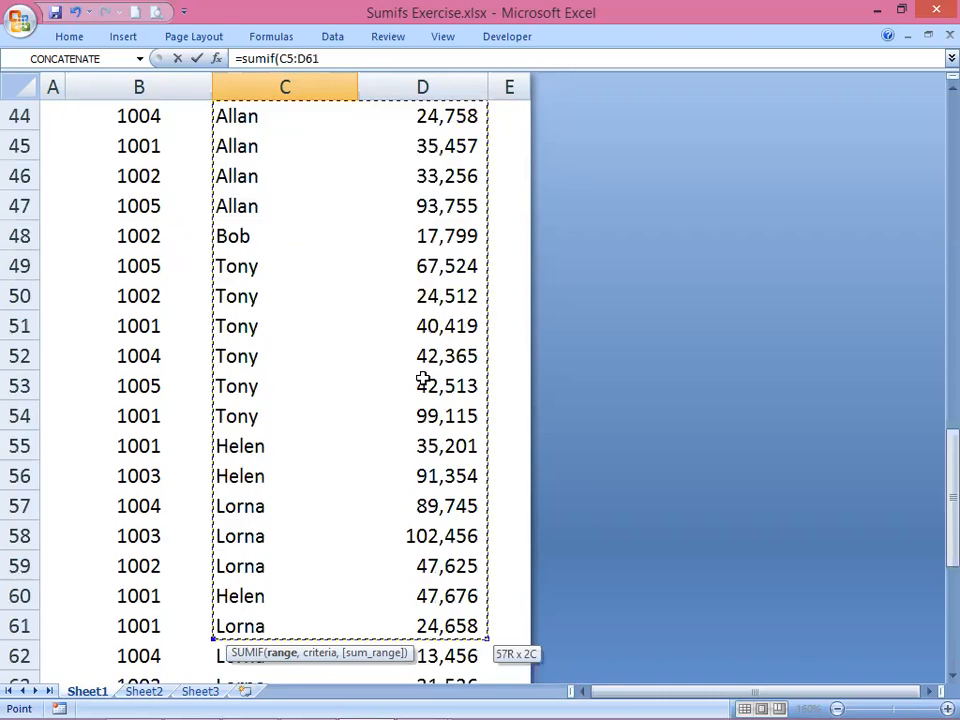
key(shift+Up)
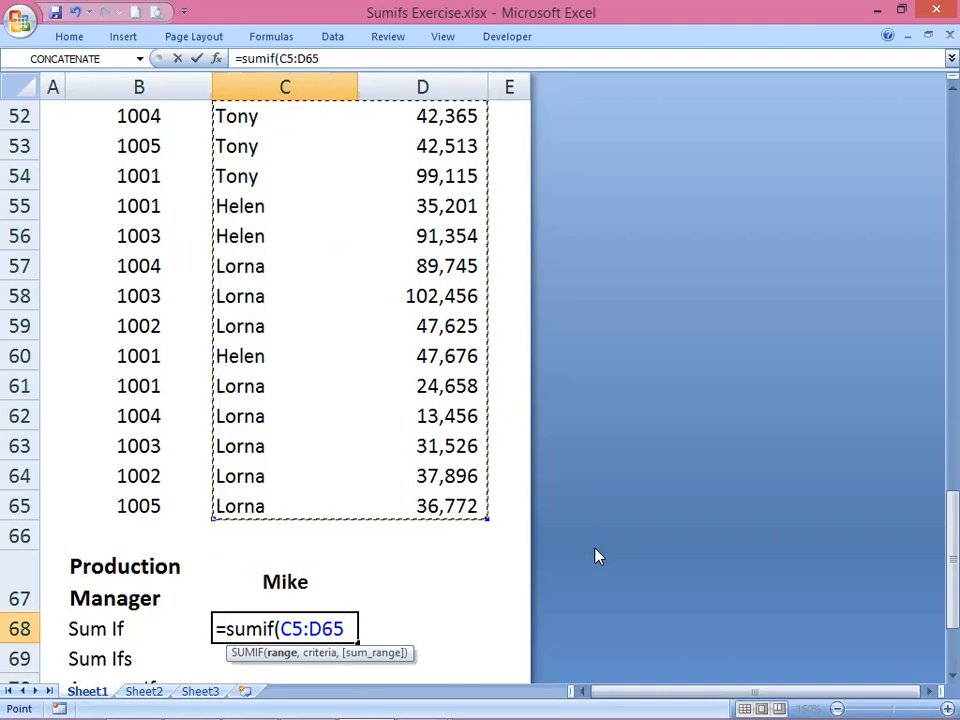
key(F4)
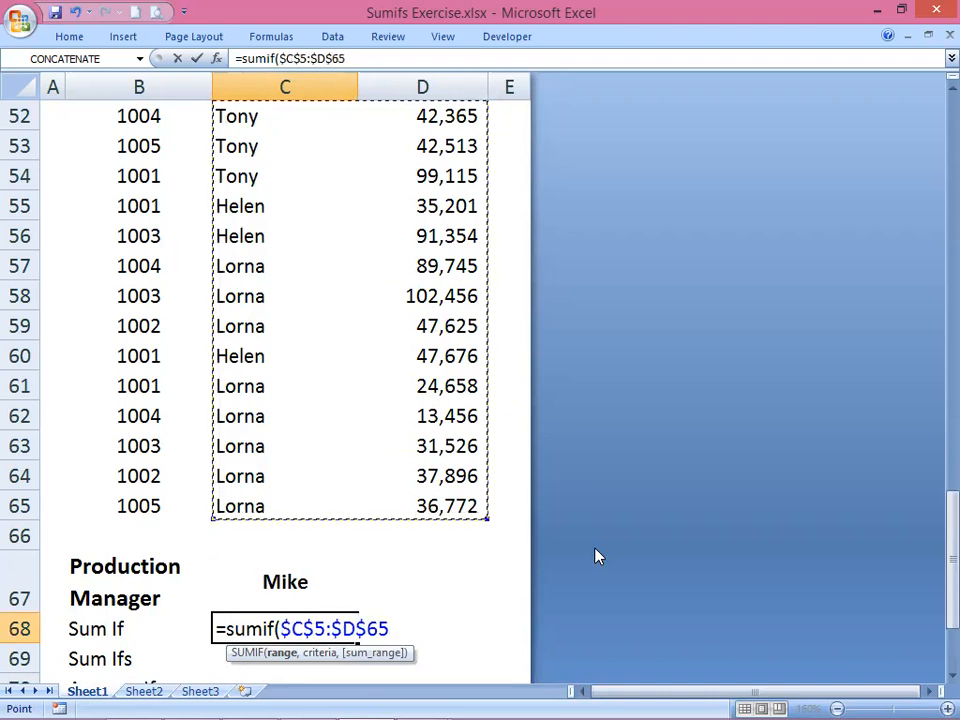
text(,)
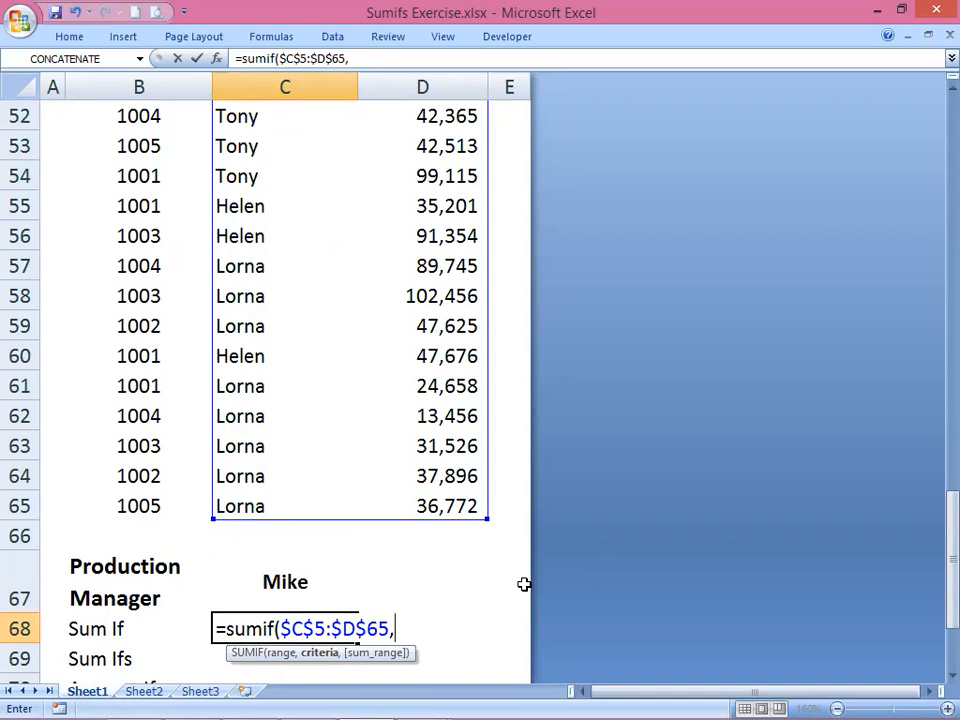
Step: Complete the SUMIF in C68 with the manager's name from C67 as a quoted criterion and D5:$D$65 as the sum range
text("mike)
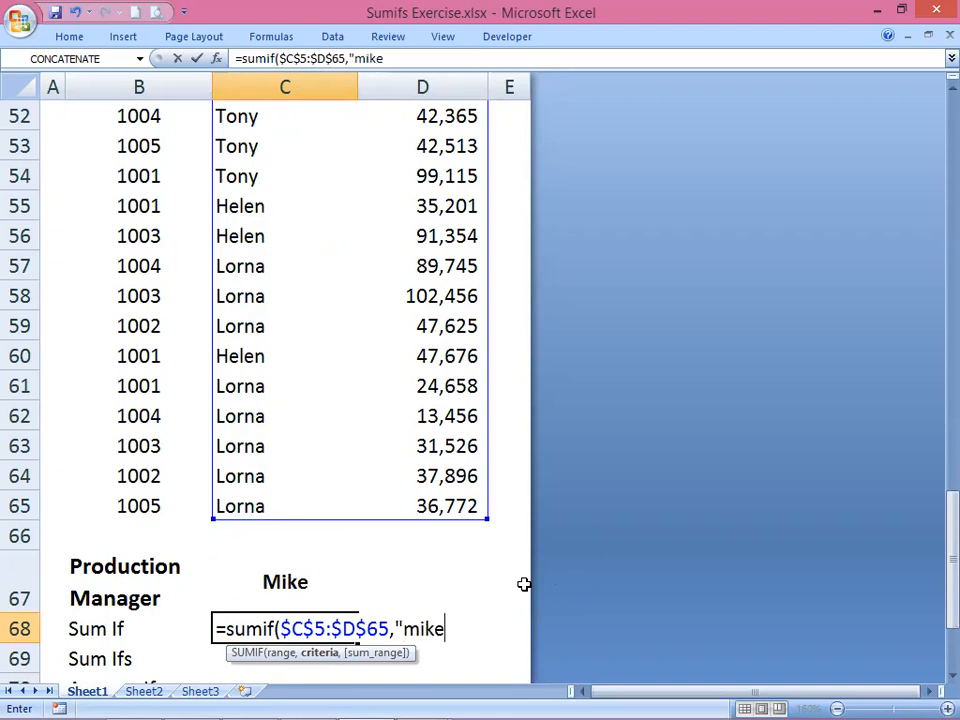
text(",)
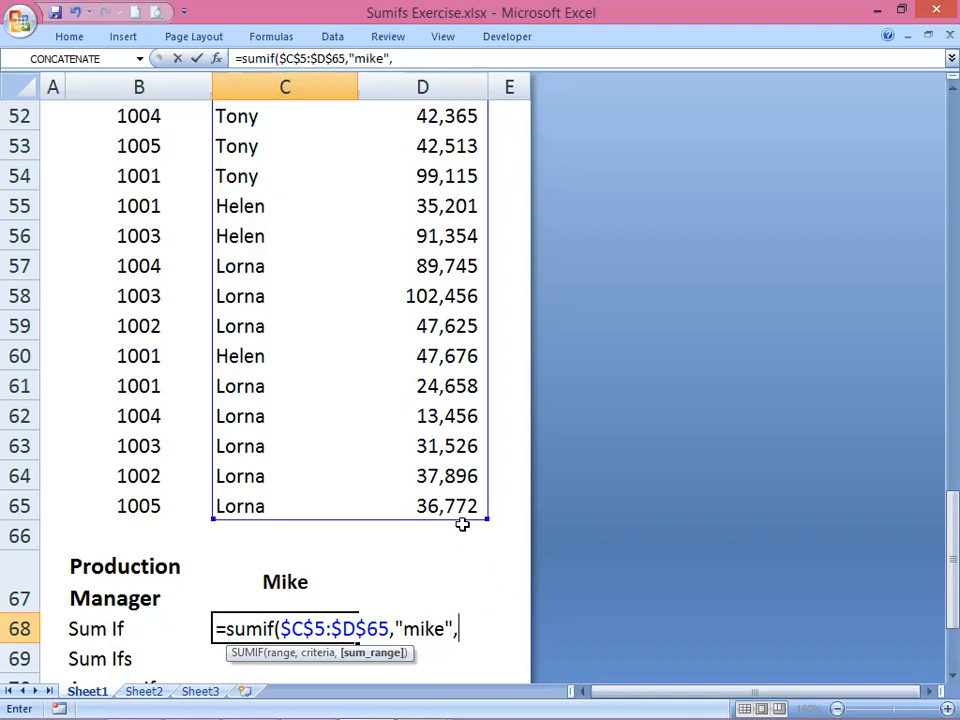
drag(441, 505, 422, 311)
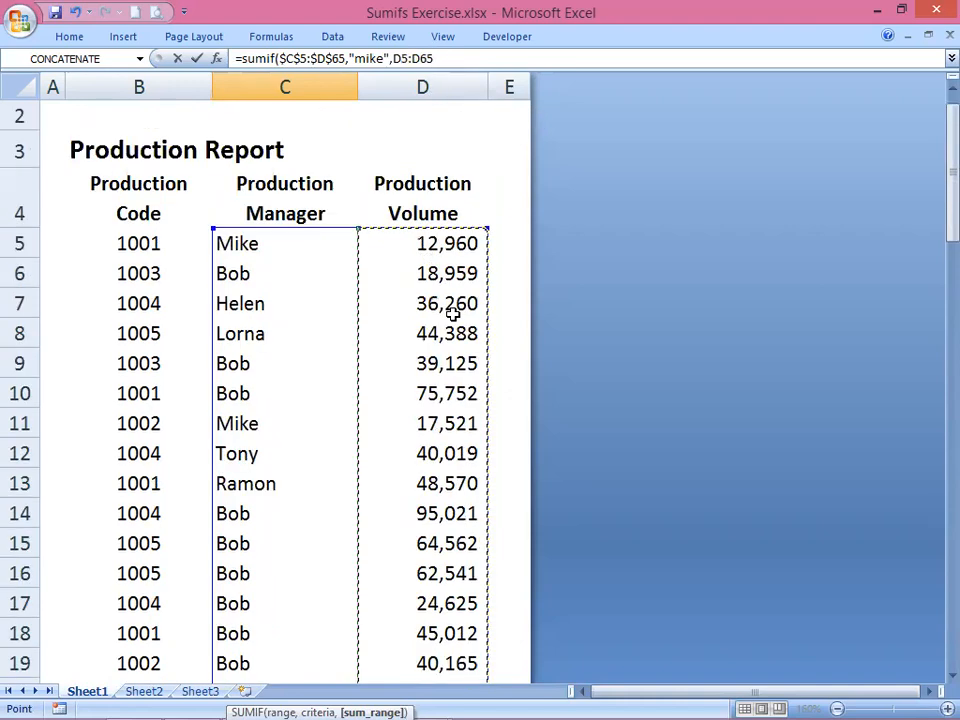
click(450, 60)
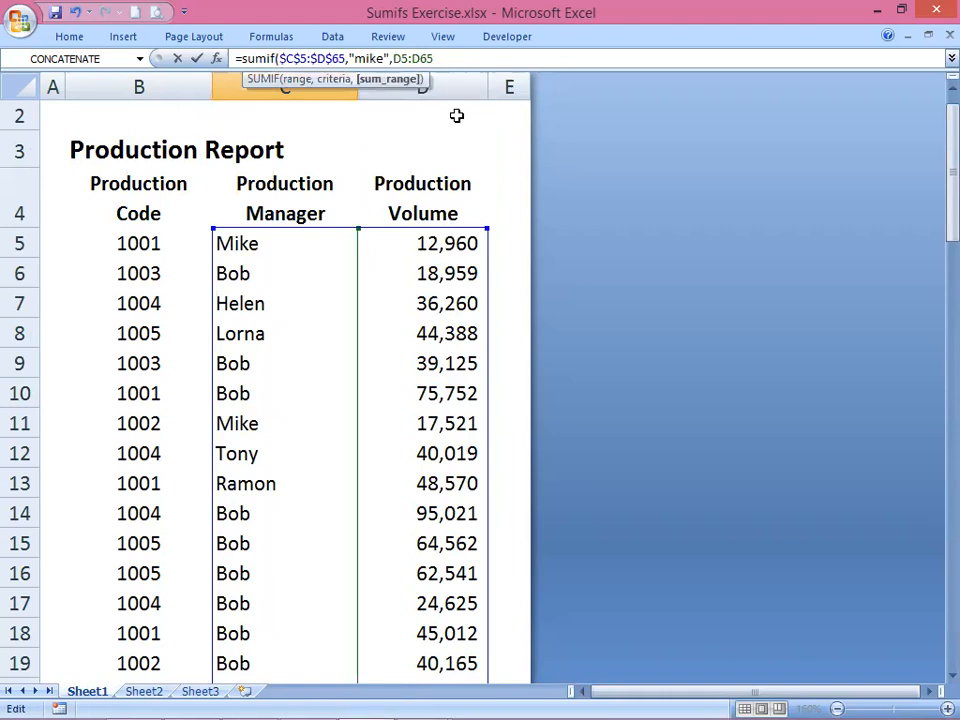
key(F4)
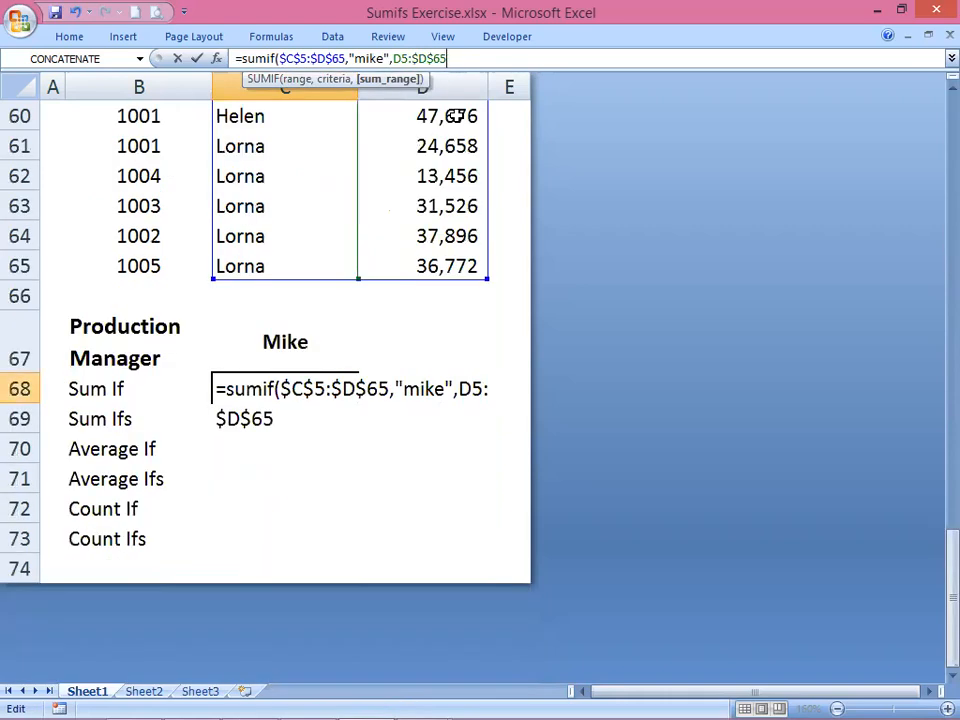
text(,)
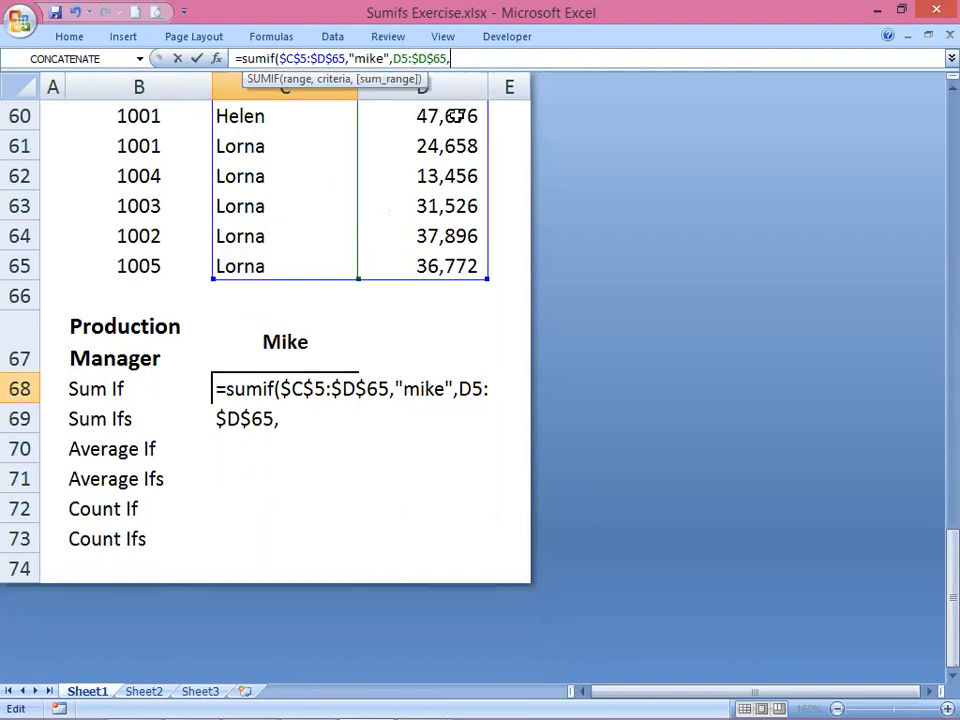
key(BackSpace)
text())
key(Return)
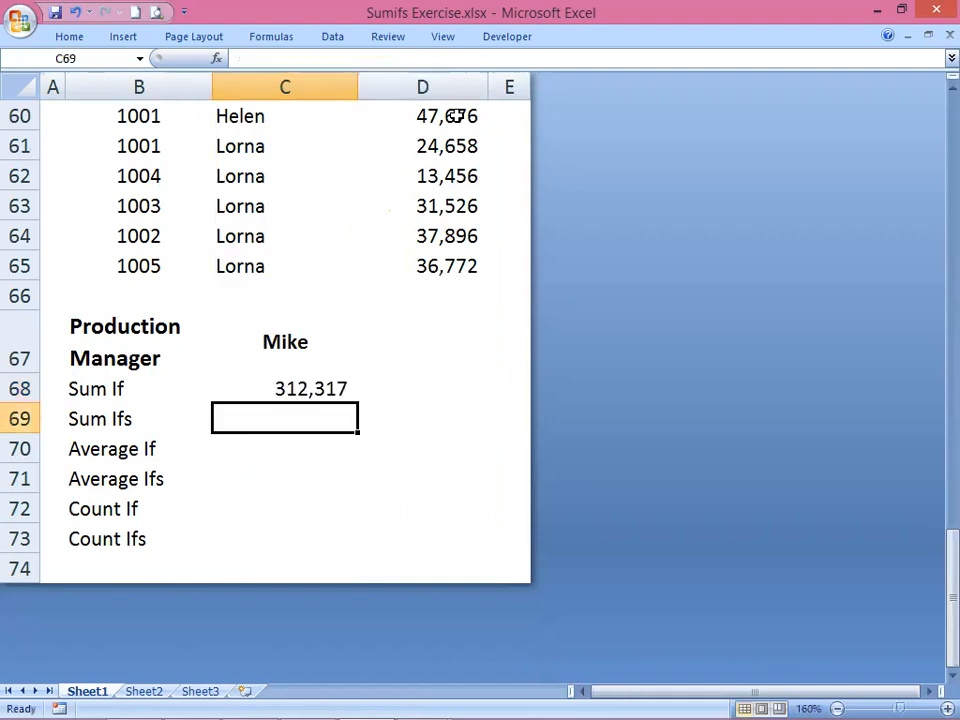
key(Up)
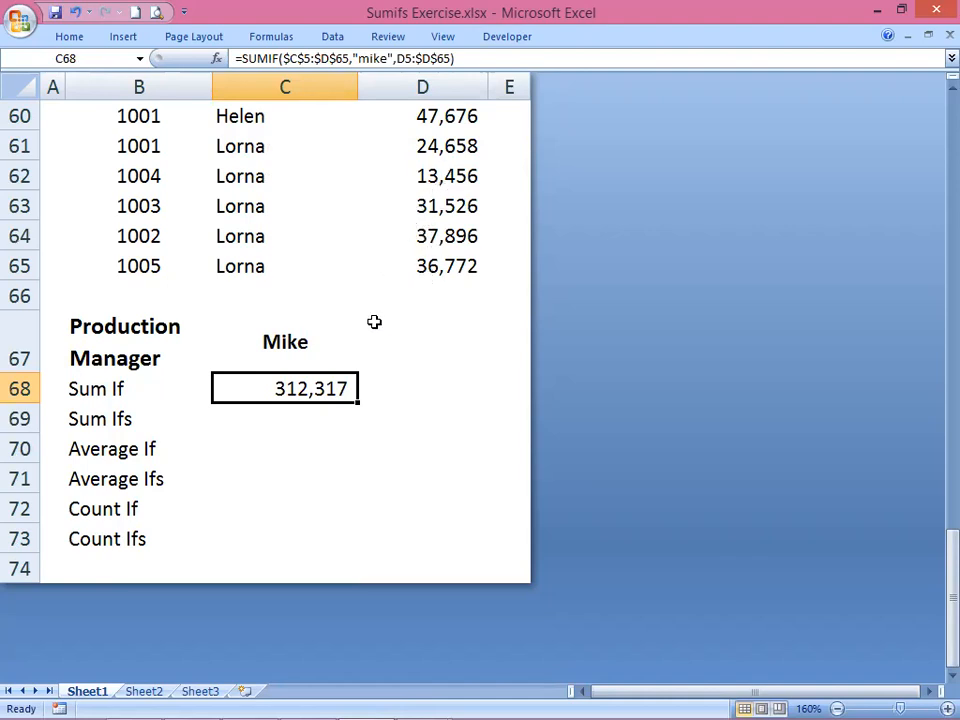
scroll(395, 331, down, 1)
scroll(409, 328, up, 2)
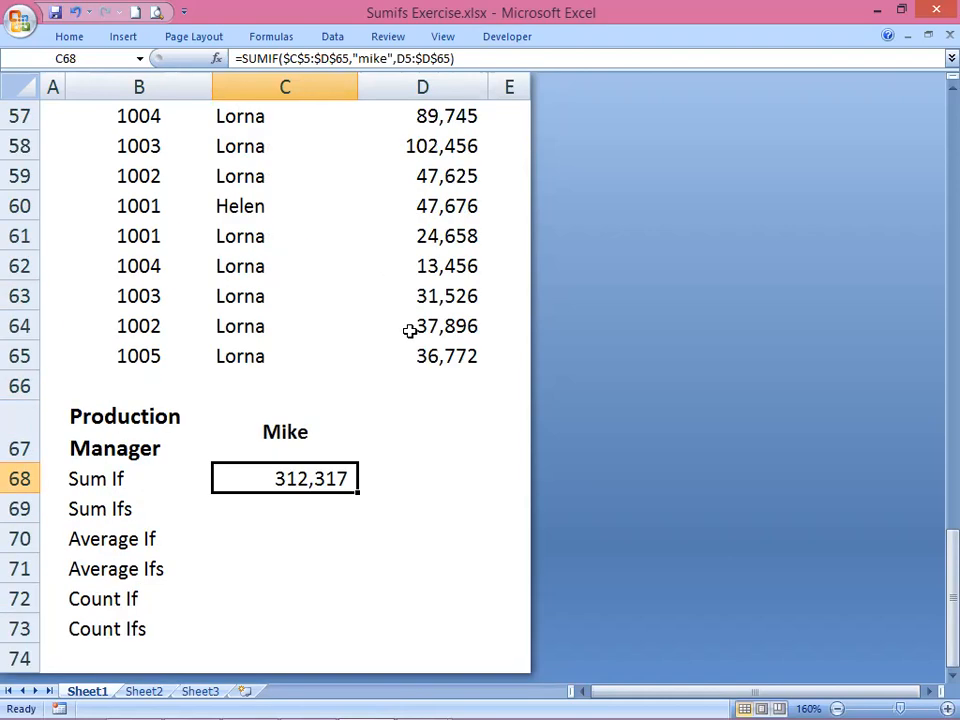
click(243, 240)
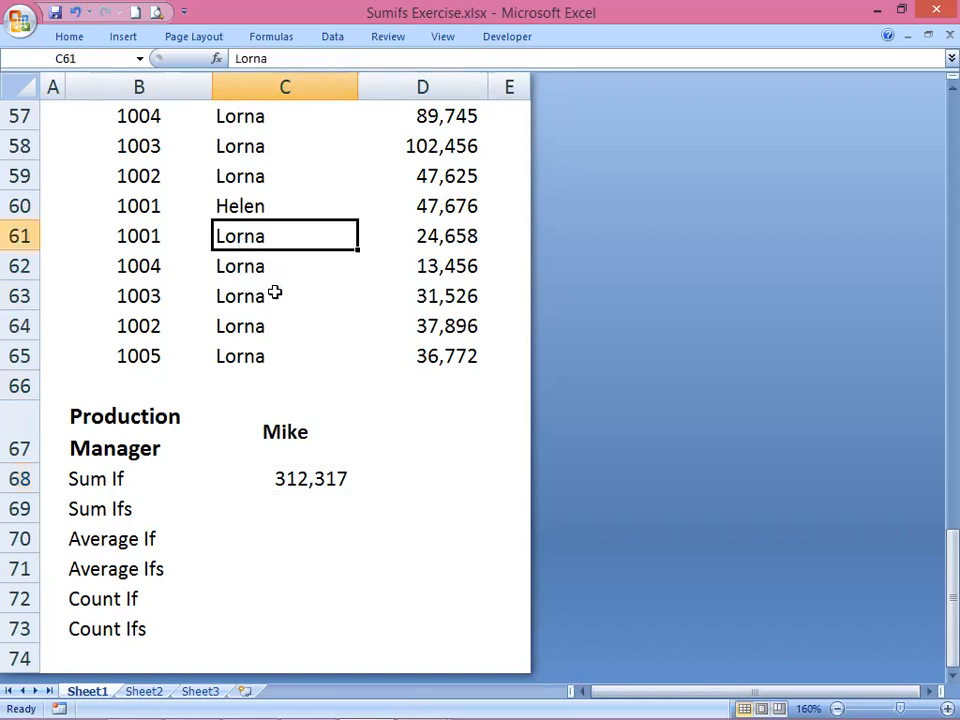
Step: Replace the quoted criterion in C68's SUMIF formula with the manager's name that appears in C6
click(309, 484)
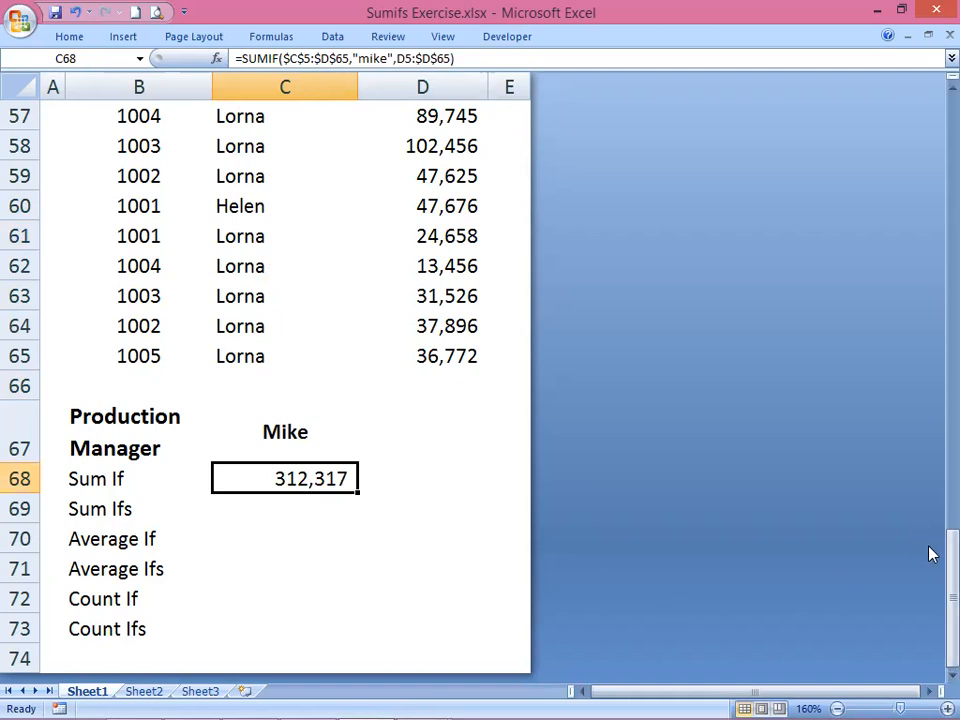
drag(932, 578, 904, 636)
key(F2)
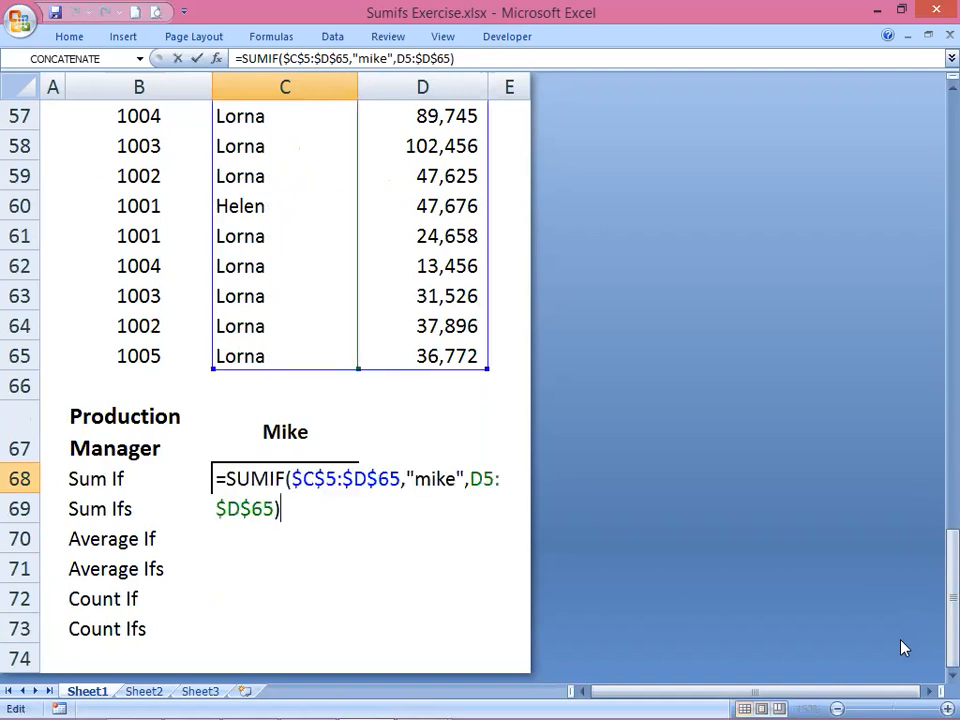
key(Left)
key(Left)
key(Left)
key(Left)
key(Left)
key(Left)
key(Left)
key(Left)
key(Left)
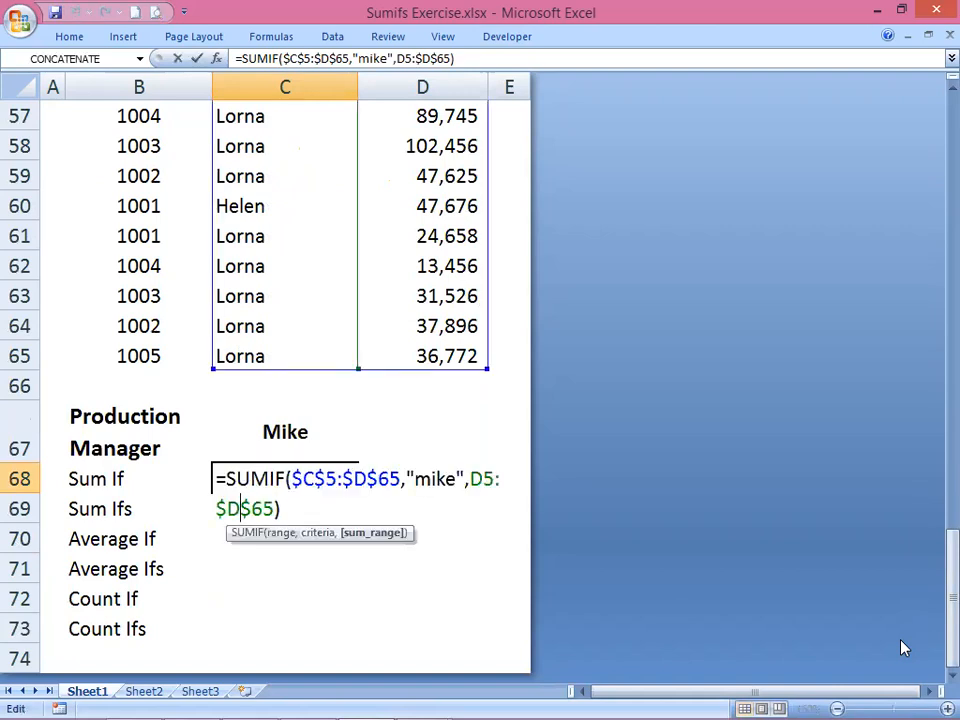
key(BackSpace)
key(BackSpace)
key(BackSpace)
key(BackSpace)
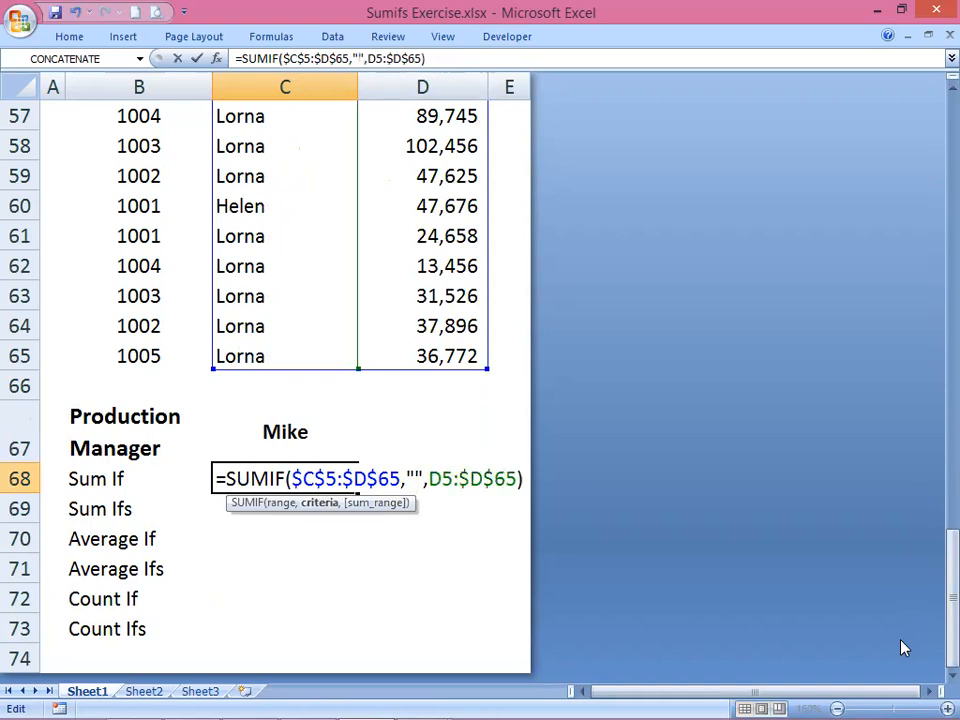
text(bob)
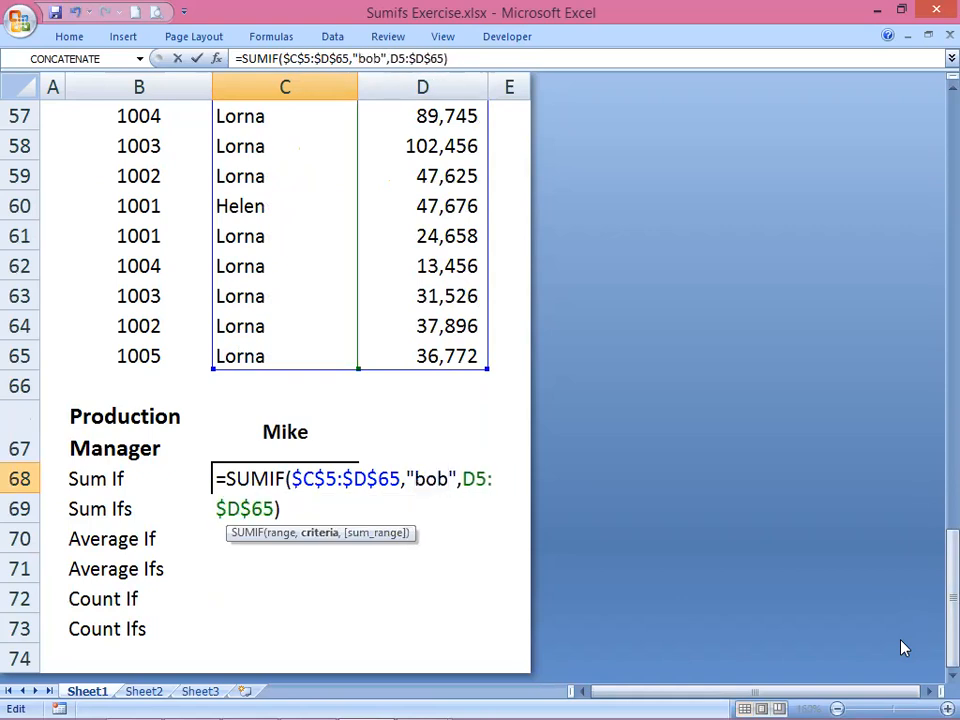
key(Return)
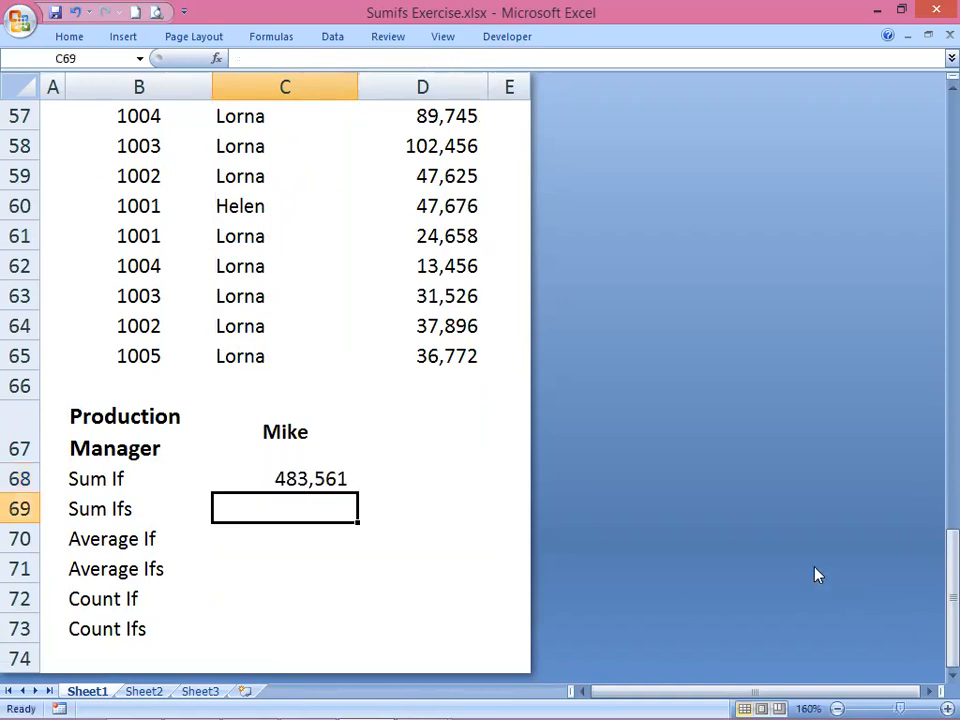
Step: Undo and redo the criterion change in C68 to compare the totals for the two managers
click(73, 14)
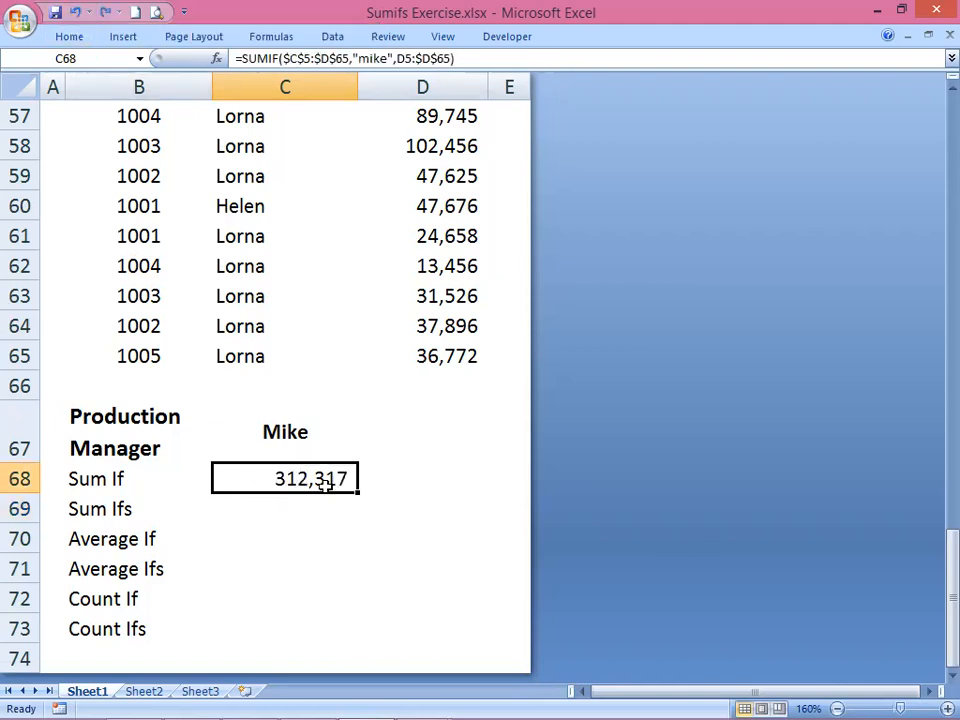
click(103, 14)
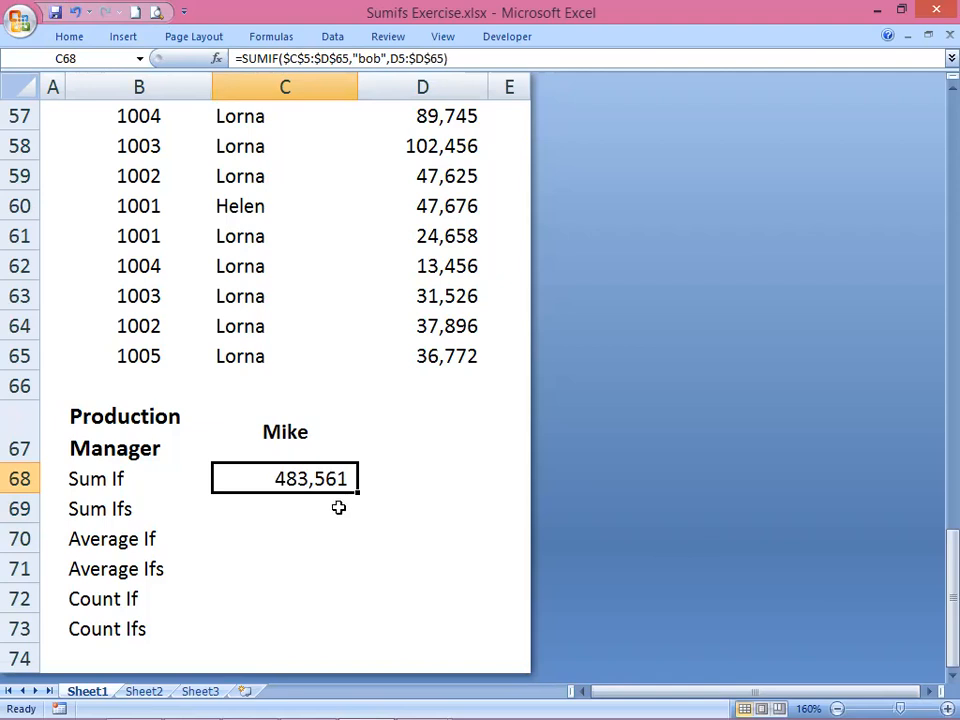
Step: Replace the quoted criterion in C68's SUMIF formula with the manager's name that appears in C65
key(F2)
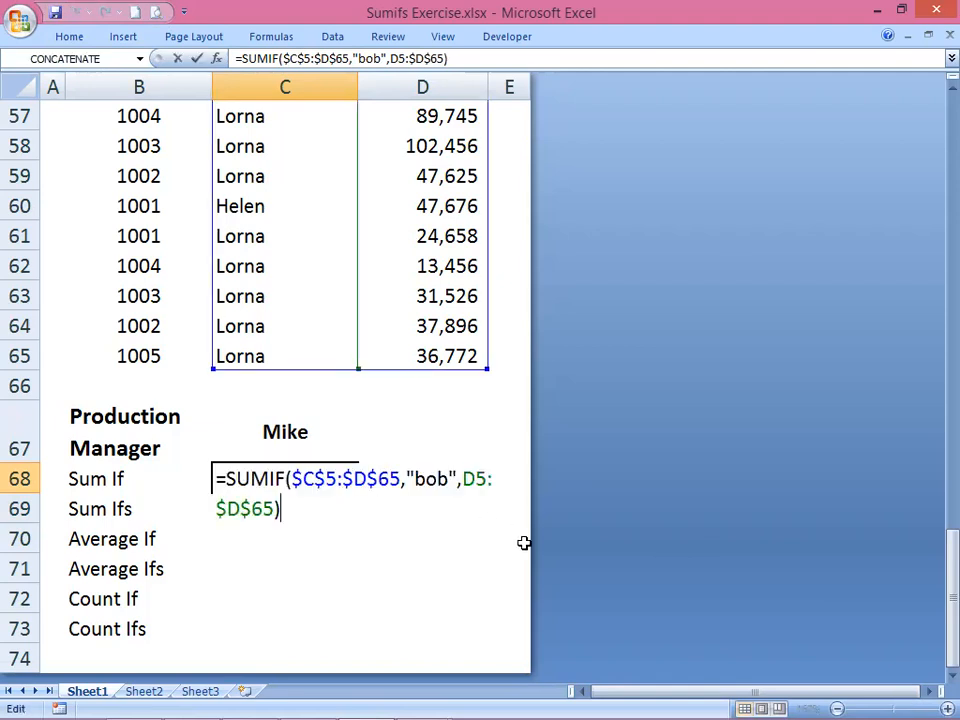
click(443, 479)
key(BackSpace)
key(BackSpace)
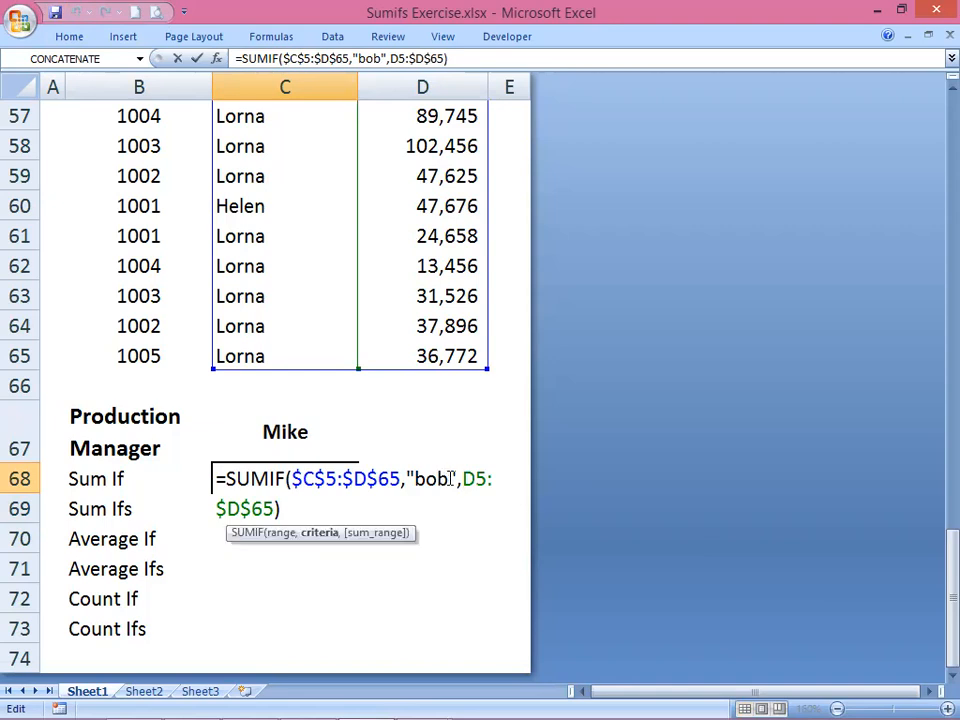
key(BackSpace)
text(lorna)
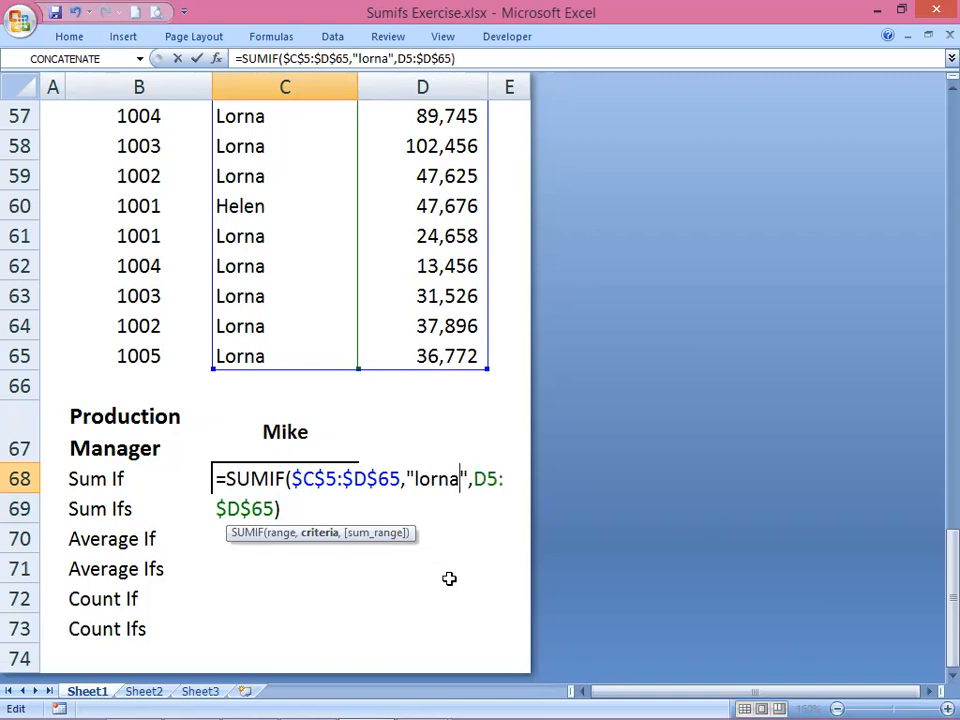
key(Return)
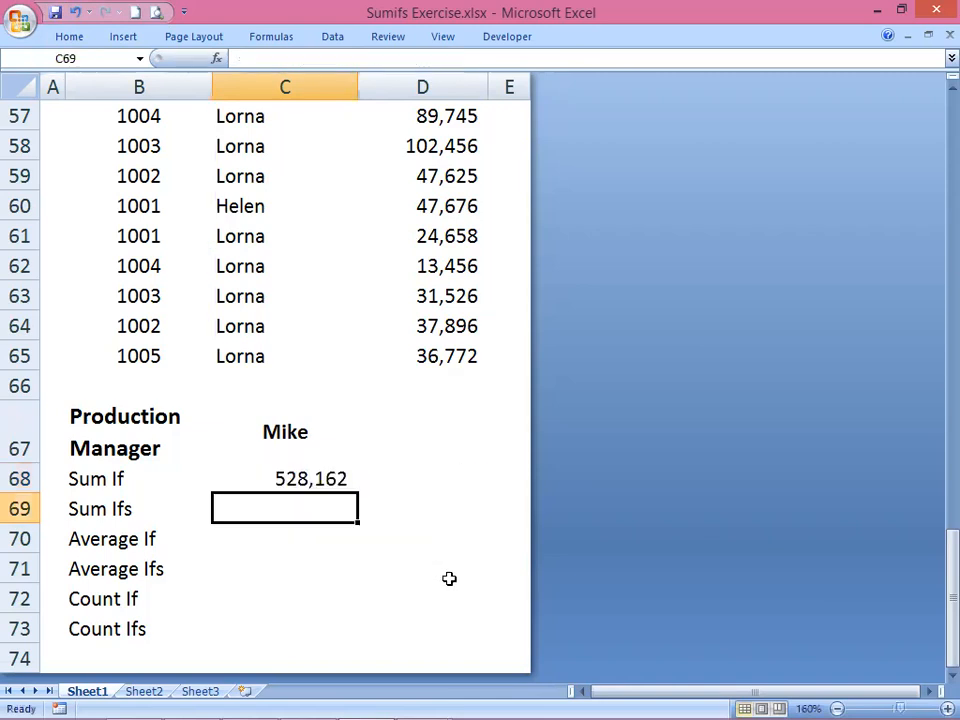
Step: Replace the quoted criterion in C68's SUMIF formula with the manager's name that appears in C54
click(313, 481)
scroll(306, 456, up, 3)
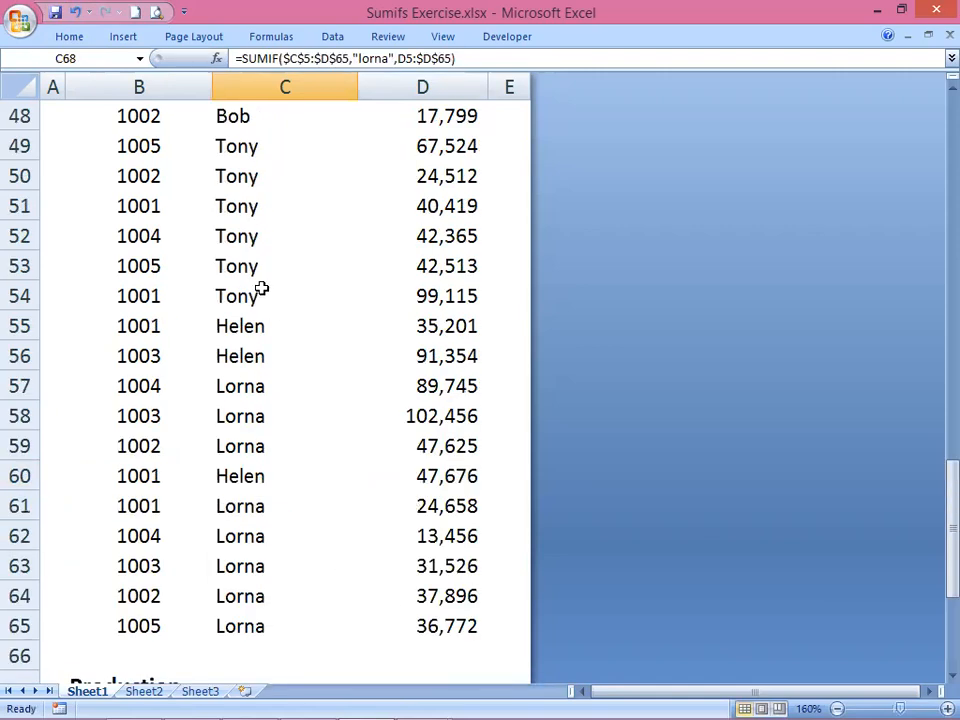
scroll(265, 310, down, 4)
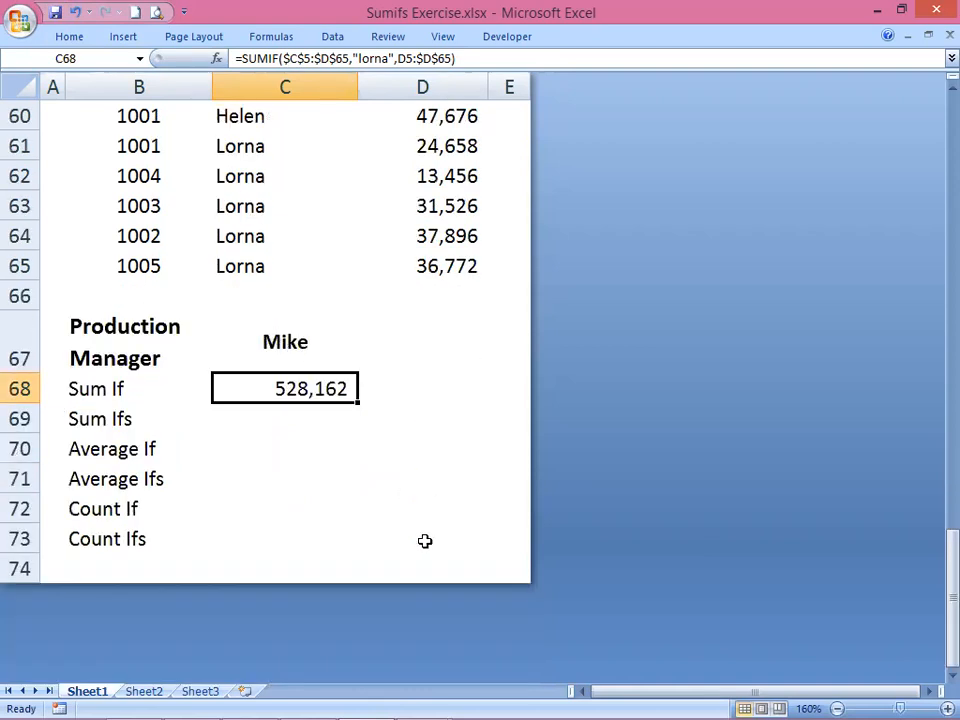
key(F2)
key(Left)
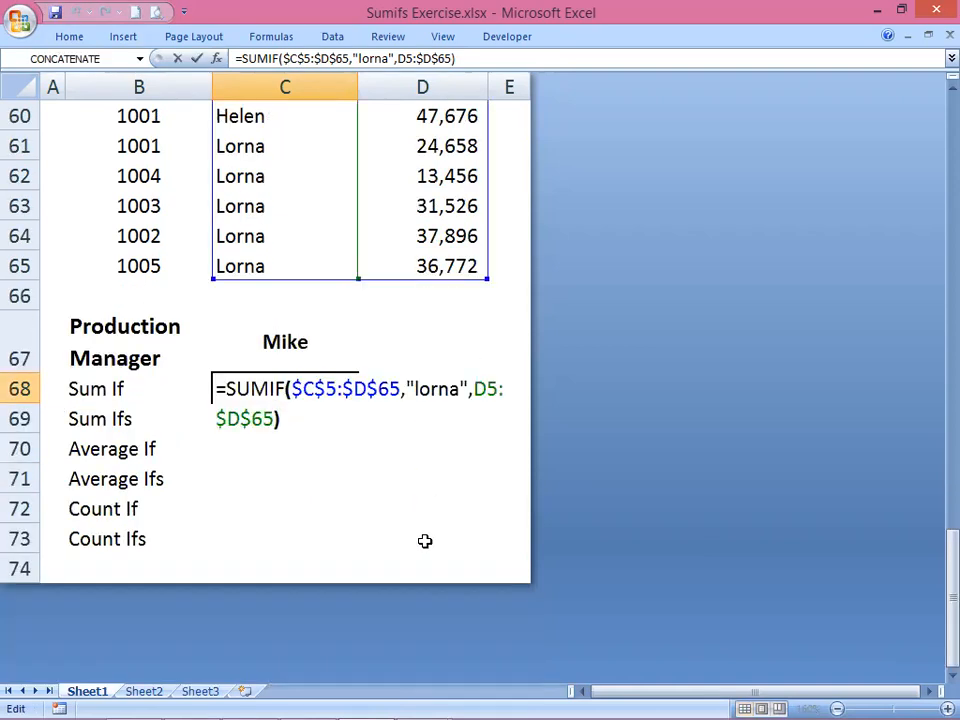
key(Left)
key(Left)
key(Left)
key(BackSpace)
key(BackSpace)
key(BackSpace)
key(BackSpace)
key(BackSpace)
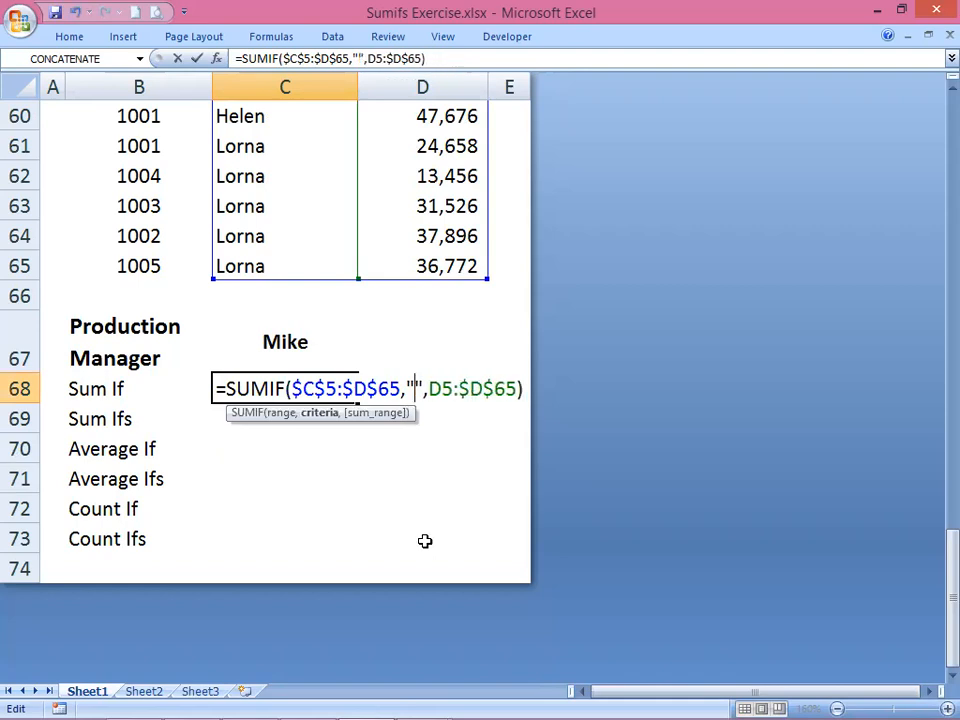
text(tony)
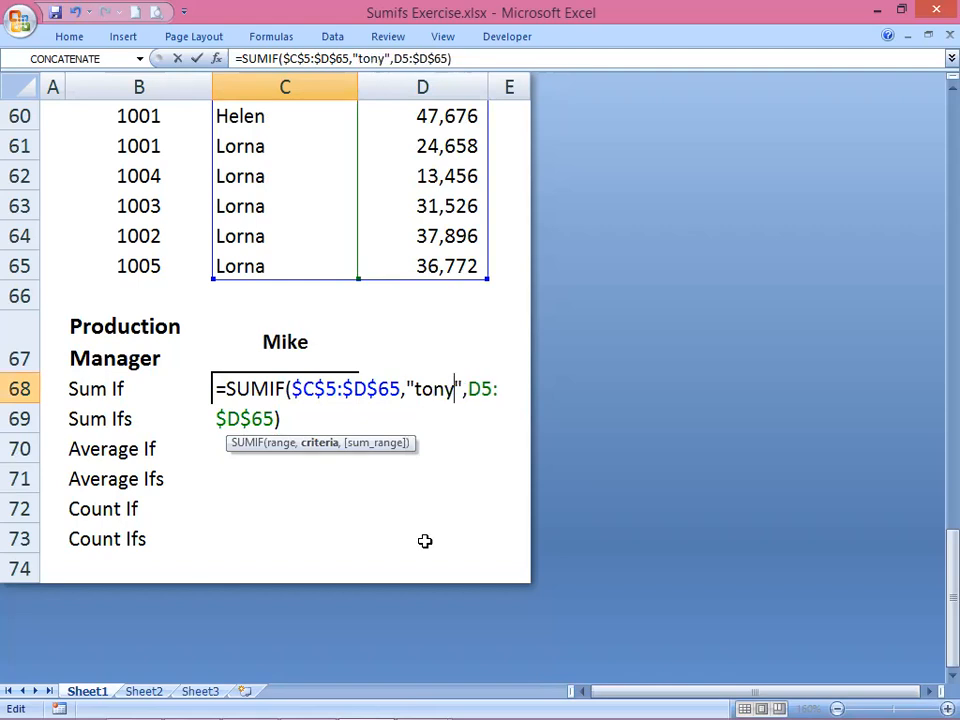
key(Return)
click(328, 392)
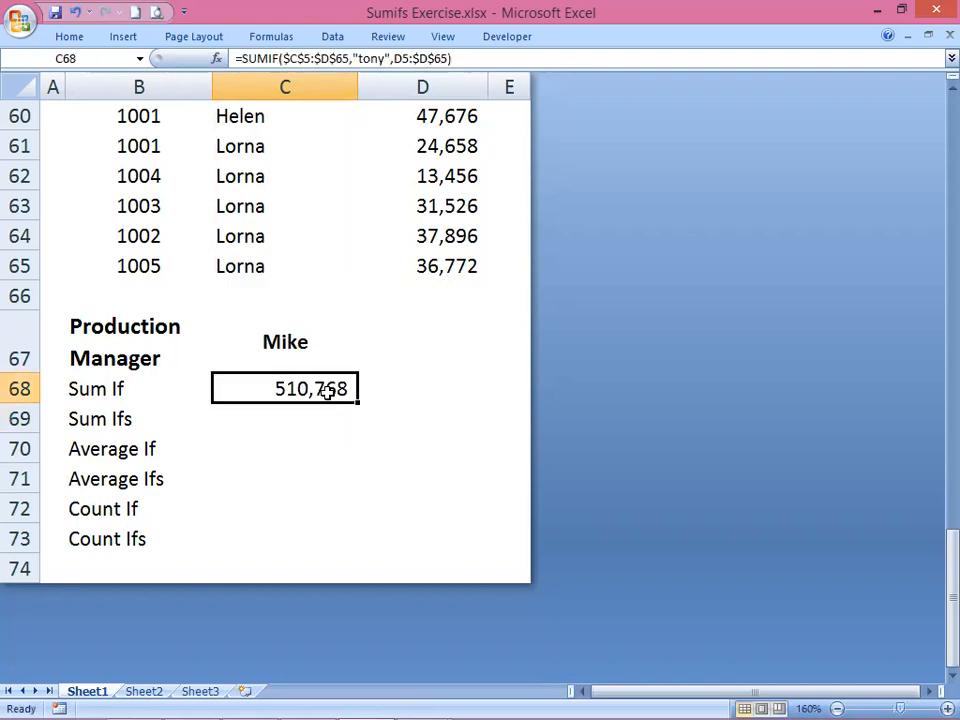
scroll(391, 410, up, 3)
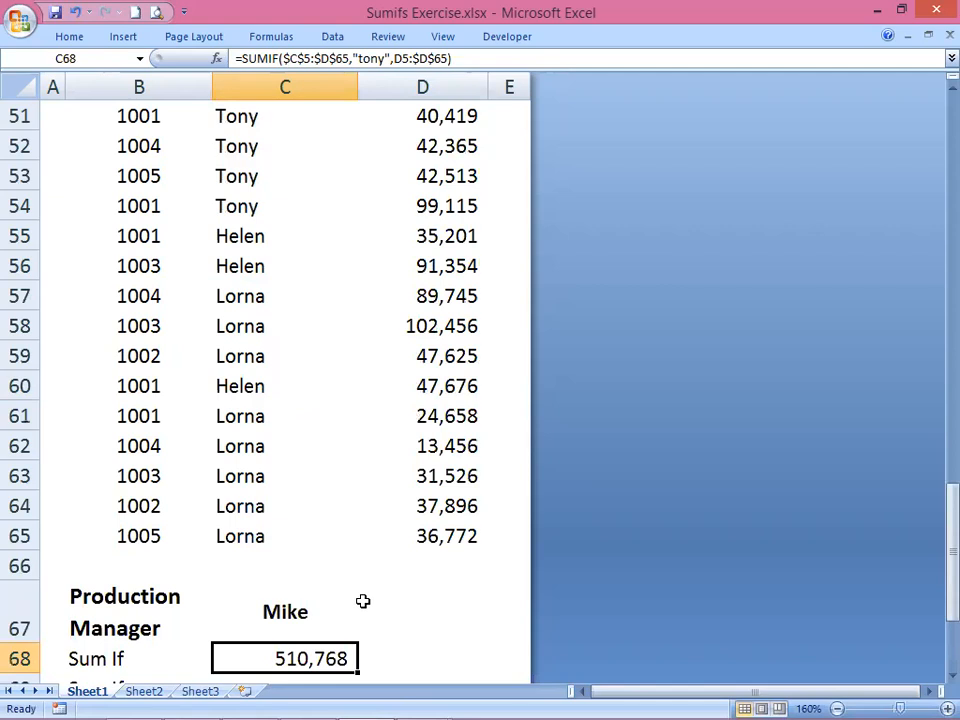
scroll(363, 601, down, 1)
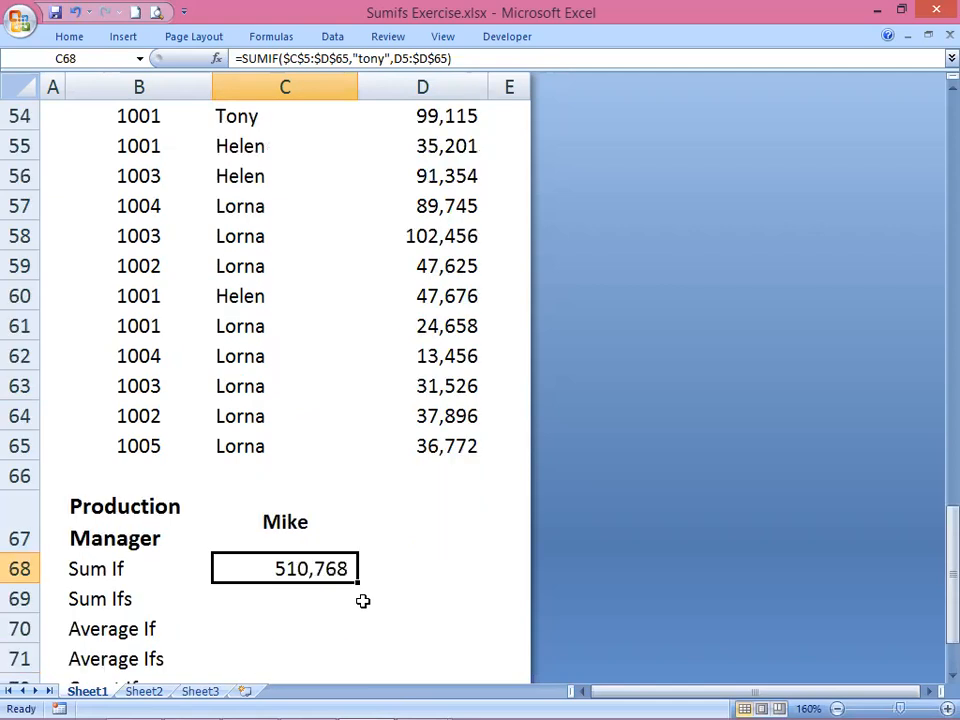
scroll(412, 518, up, 2)
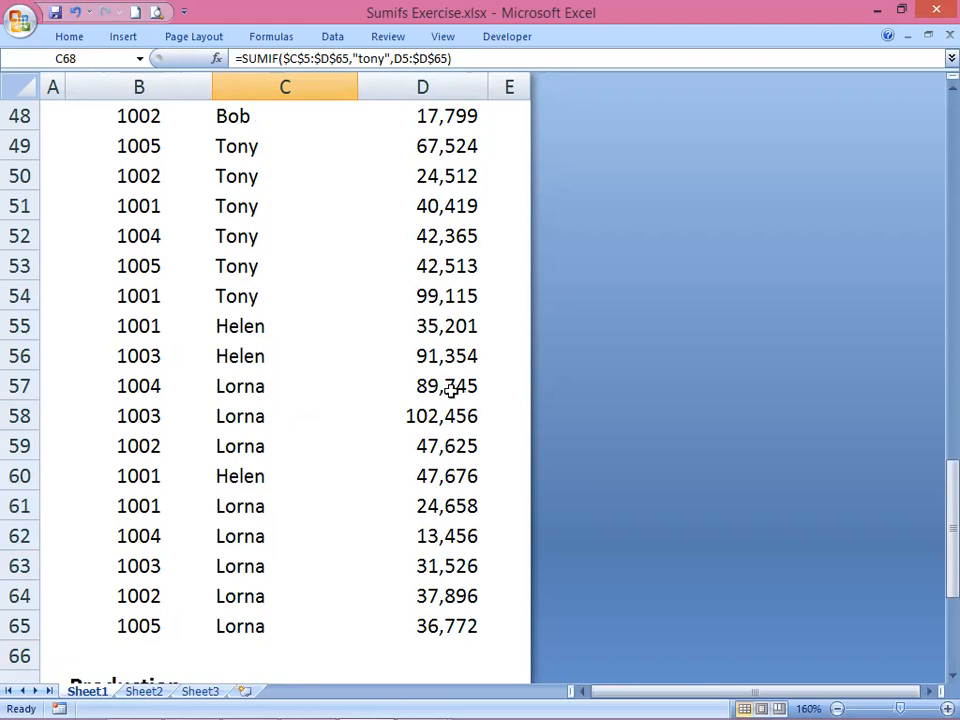
scroll(452, 497, down, 3)
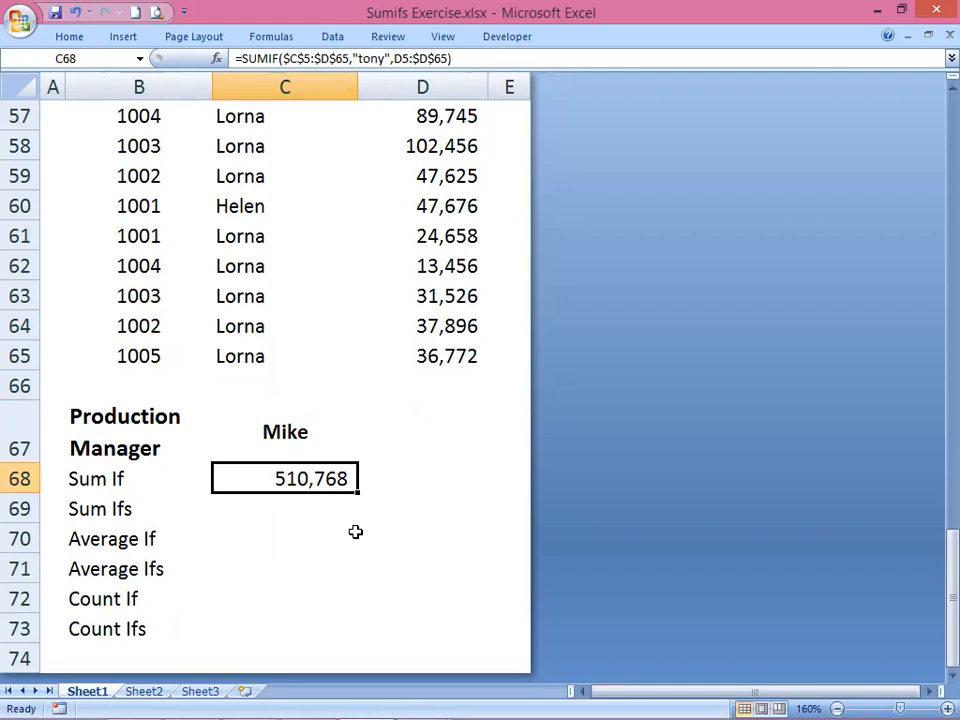
Step: Start a SUMIFS formula in C69 with the production volumes as the sum range, entered as D5:$D$65
key(Down)
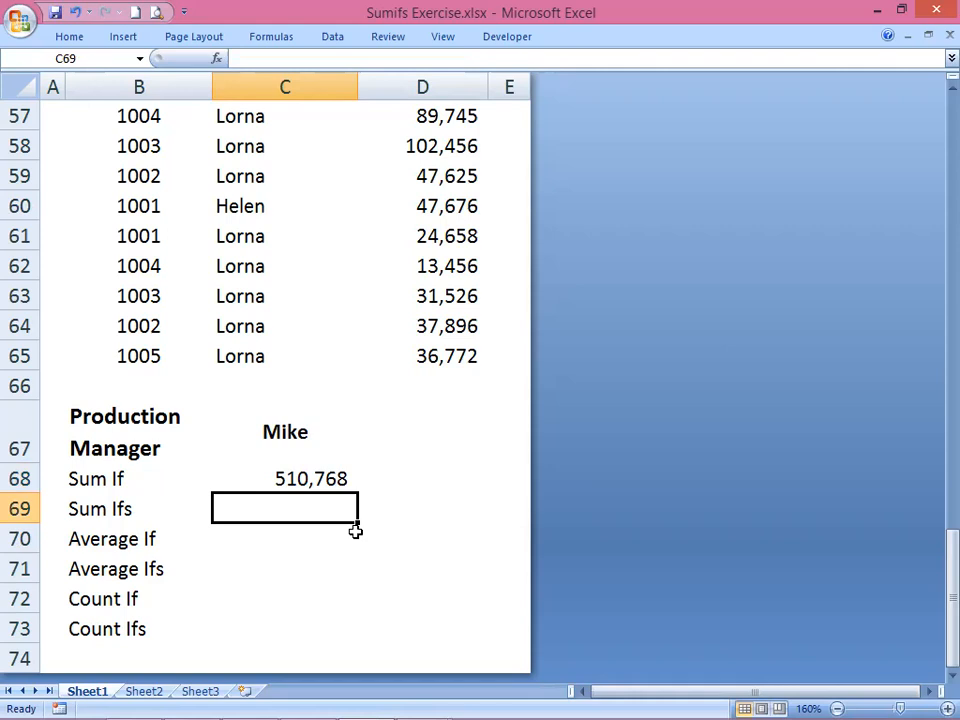
text(=)
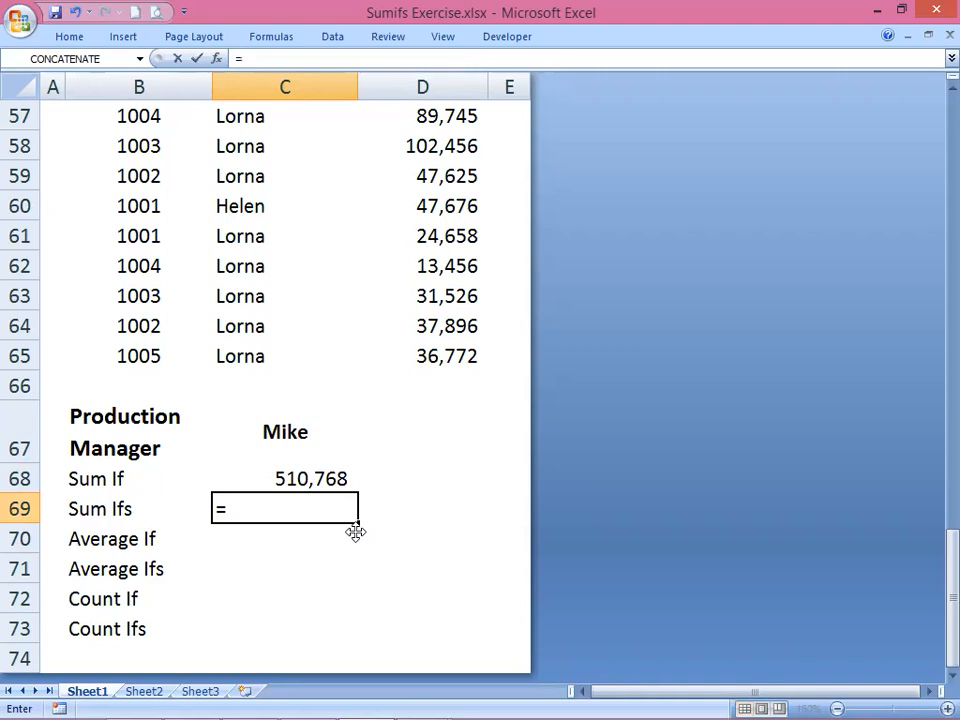
text(sumifs)
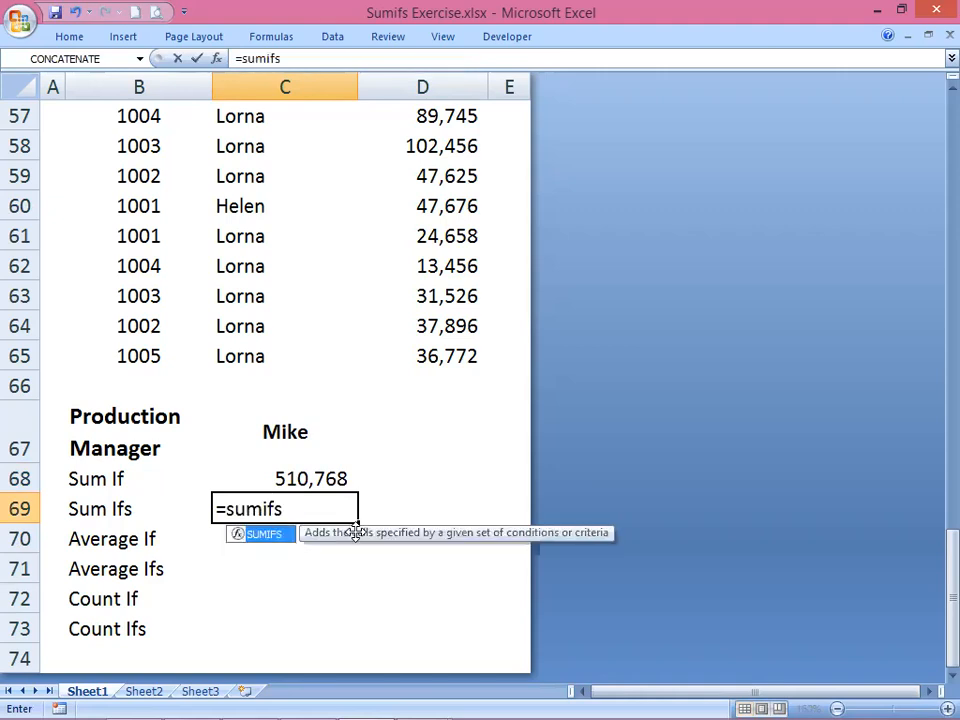
key(Tab)
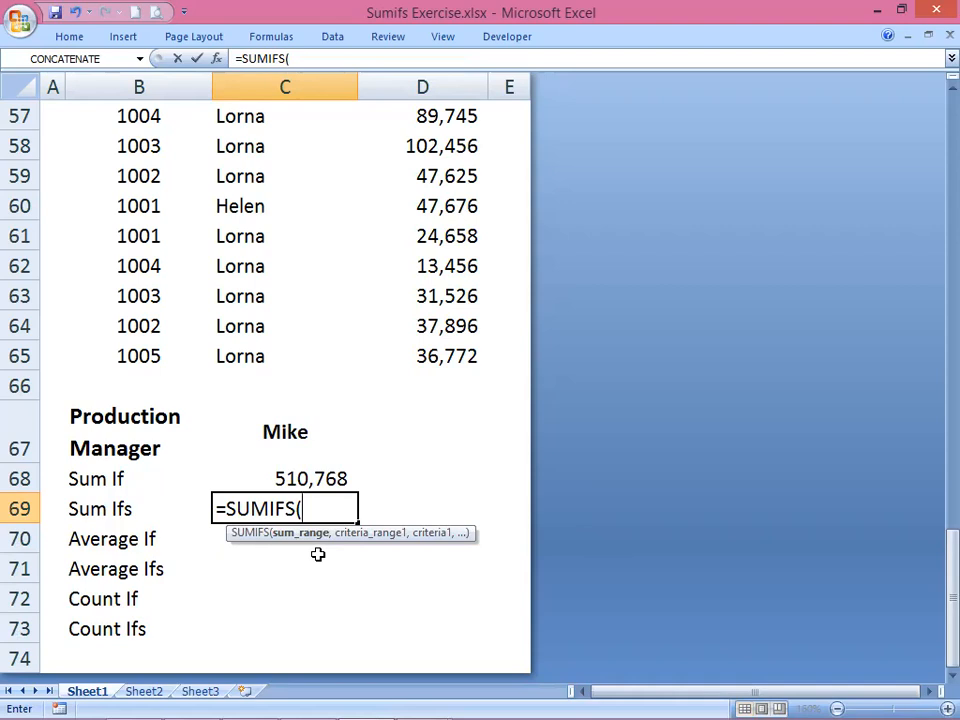
drag(447, 355, 443, 318)
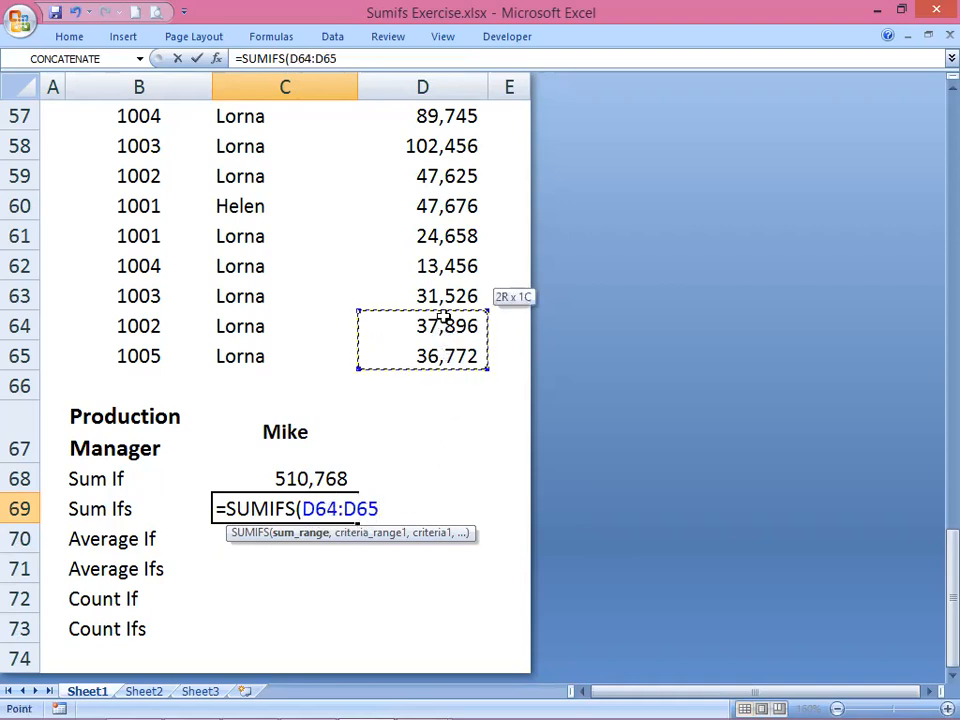
mouse_move(445, 70)
mouse_down()
mouse_move(425, 128)
mouse_move(446, 30)
mouse_move(449, 58)
mouse_up()
scroll(444, 251, up, 1)
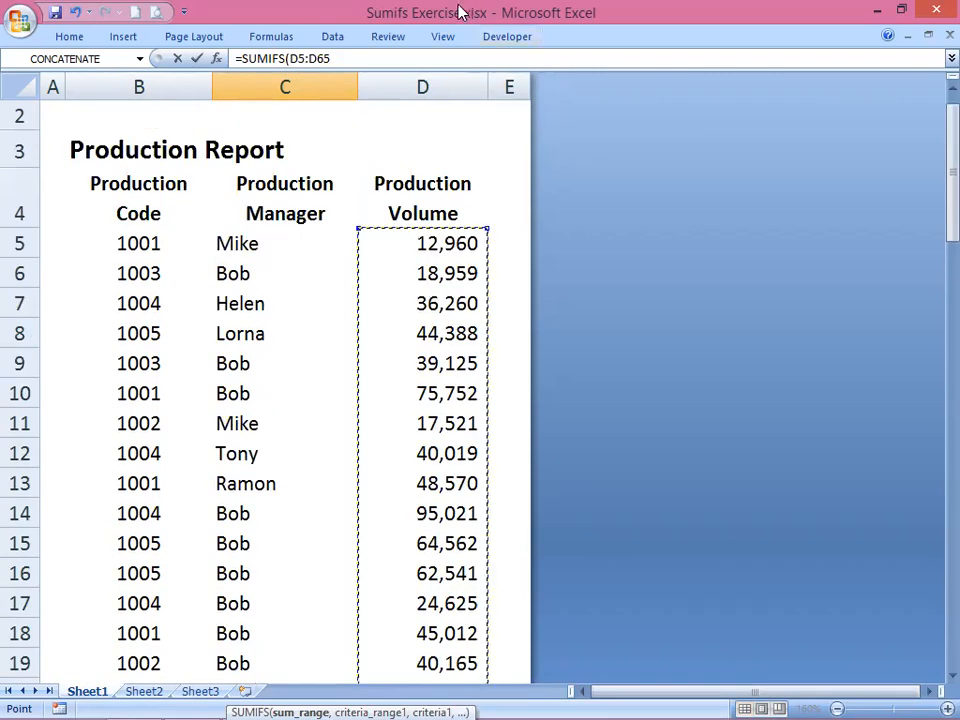
click(339, 57)
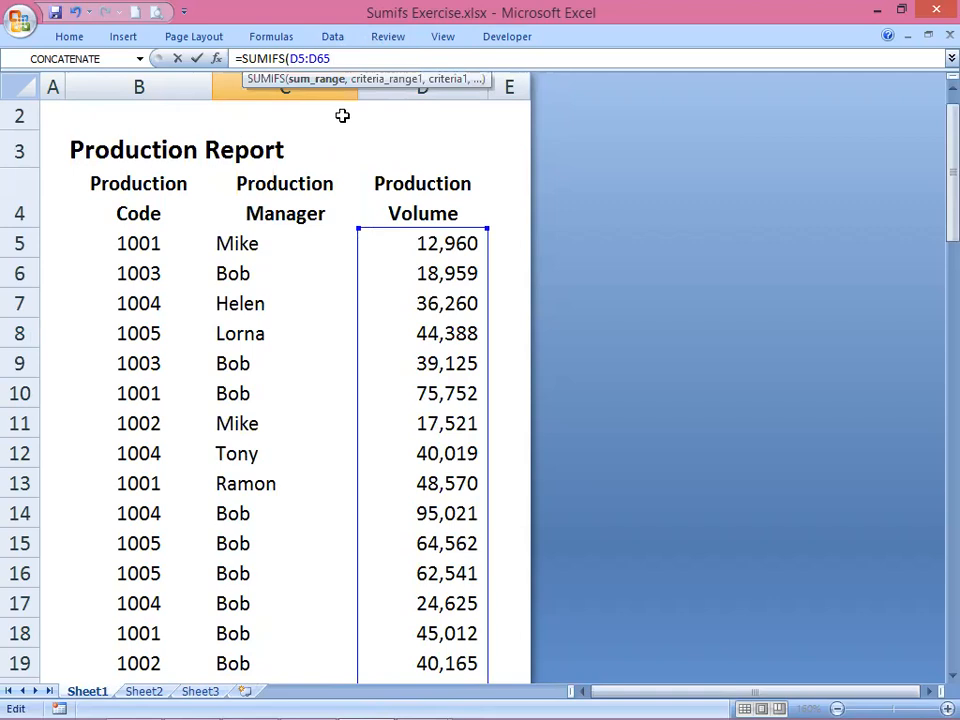
key(F4)
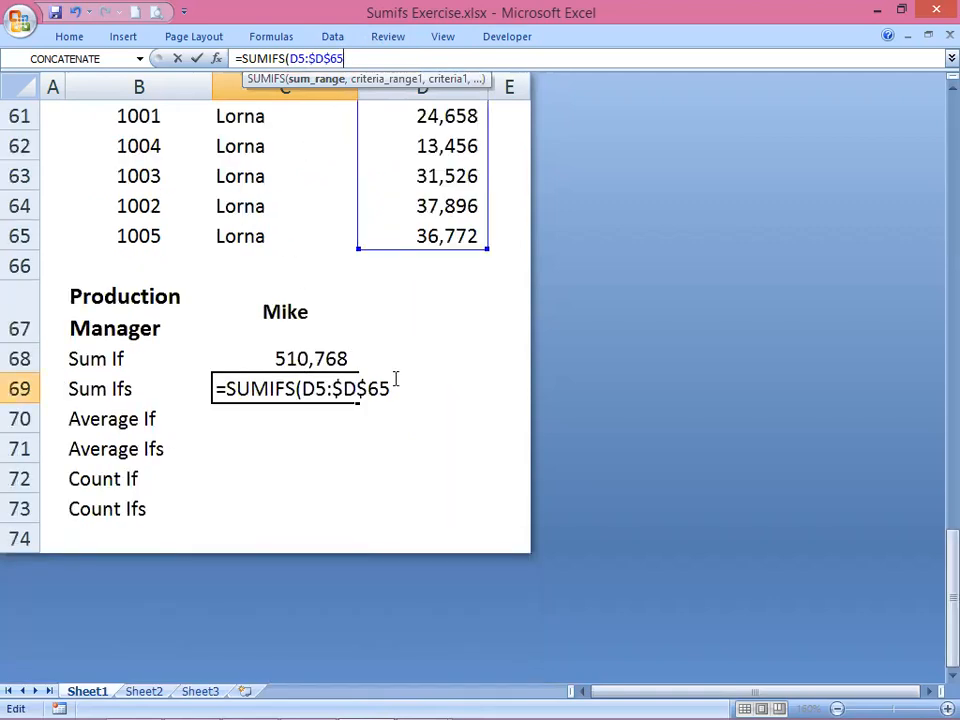
click(521, 614)
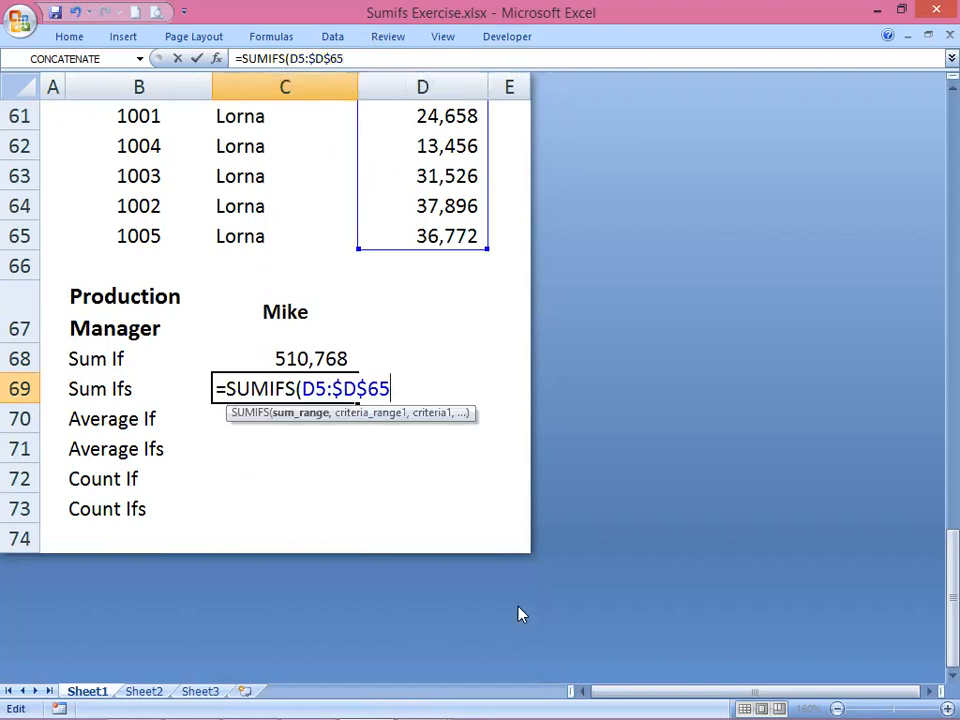
Step: Set the first criteria range of C69's SUMIFS to the production manager column, entered as C5:$C$65
text(,)
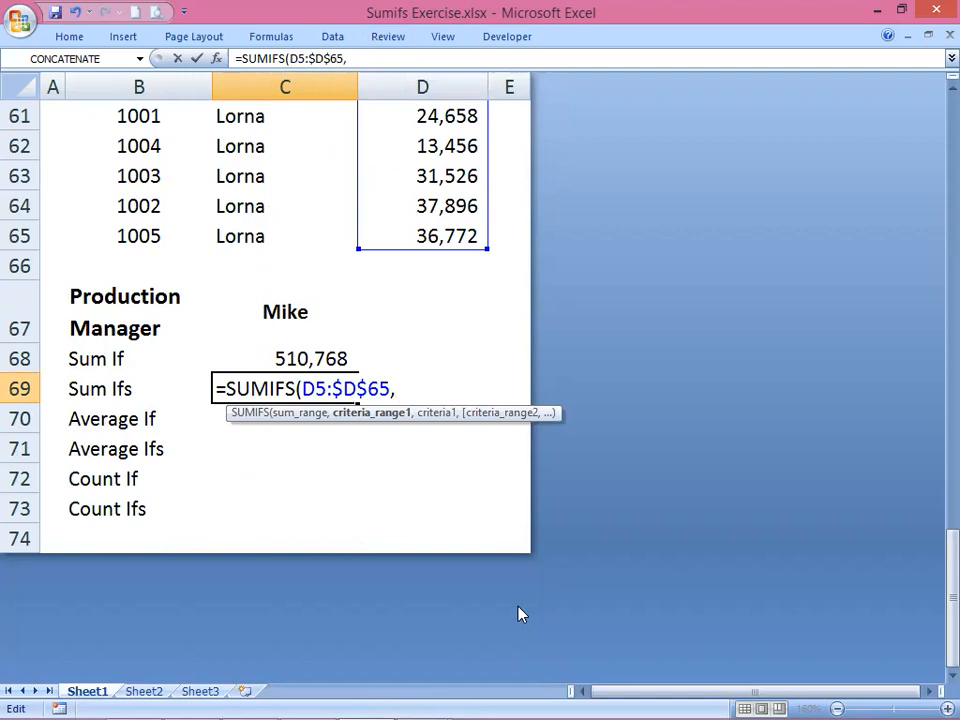
click(238, 237)
mouse_move(238, 237)
mouse_down()
mouse_move(279, 39)
mouse_move(268, 12)
mouse_move(217, 194)
mouse_move(226, 218)
mouse_up()
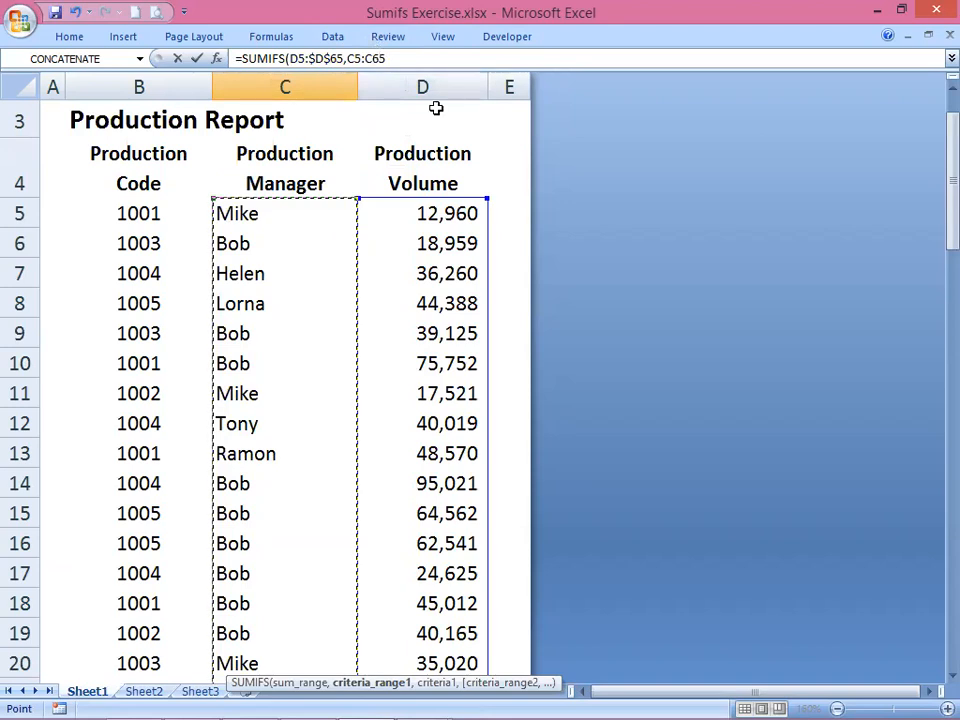
key(F2)
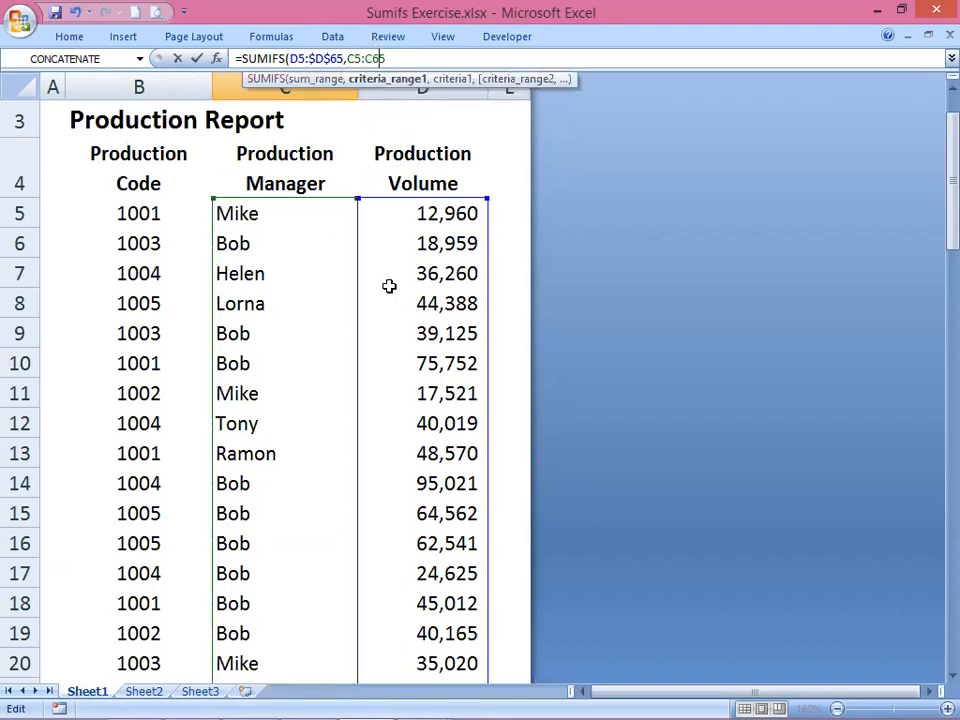
key(F4)
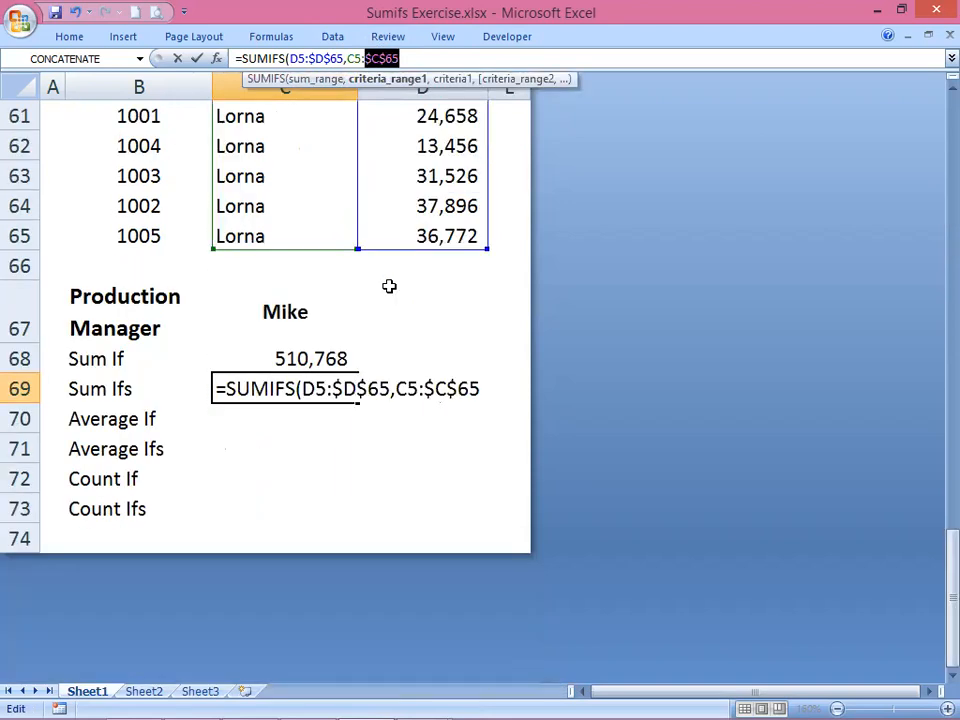
click(482, 390)
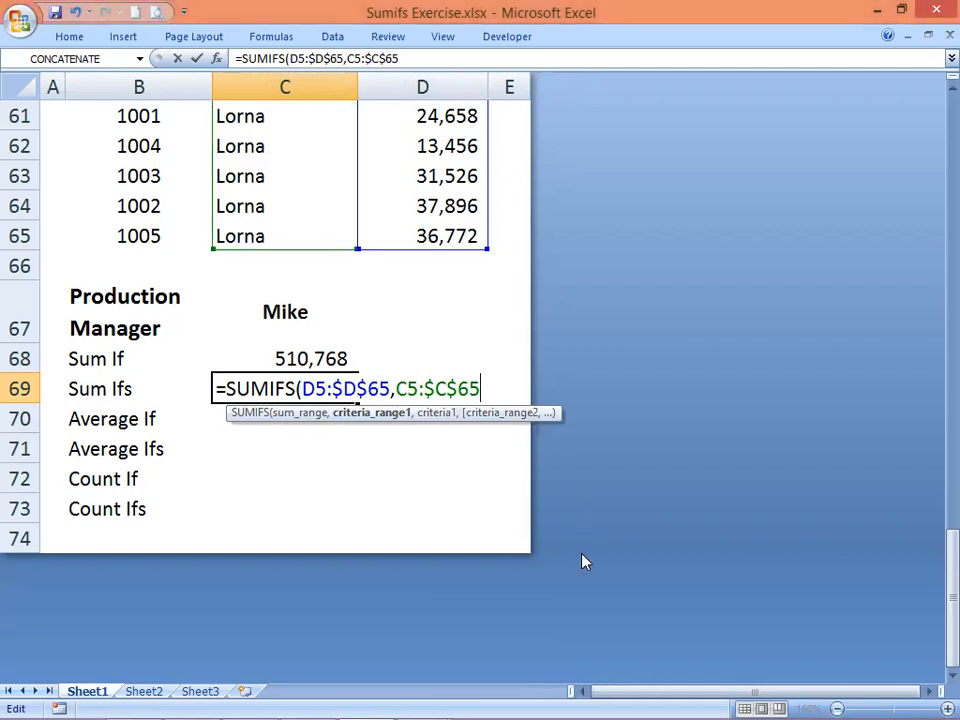
Step: Enter the manager's name from C67 as the quoted first criterion in C69's SUMIFS
text(,)
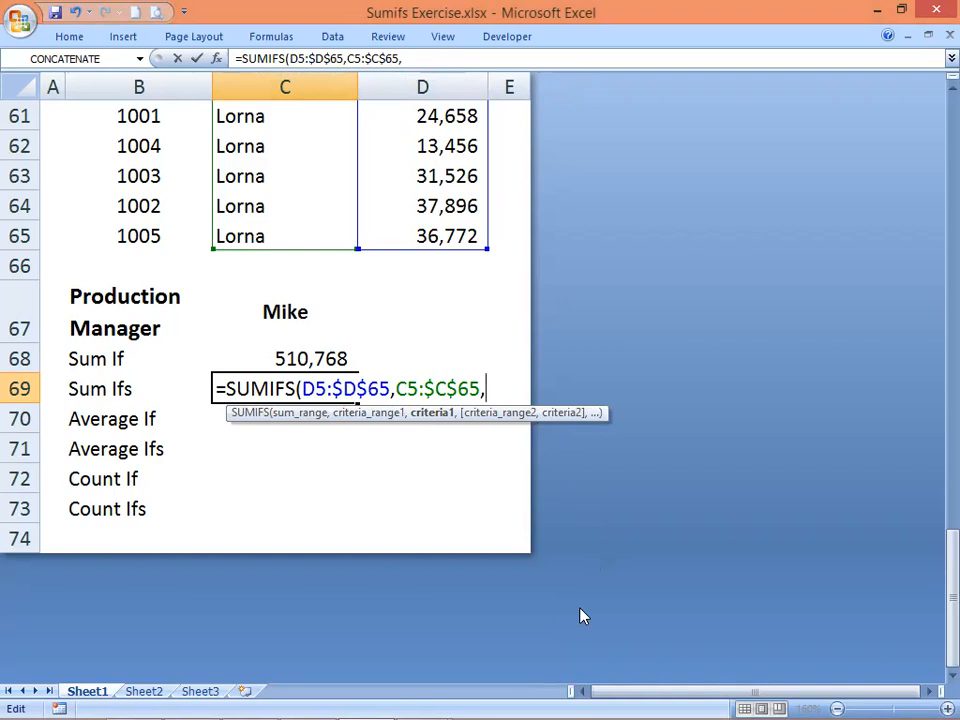
text("mik)
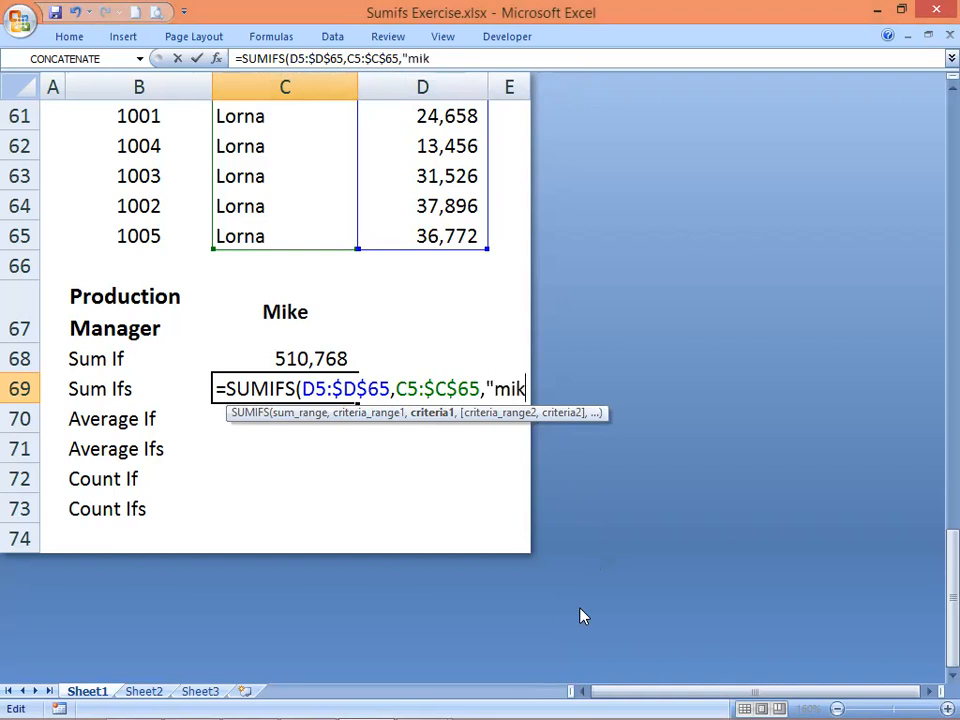
text(e")
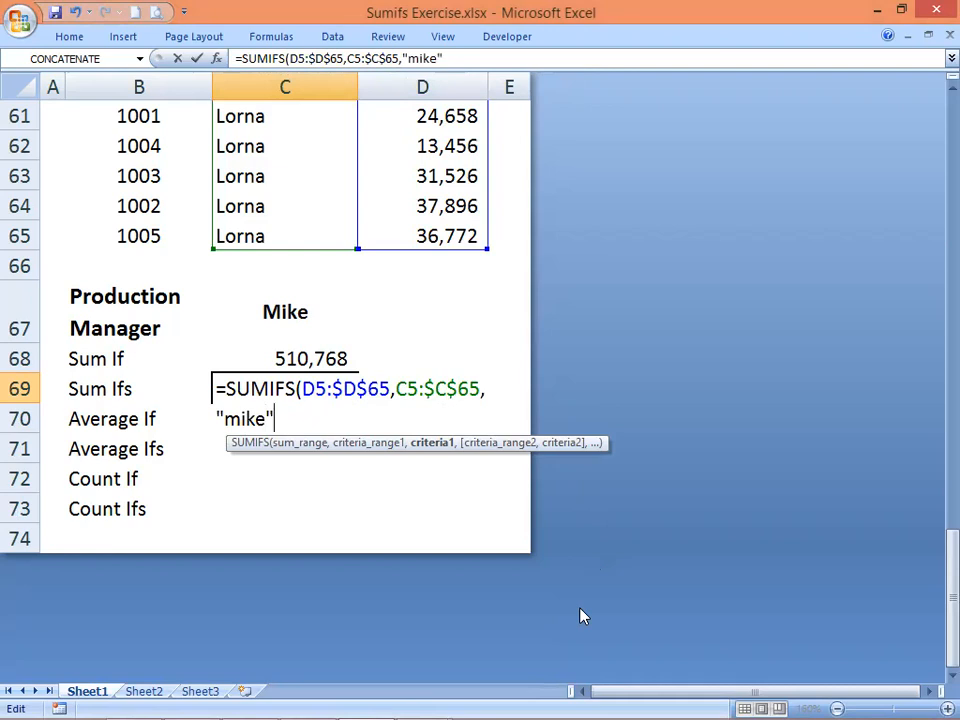
Step: Set the second criteria range of C69's SUMIFS to the production code column, entered as B5:$B$65
text(,)
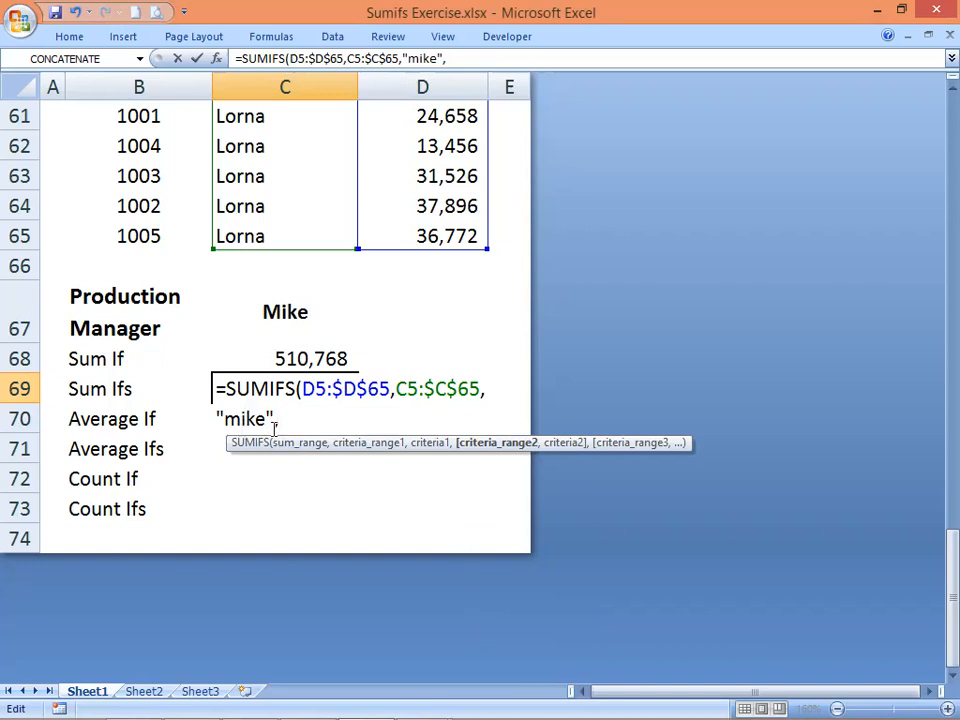
drag(155, 236, 184, 191)
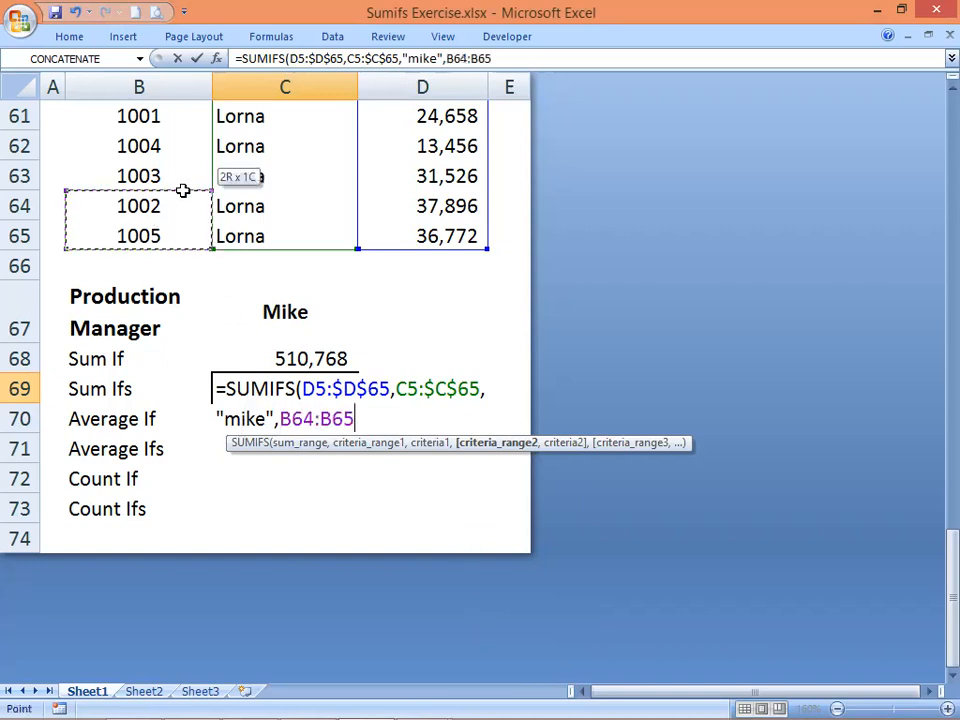
drag(165, 10, 167, 32)
drag(155, 258, 152, 246)
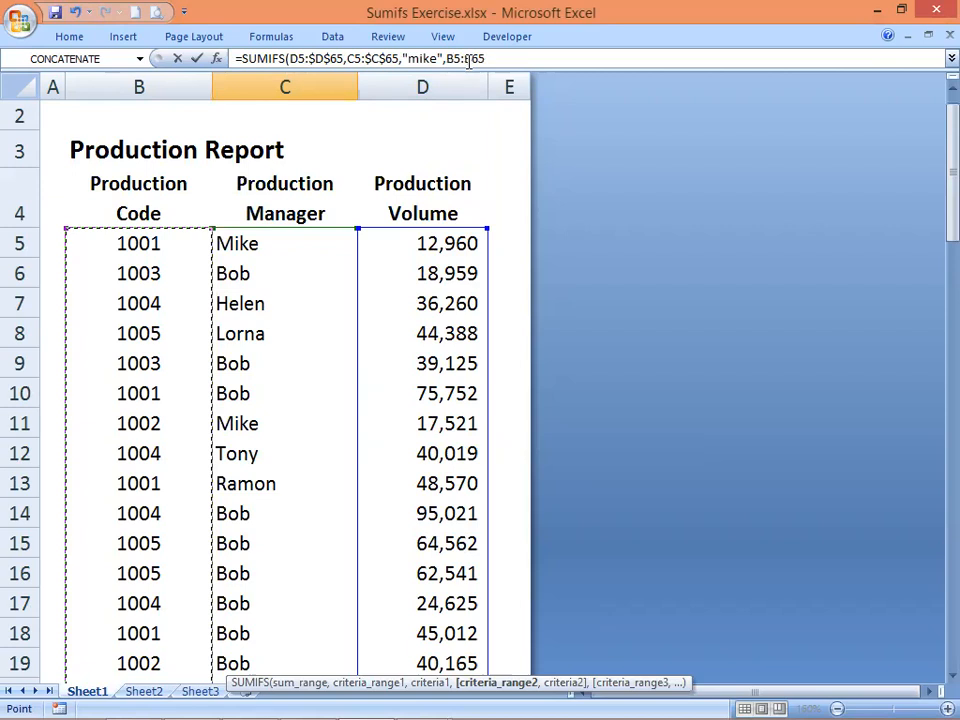
key(F4)
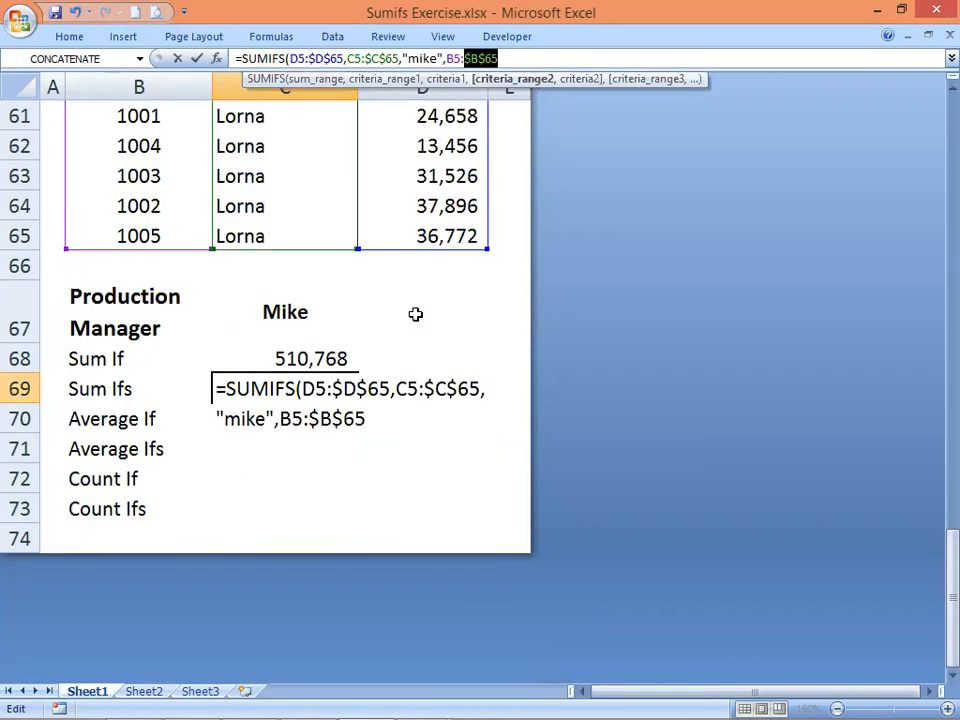
Step: Make the second criteria range in C69's SUMIFS fully absolute as $B$5:$B$65 and start its criterion argument
click(453, 57)
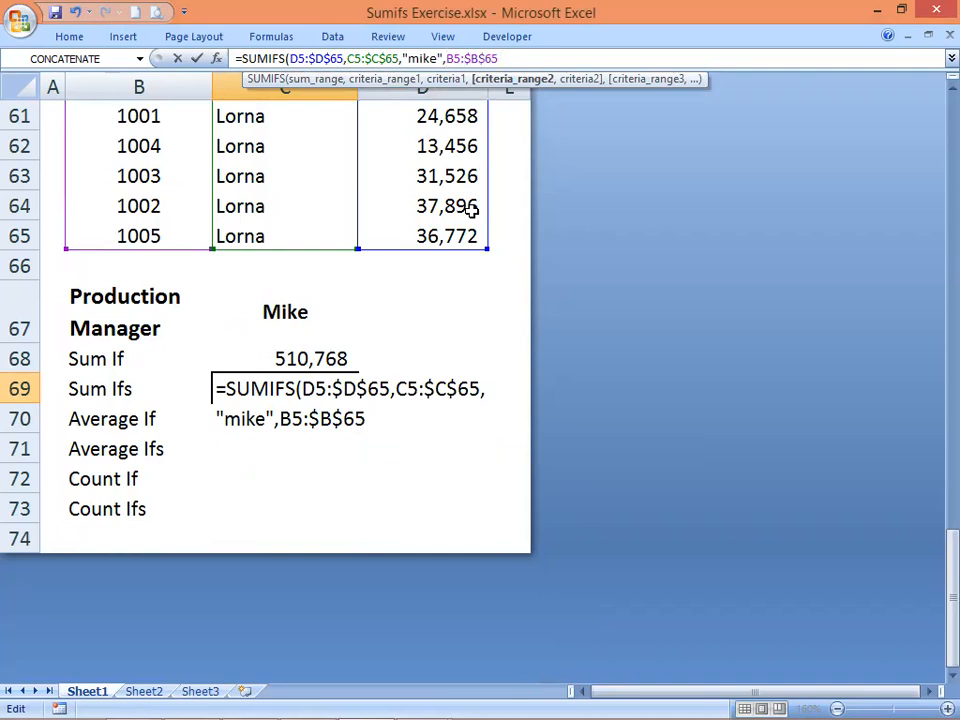
key(F4)
key(End)
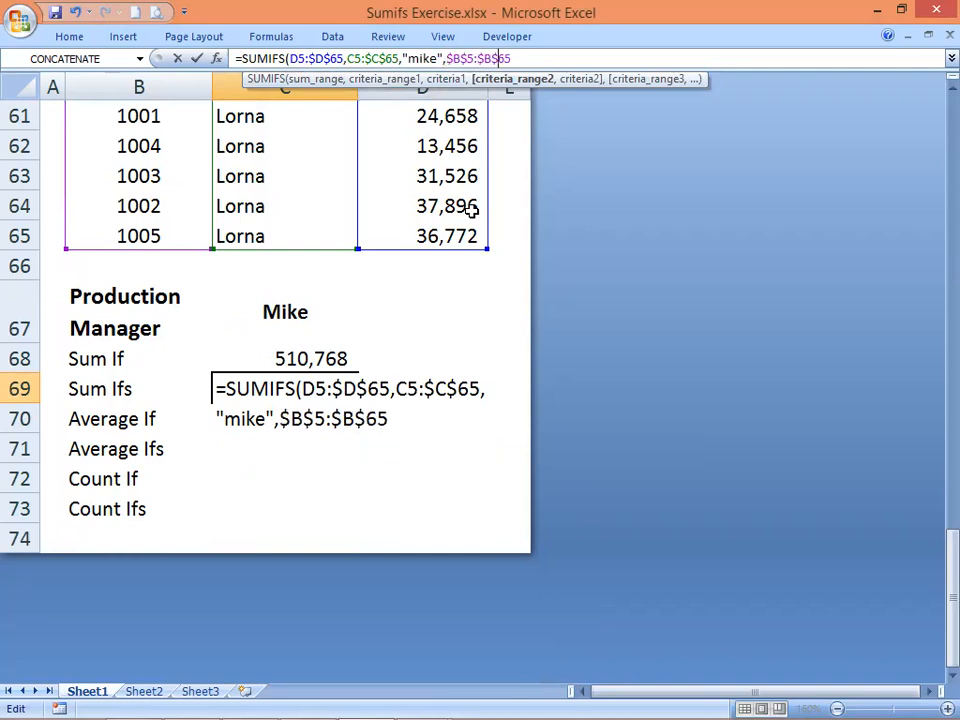
text(,)
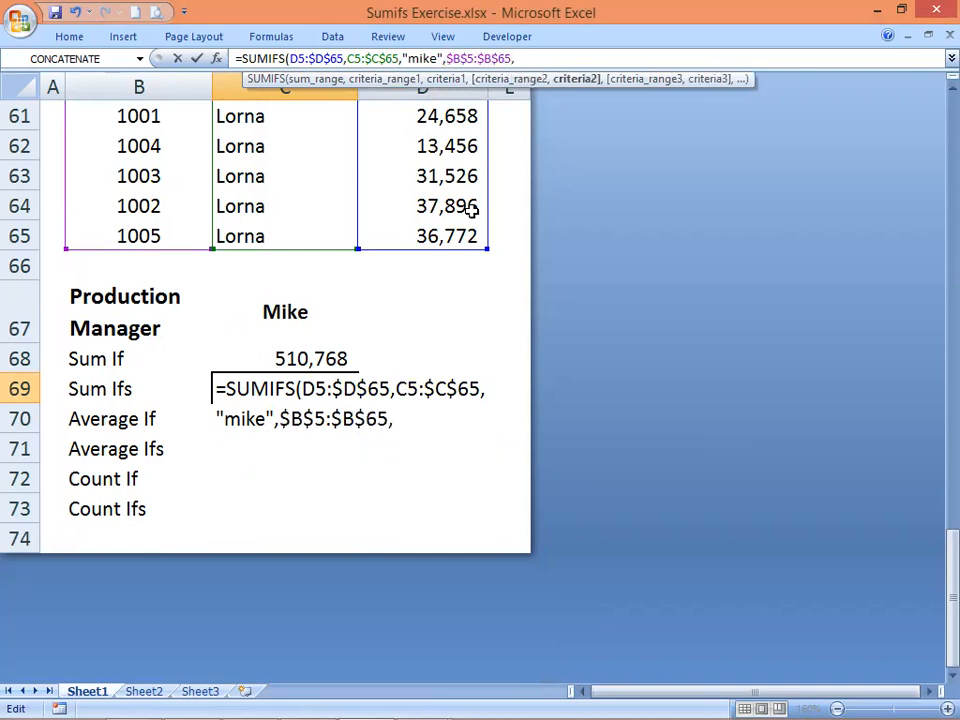
Step: Enter "1001" as the quoted second criterion in C69 and complete the SUMIFS formula
click(405, 420)
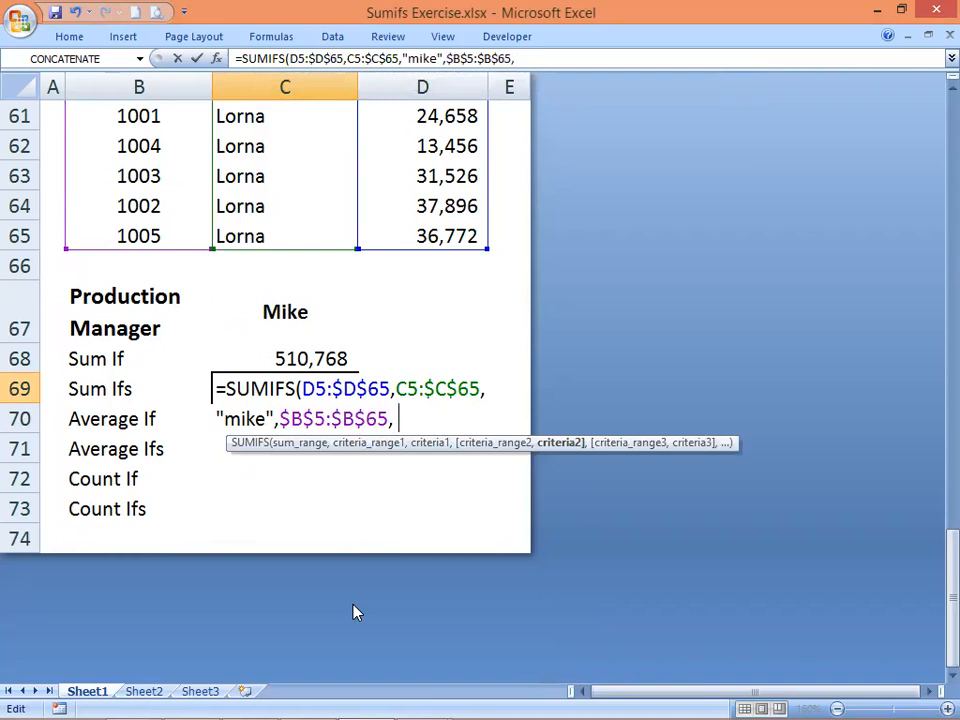
key(BackSpace)
text(")
text(100)
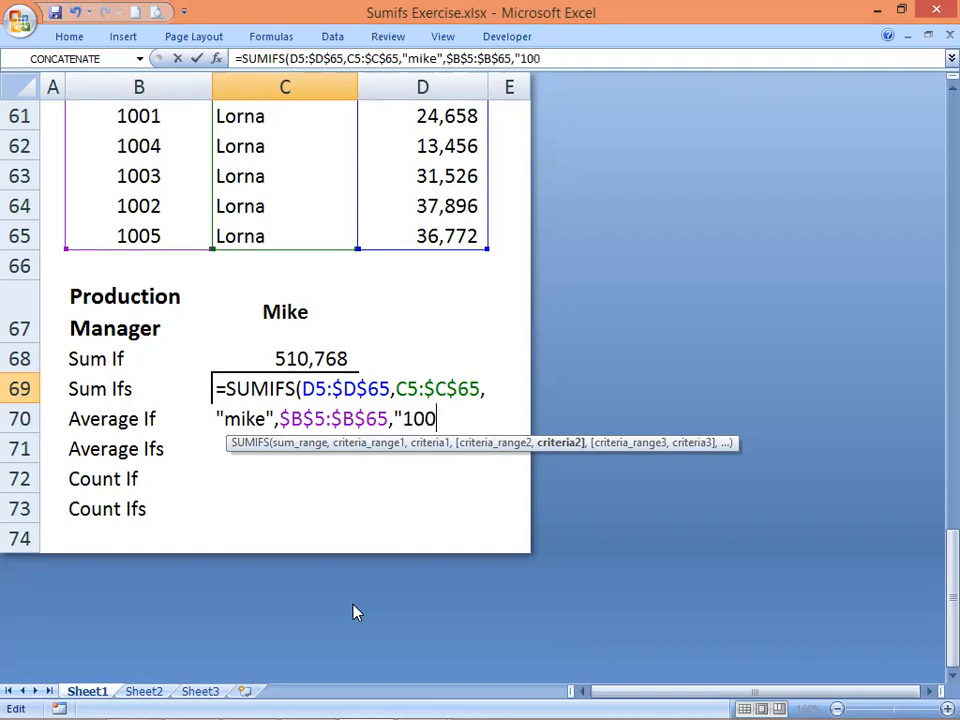
text(1")
text())
key(Return)
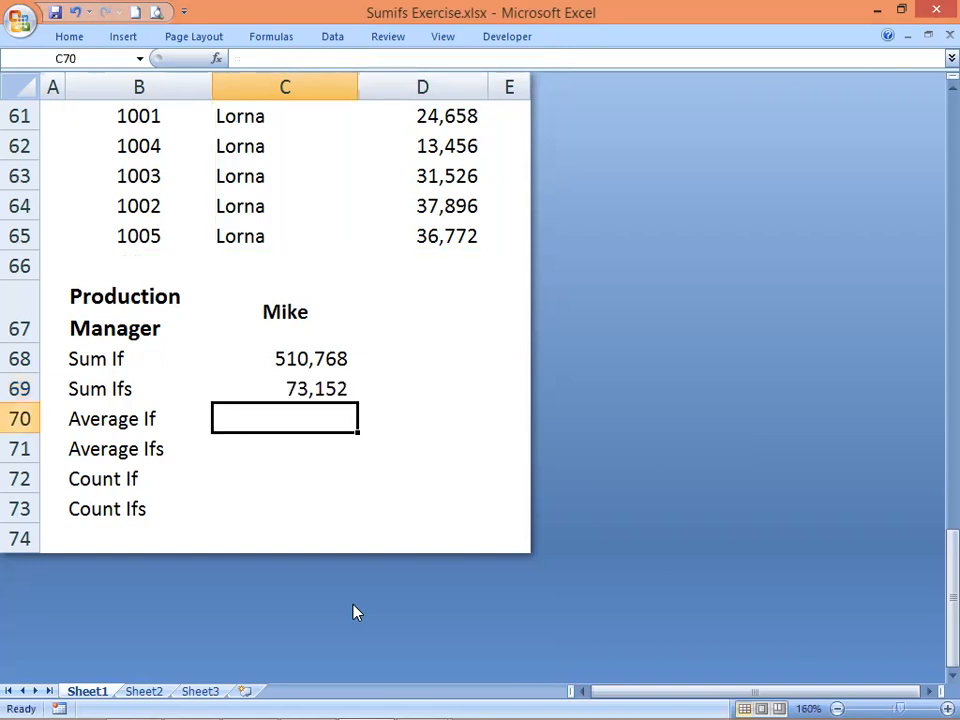
Step: Review the arguments of the completed SUMIFS formula in C69
key(Up)
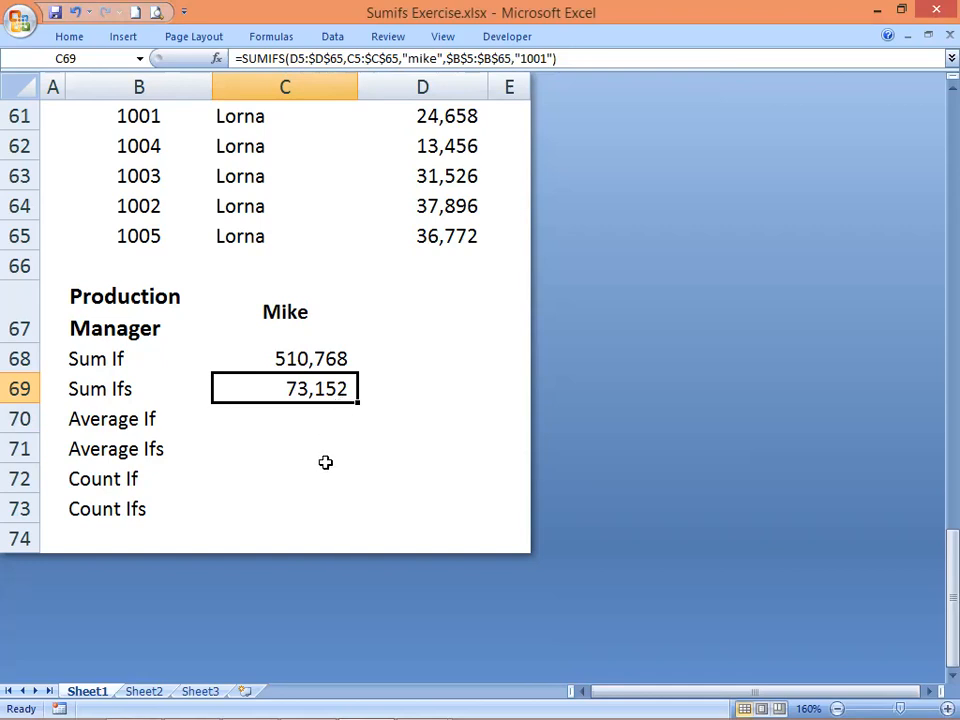
key(F2)
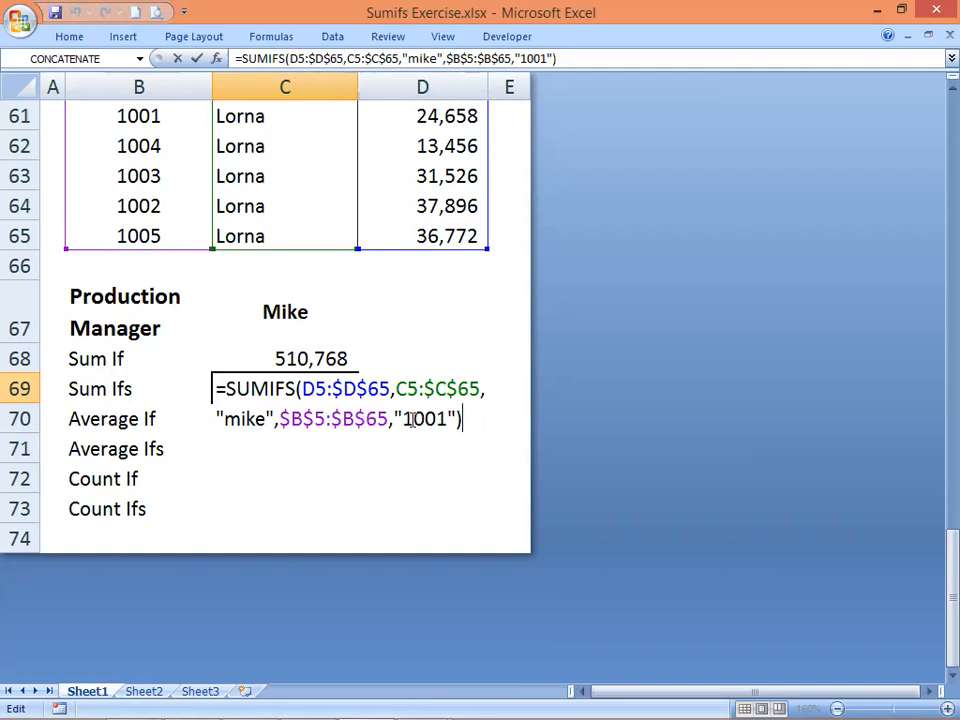
click(354, 455)
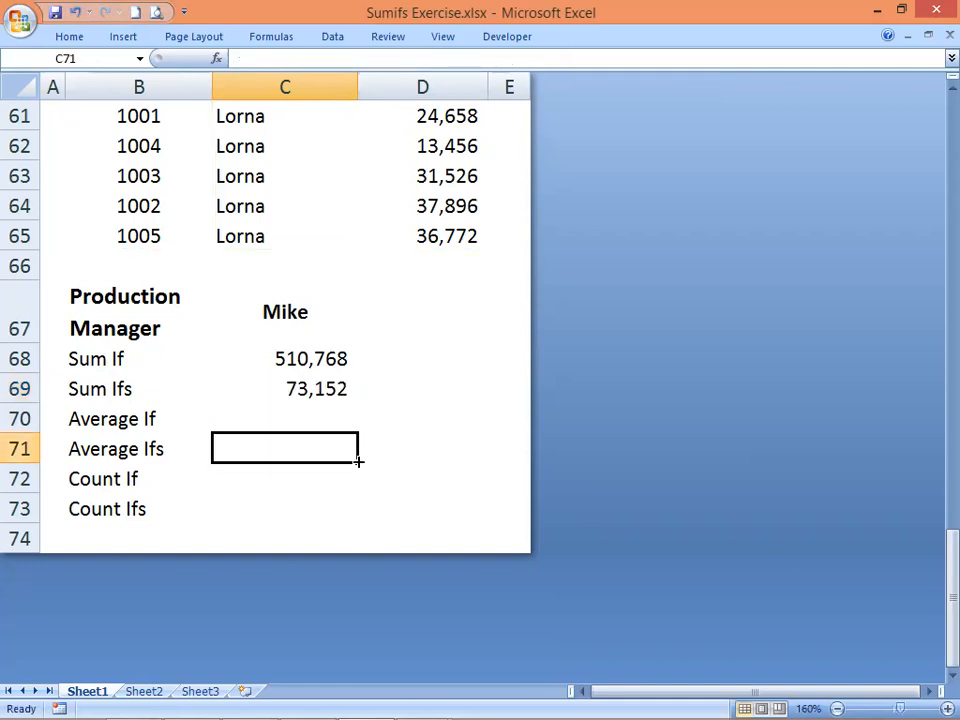
Step: Try replacing the first criterion in C69's SUMIFS with another manager's name
click(313, 388)
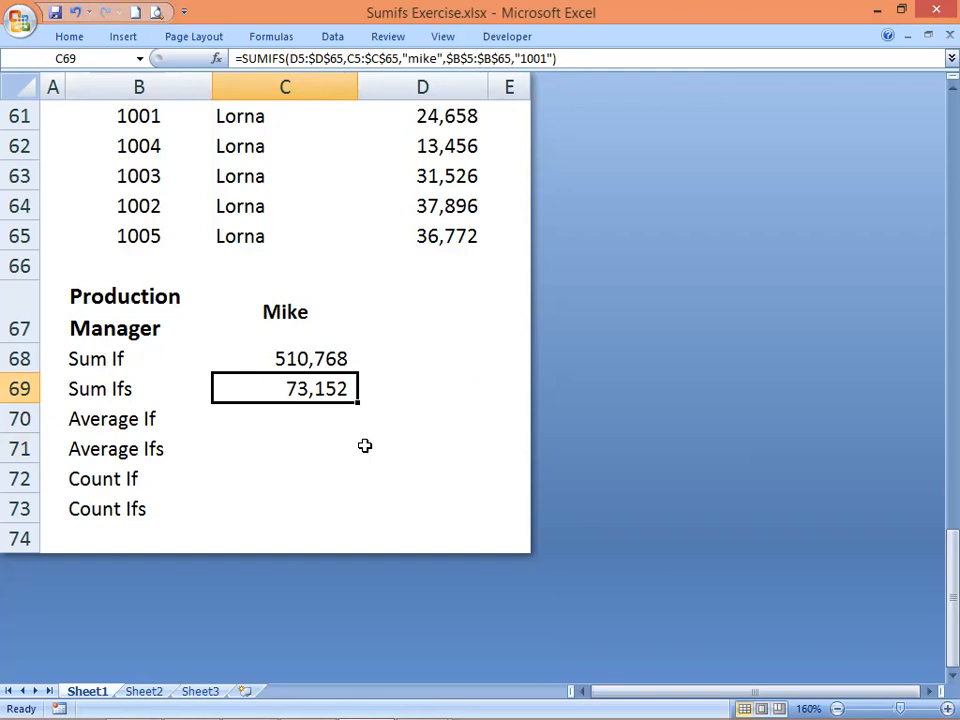
key(F2)
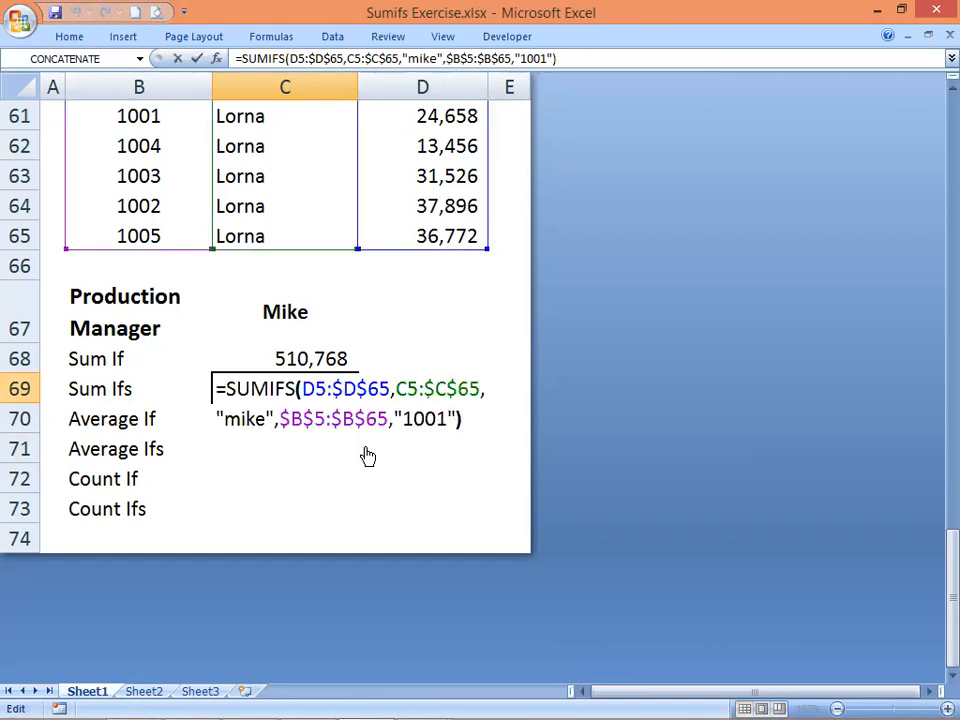
key(Left)
key(Left)
key(Left)
key(Left)
key(Left)
key(Left)
key(Left)
key(Left)
key(Left)
key(Left)
key(Left)
key(Left)
key(Left)
key(Left)
key(Left)
key(Left)
key(Left)
key(Left)
key(Left)
key(Left)
key(BackSpace)
key(BackSpace)
key(BackSpace)
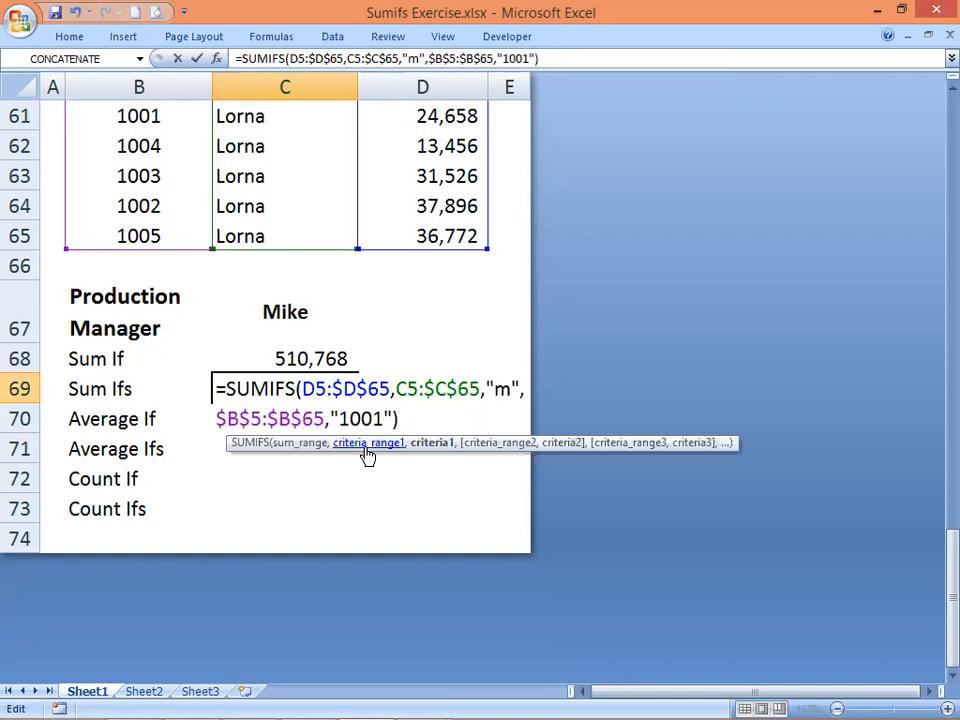
key(BackSpace)
text(bo)
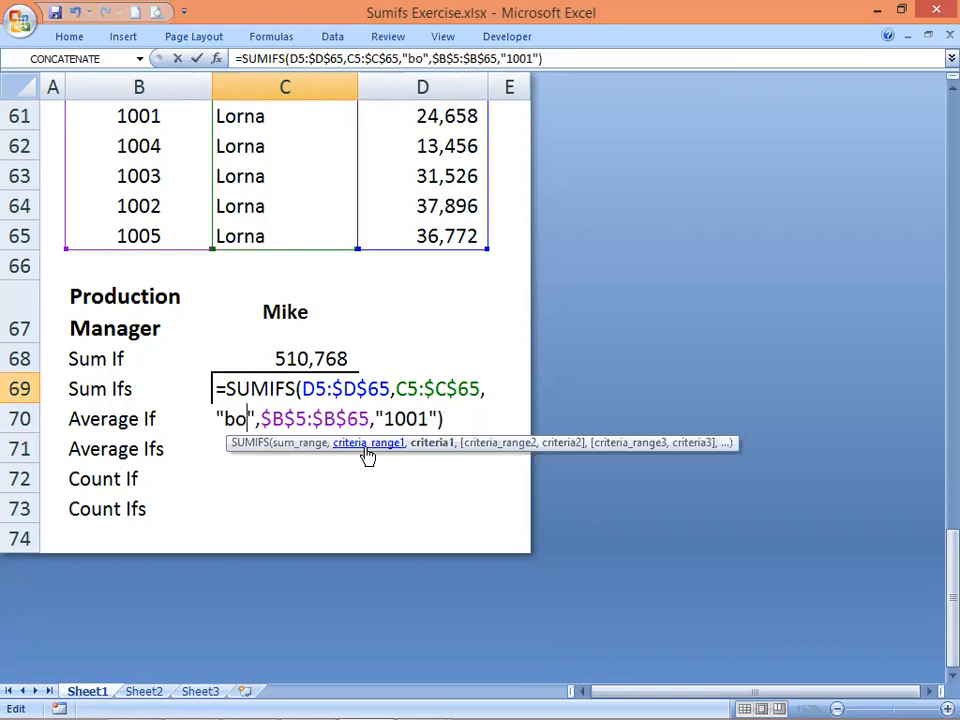
Step: Set the second criterion in C69's SUMIFS to "1002" and apply the formula
click(428, 422)
key(BackSpace)
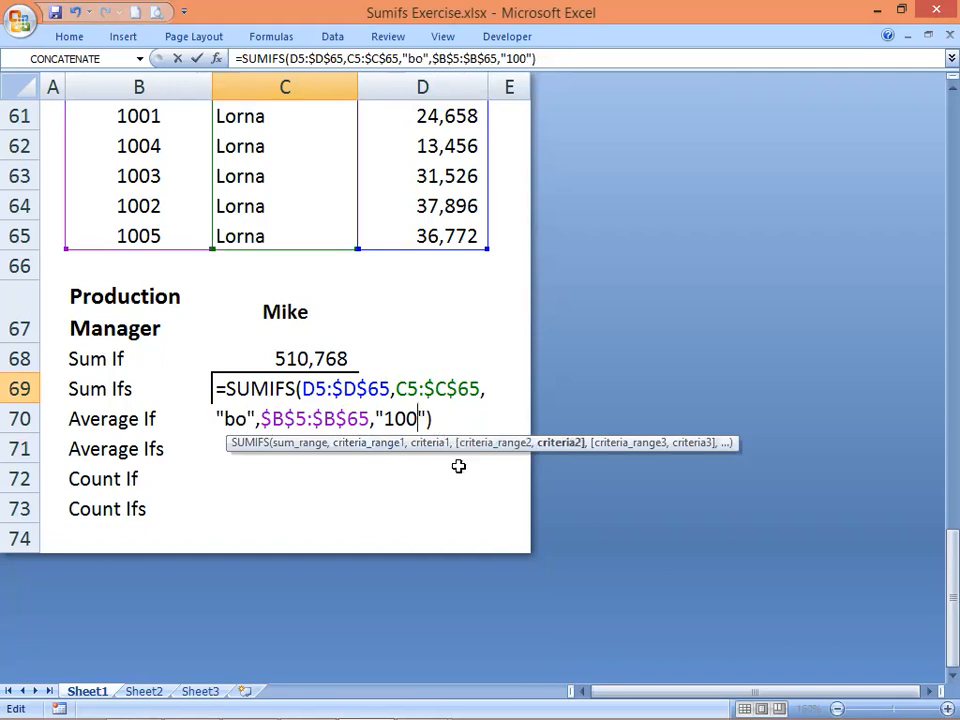
text(2)
key(Return)
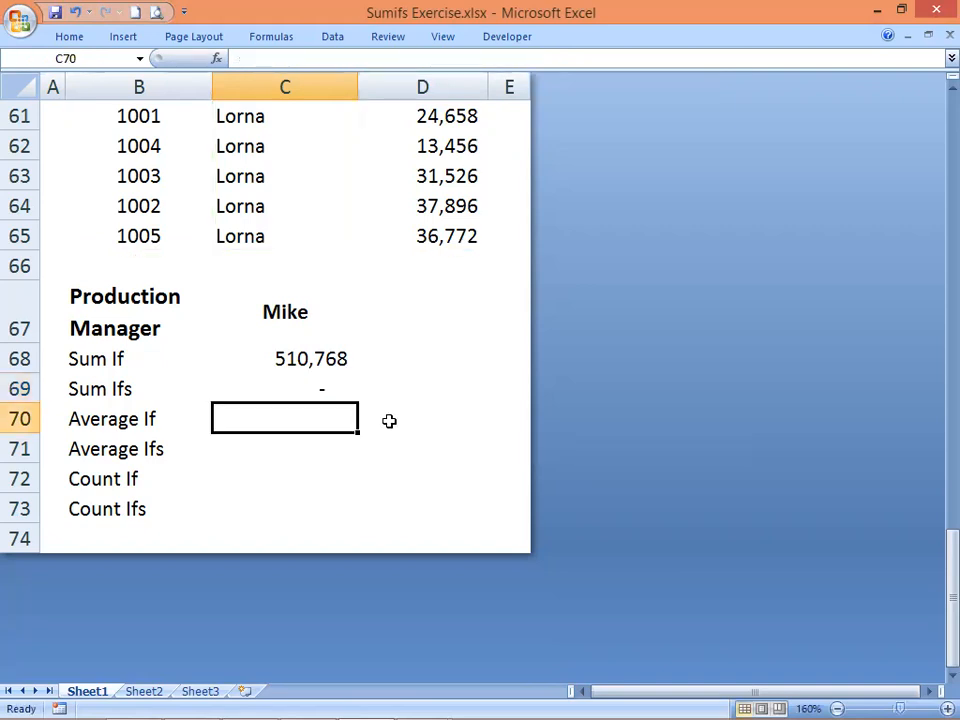
Step: Correct the spelling of the manager's name in the first criterion of C69's SUMIFS by adding the missing last letter
click(302, 388)
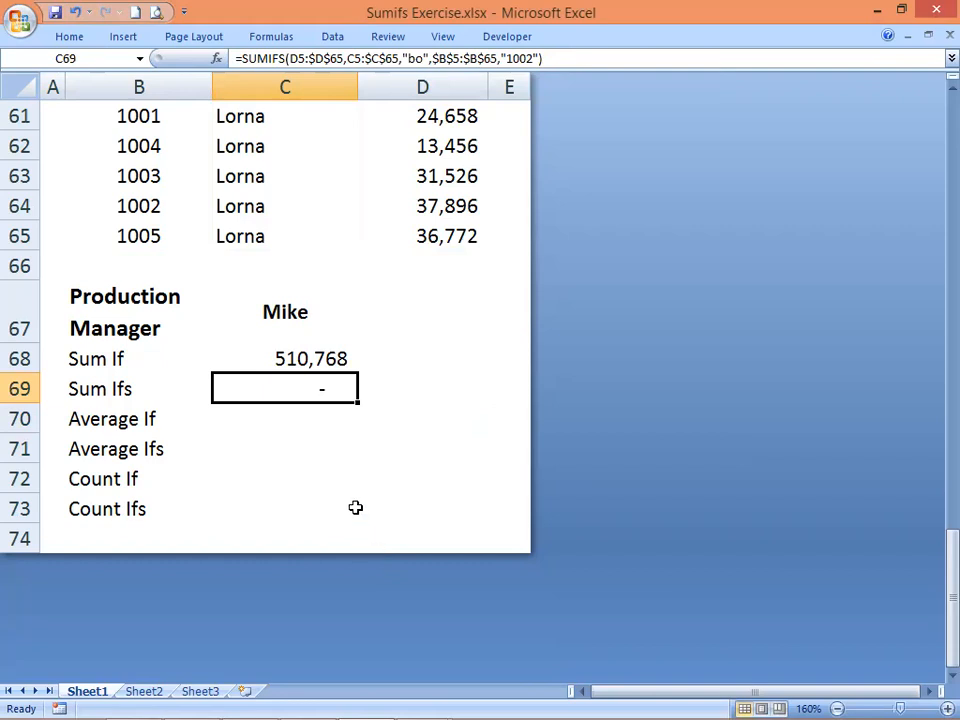
key(F2)
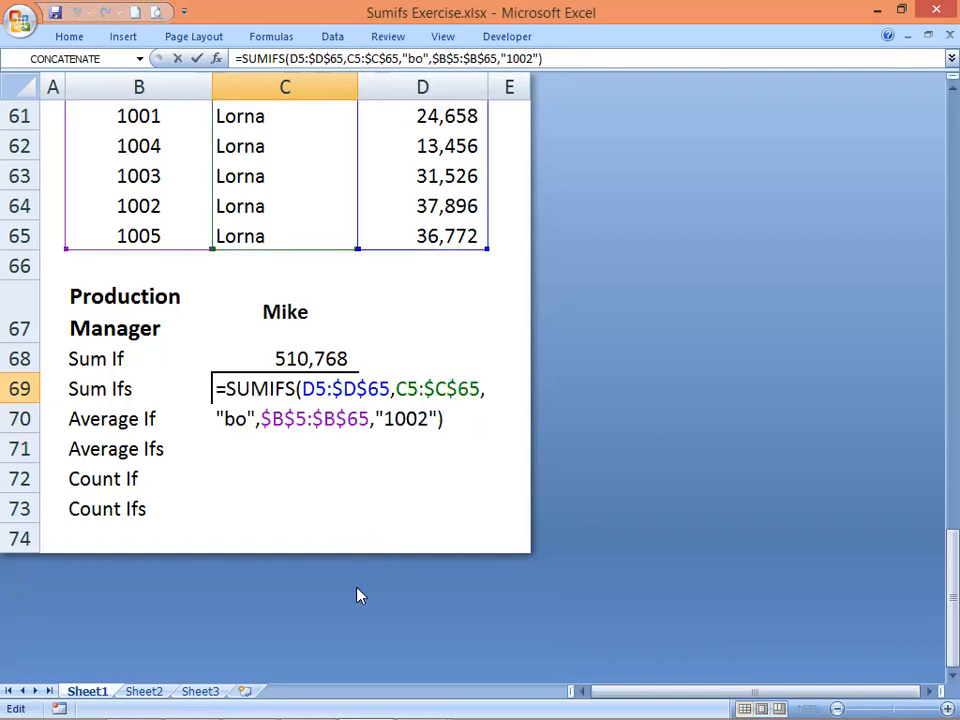
key(Left)
key(Left)
key(Left)
key(Left)
key(Left)
key(Left)
key(Left)
key(Left)
key(Left)
key(Left)
key(Left)
key(Left)
key(Left)
key(Left)
key(Left)
key(Left)
key(Left)
key(Left)
key(Left)
key(Left)
text(b)
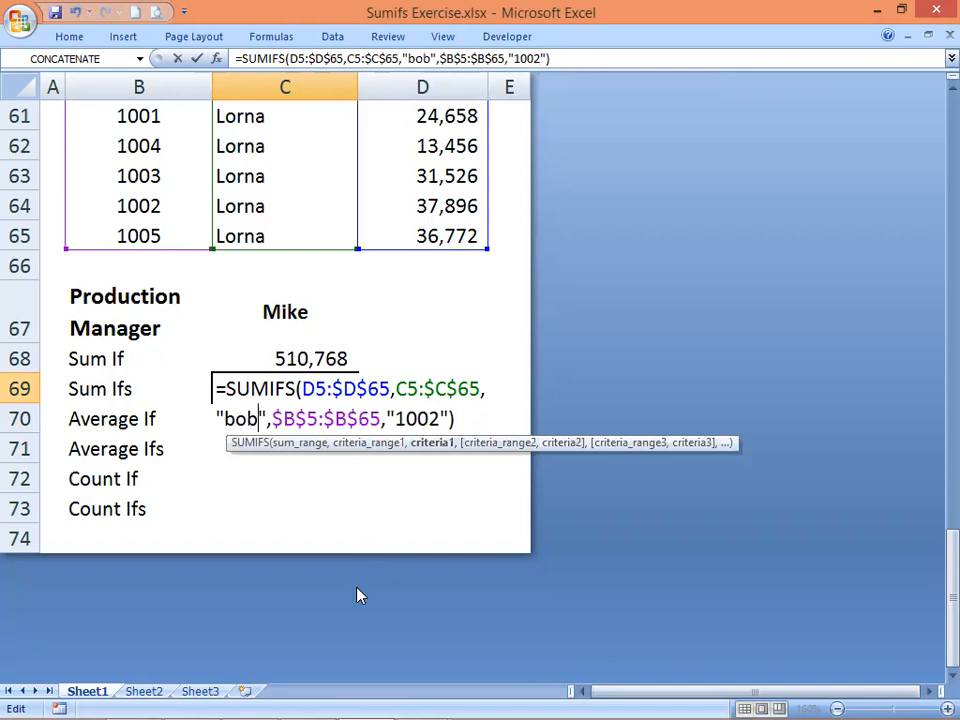
key(Return)
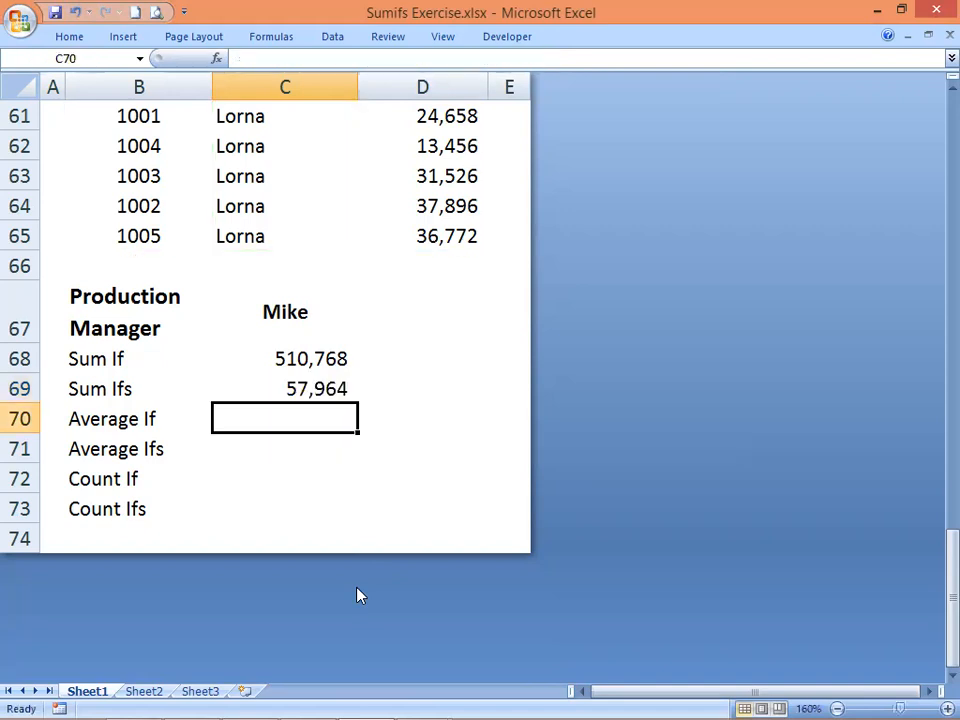
key(Up)
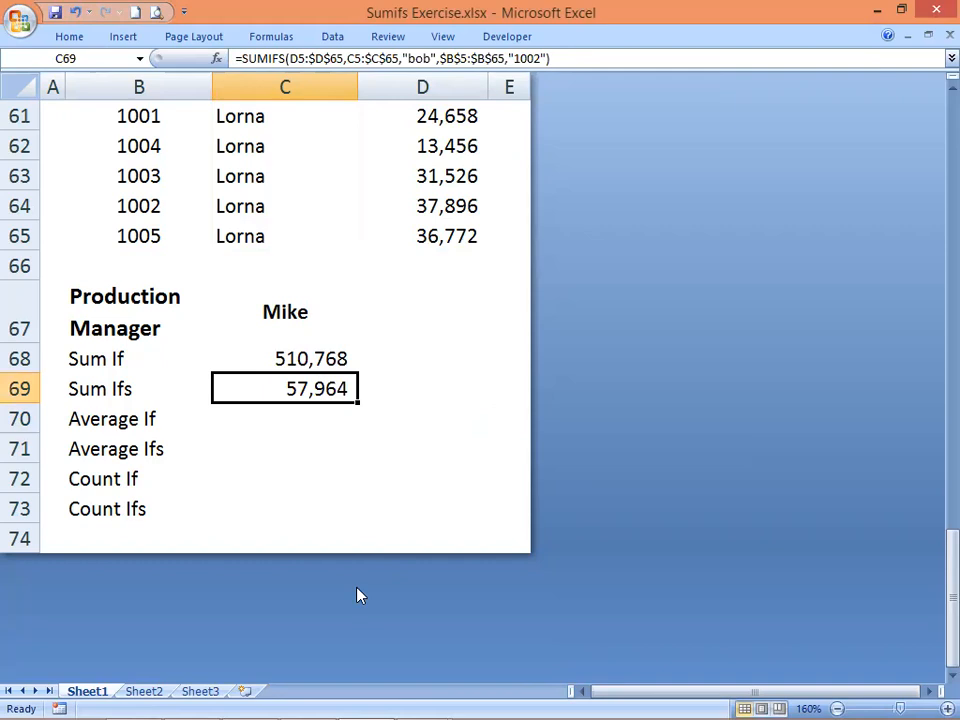
Step: Undo the last two edits to C69's SUMIFS formula and recheck its arguments
click(75, 14)
click(75, 14)
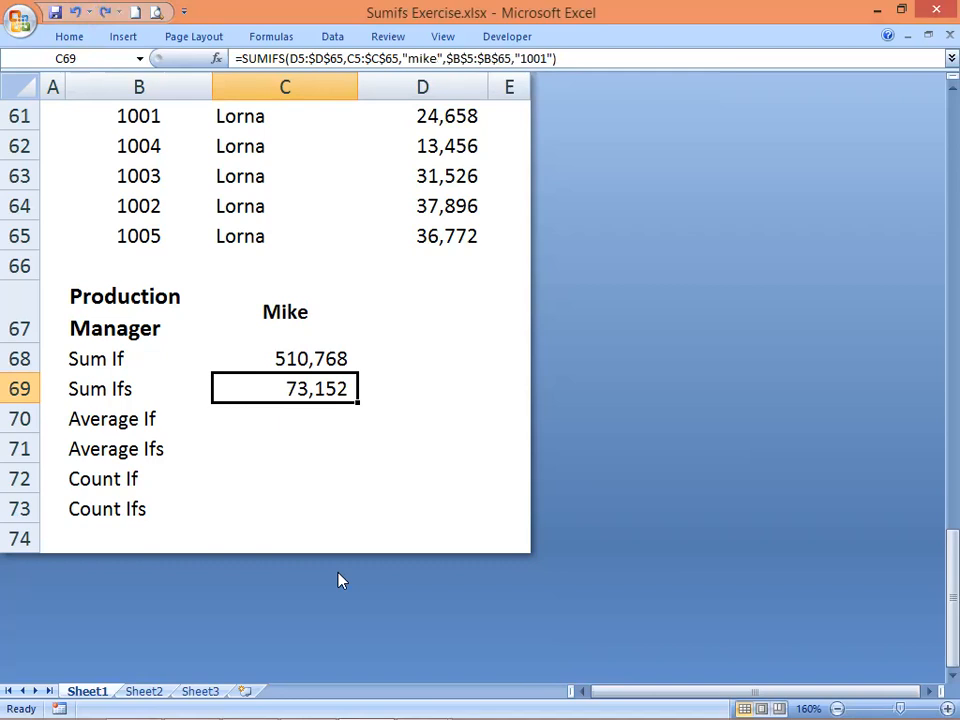
key(F2)
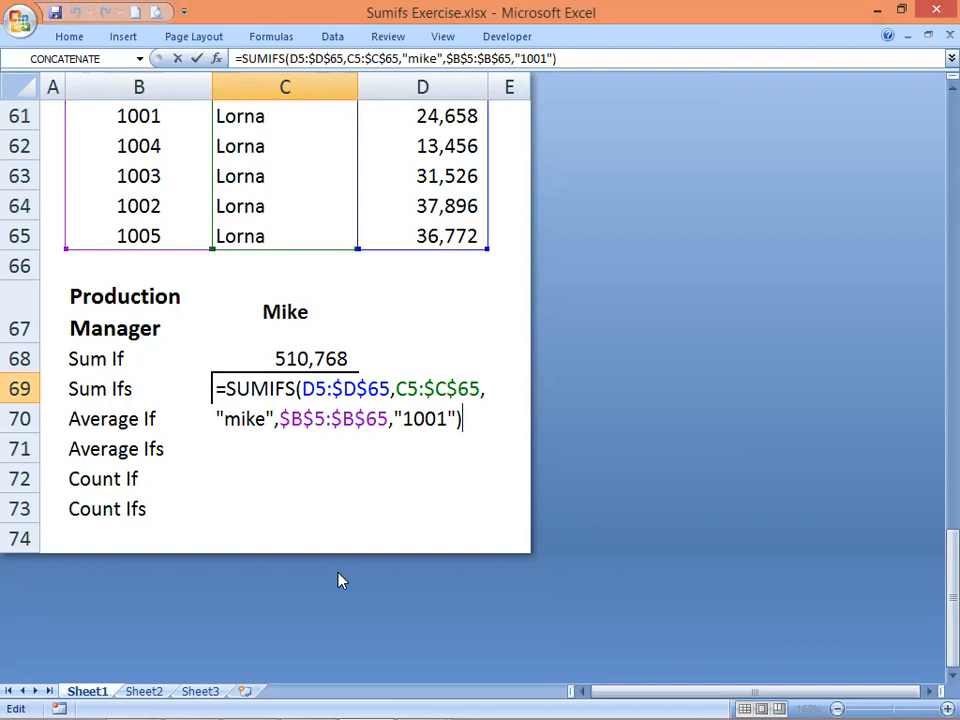
key(Return)
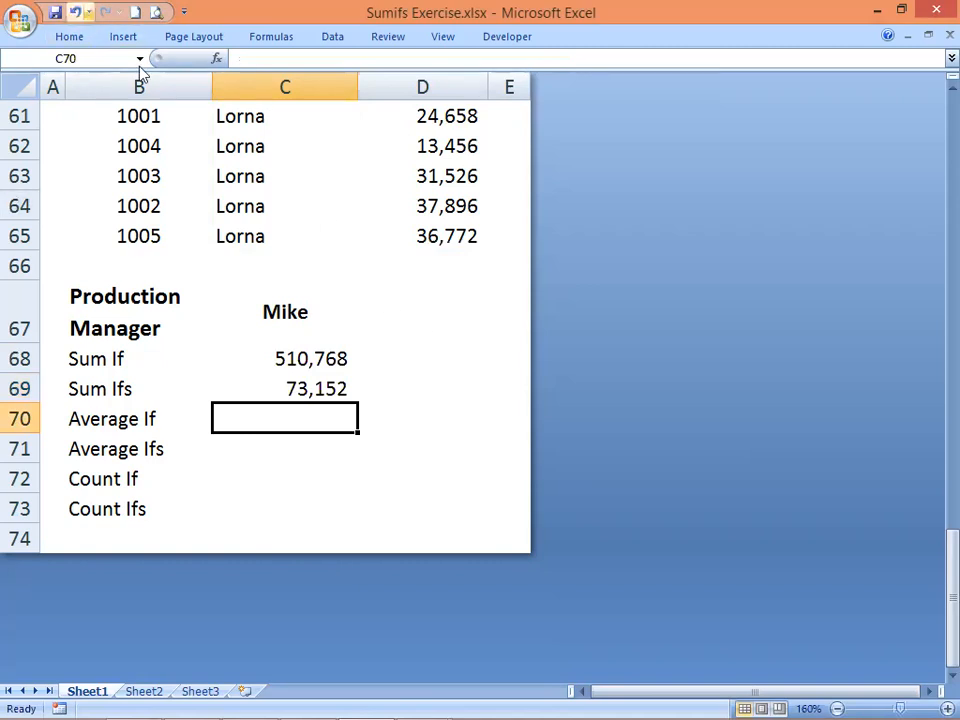
Step: Replace the first criterion in C69's SUMIFS with the name of the production manager listed in rows 55 and 56
click(294, 390)
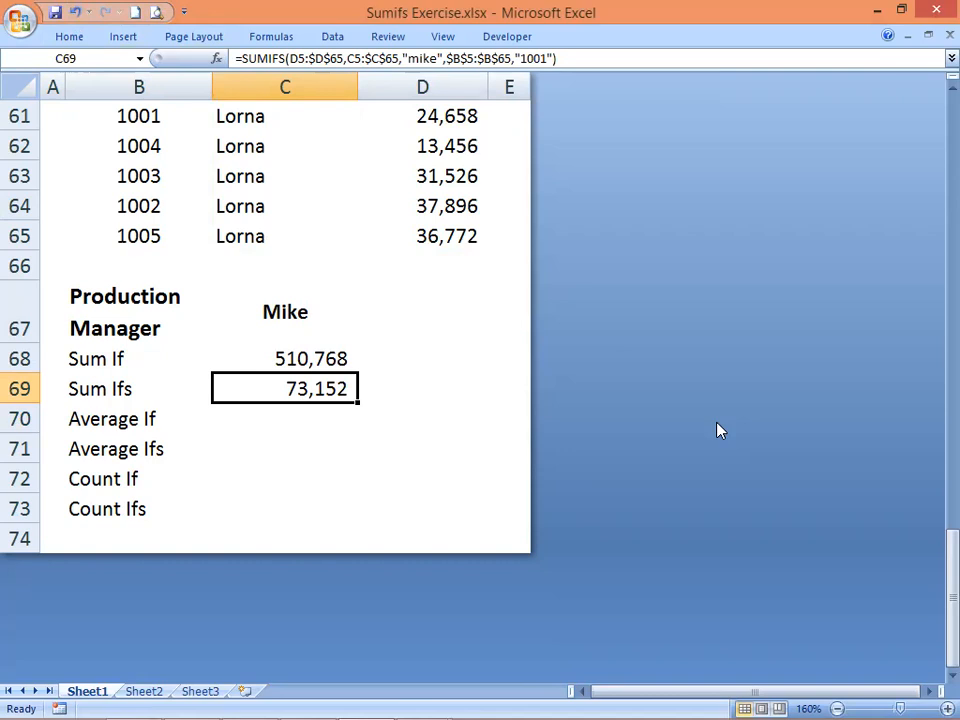
key(F2)
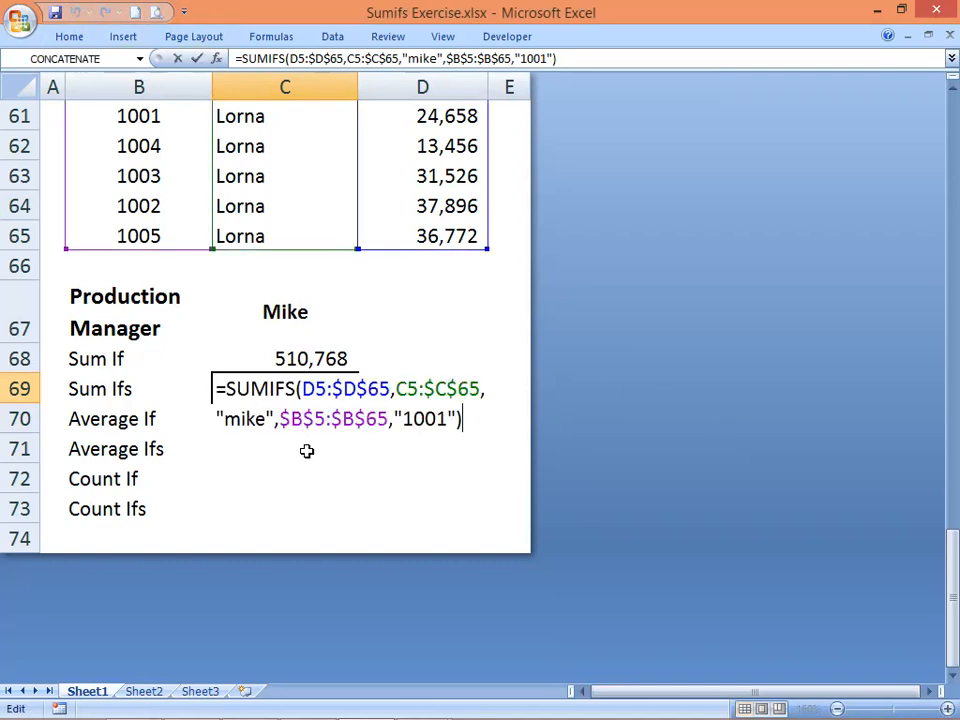
click(270, 420)
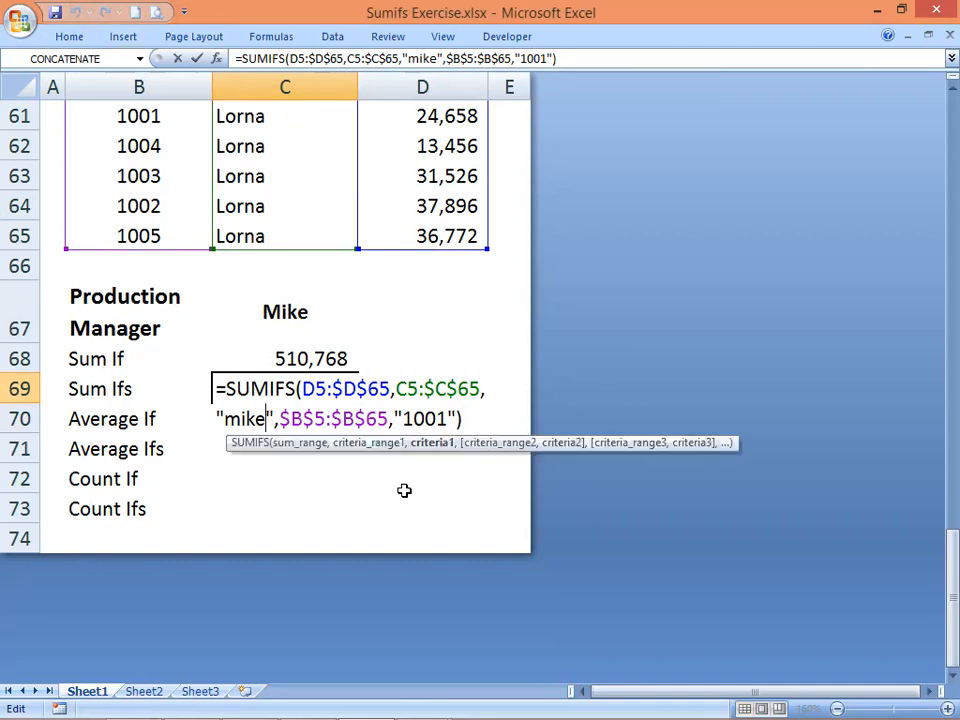
key(BackSpace)
key(BackSpace)
key(BackSpace)
key(BackSpace)
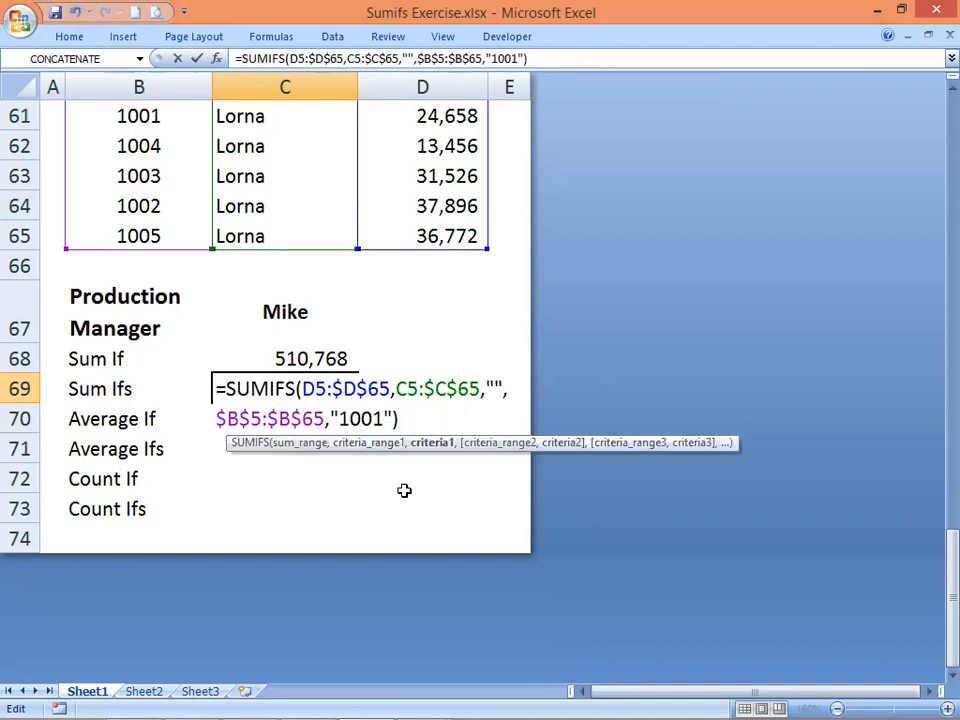
text(he)
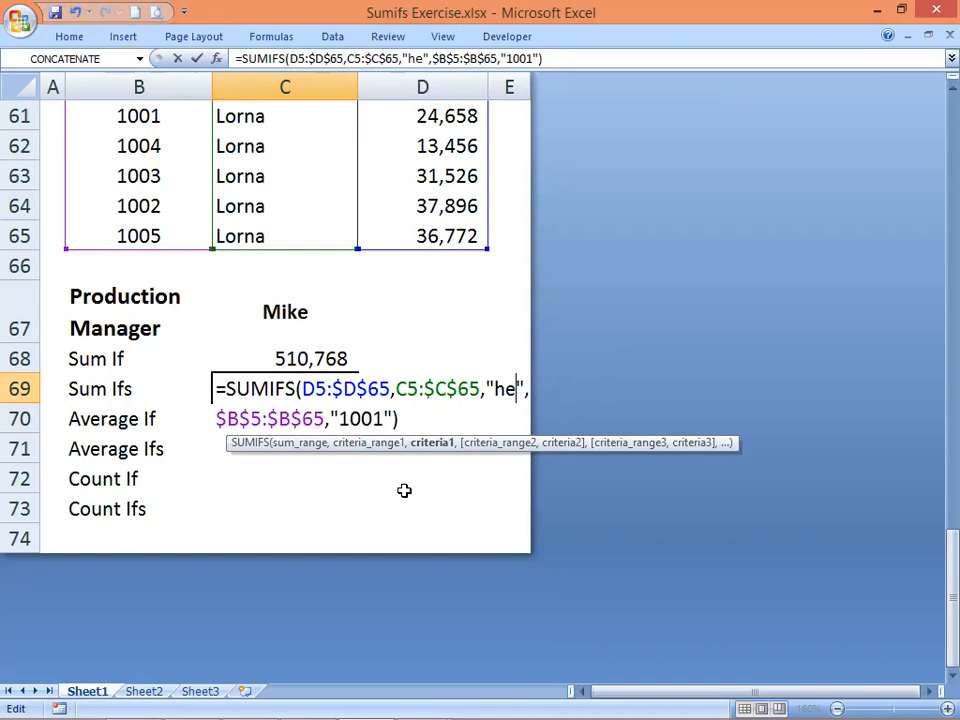
text(le)
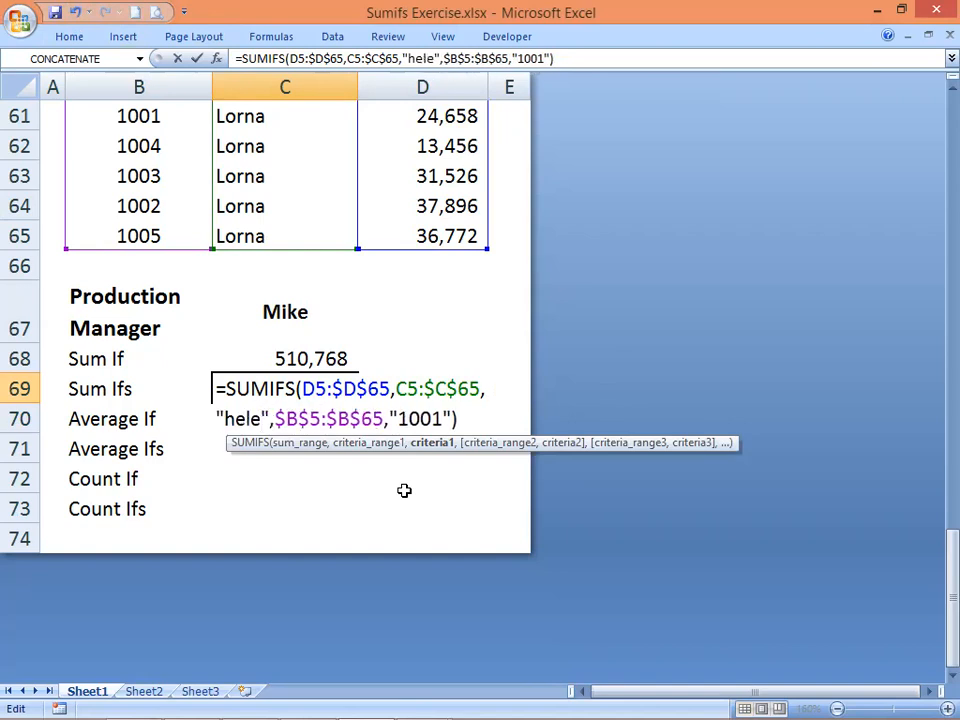
text(n)
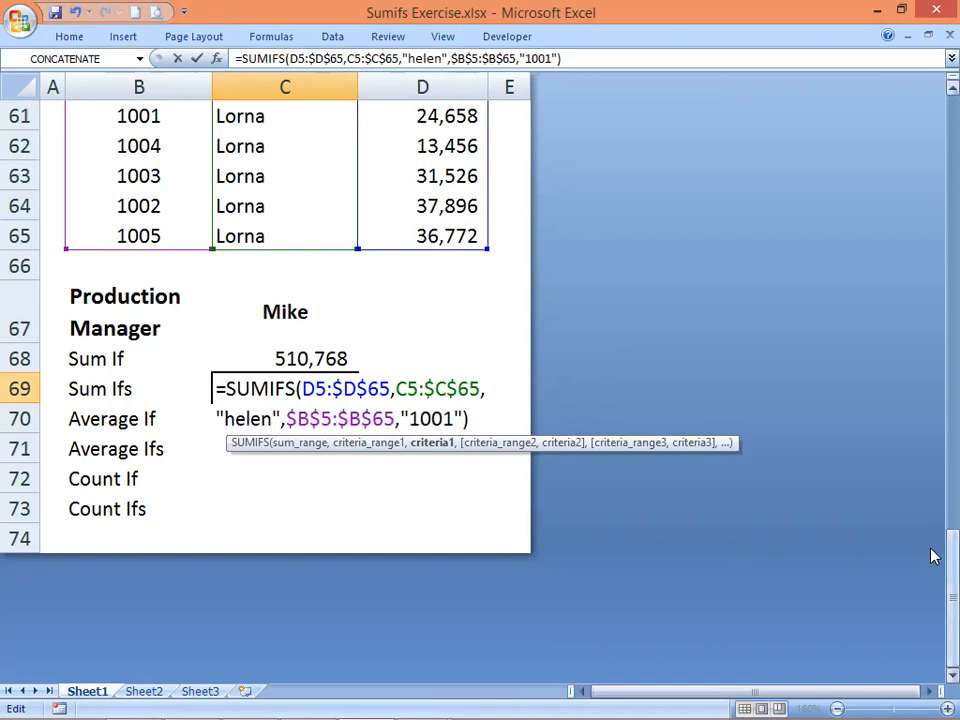
Step: Set the second criterion in C69's SUMIFS to production code "1003" and apply the formula
drag(950, 580, 934, 470)
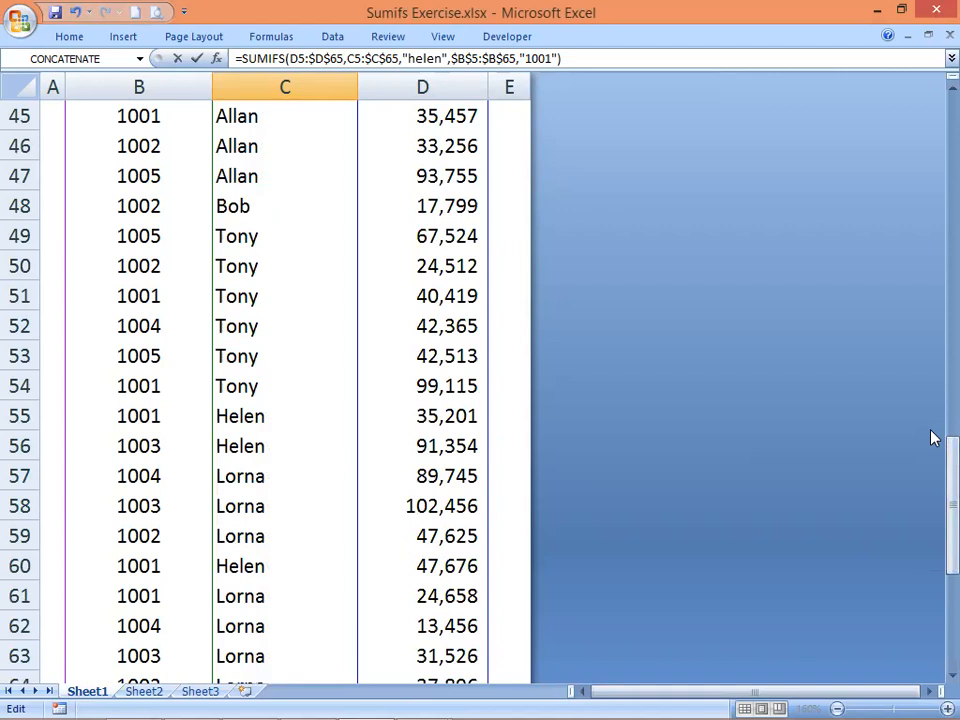
drag(950, 480, 932, 604)
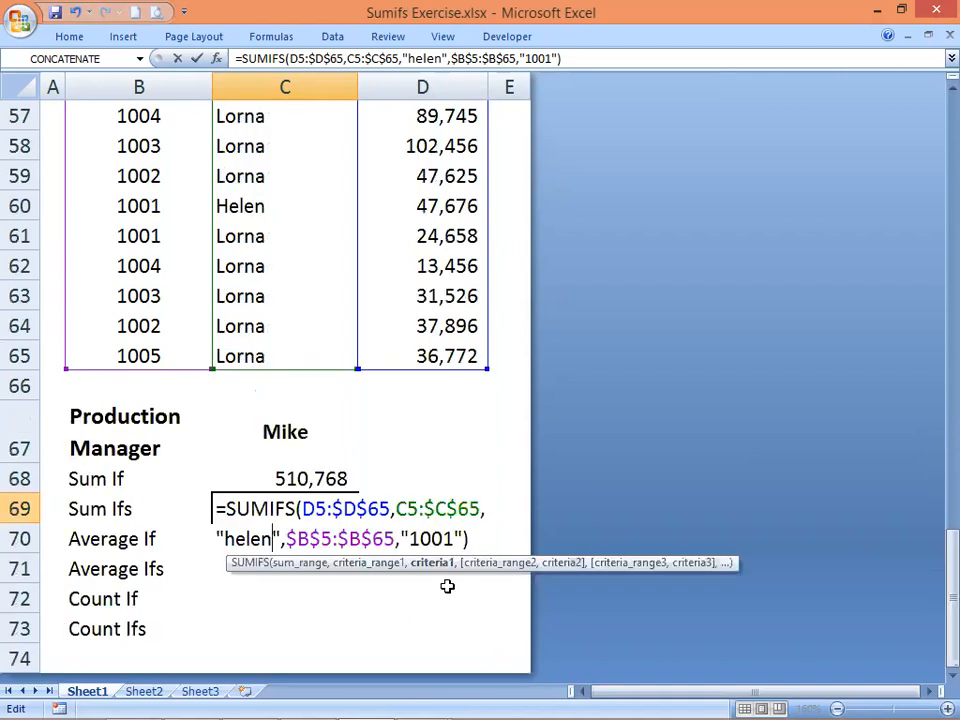
click(452, 540)
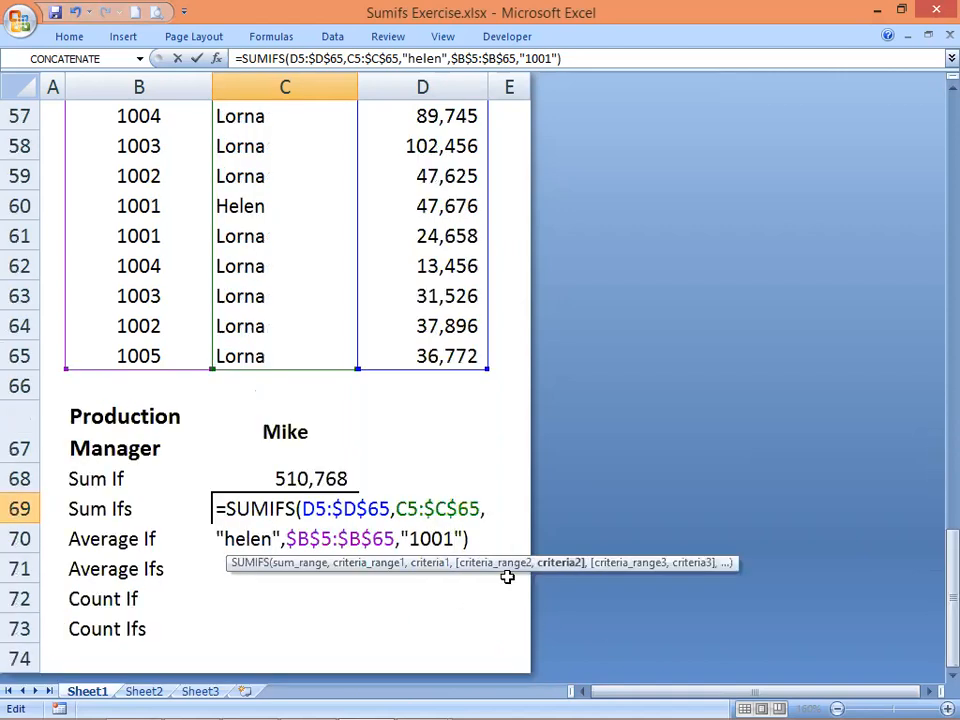
key(BackSpace)
text(3)
key(Return)
key(Up)
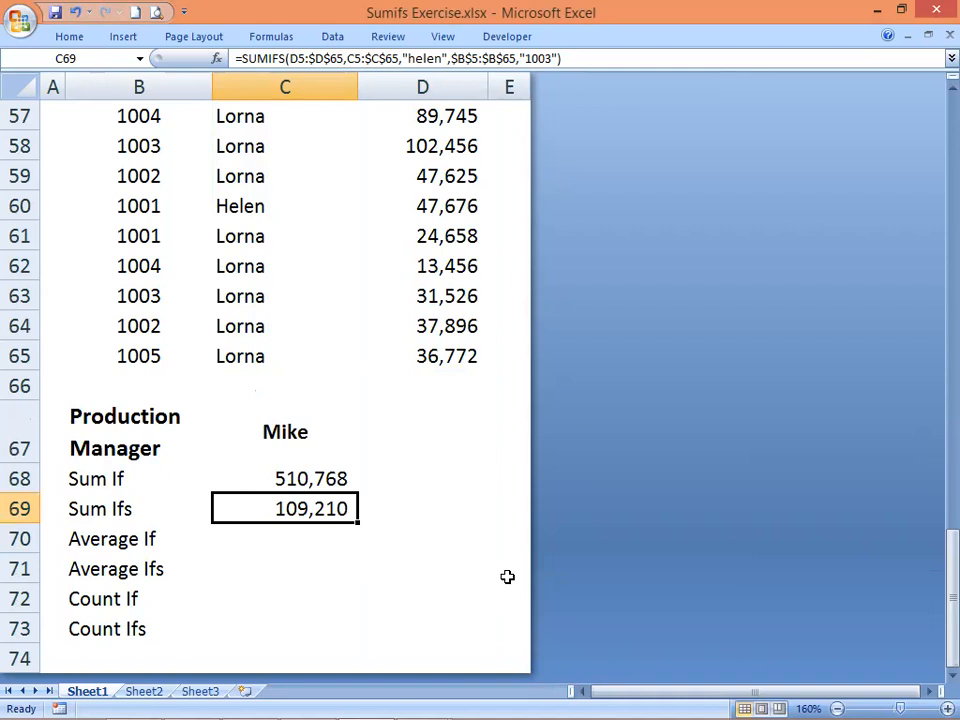
scroll(270, 420, up, 4)
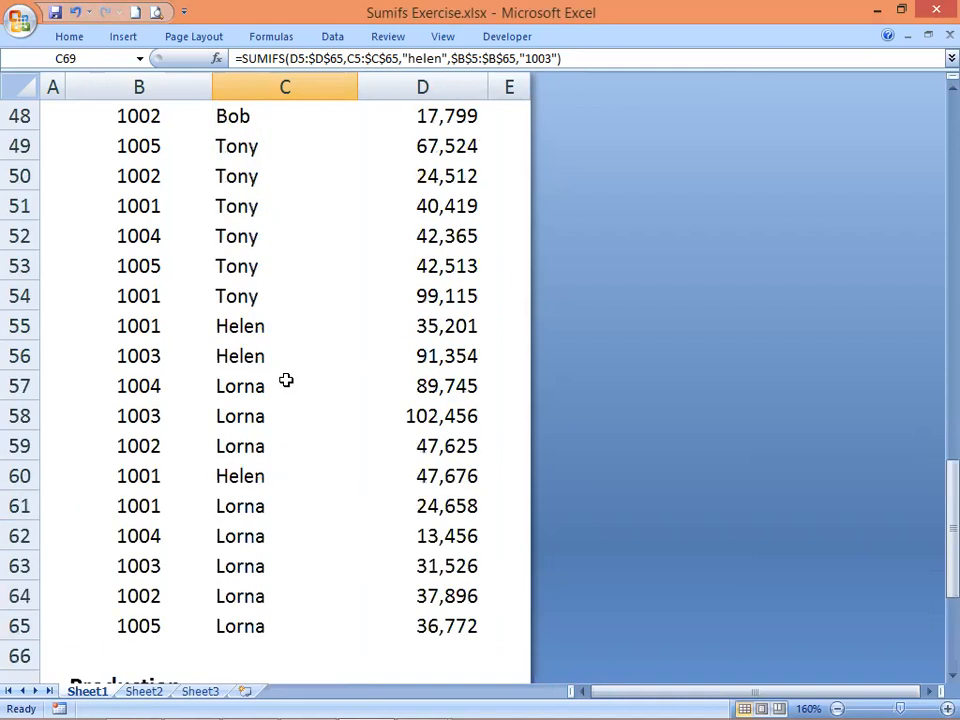
Step: Replace the first criterion in C69's SUMIFS with the name of the production manager listed in rows 49 to 54
scroll(267, 328, down, 4)
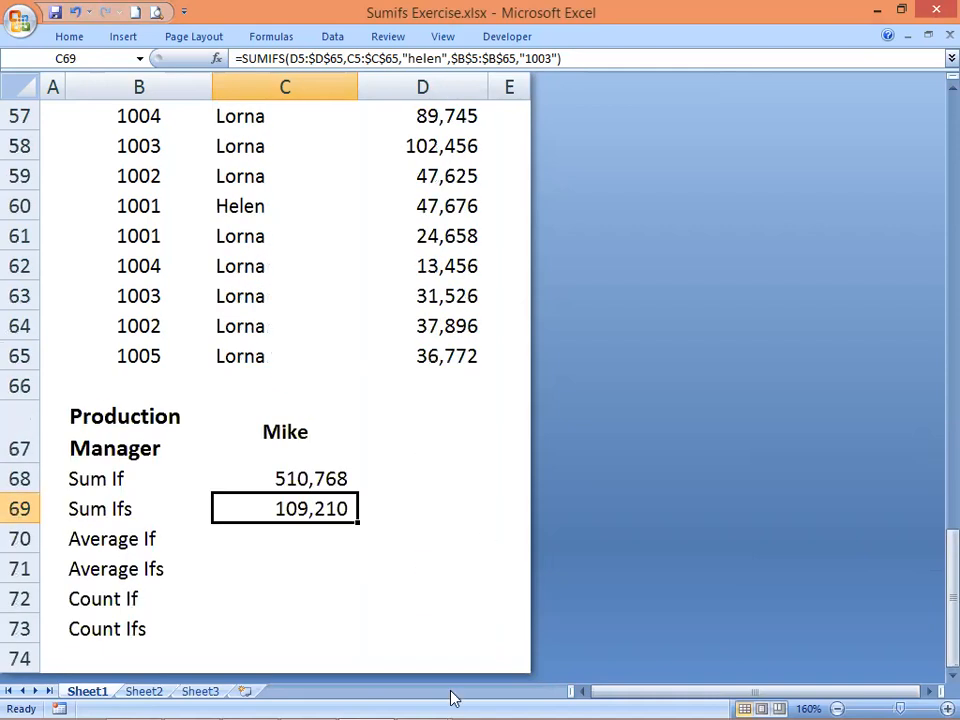
key(F2)
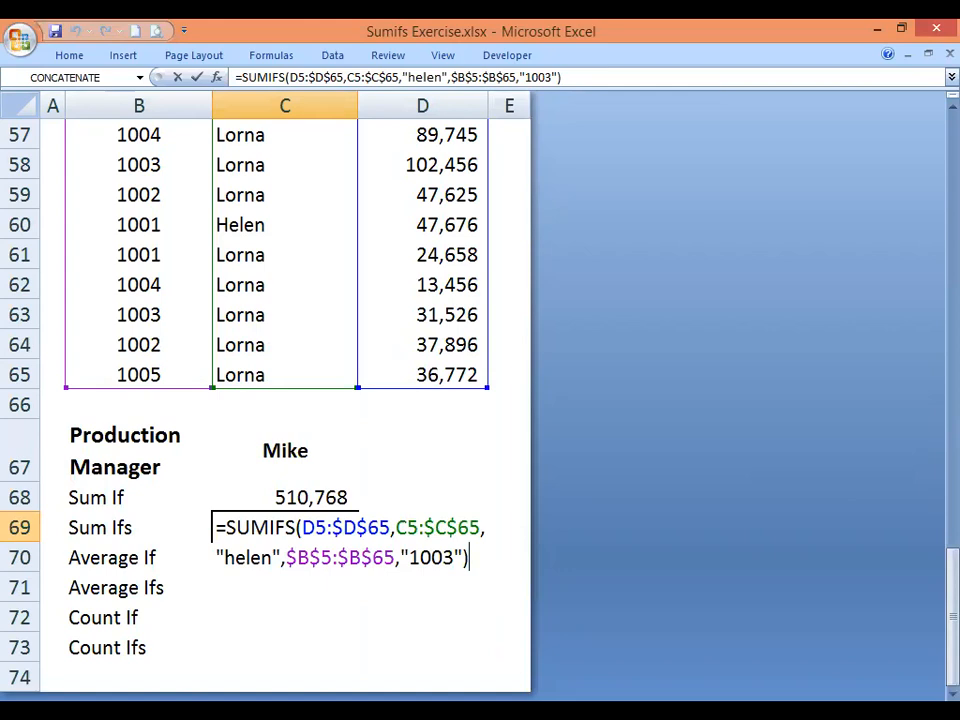
key(Left)
key(Left)
key(Left)
key(Left)
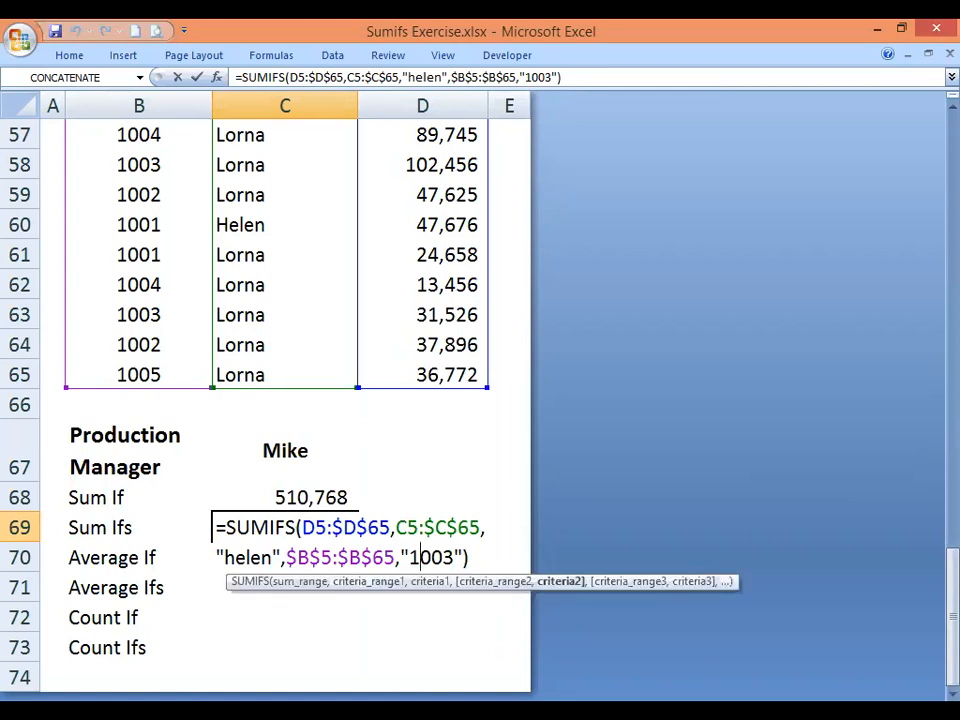
key(Left)
key(Left)
key(Left)
key(Left)
key(Left)
key(Left)
key(Left)
key(Left)
key(Left)
key(Left)
key(Left)
key(Left)
key(Left)
key(Left)
key(Left)
key(BackSpace)
key(BackSpace)
key(BackSpace)
key(BackSpace)
key(BackSpace)
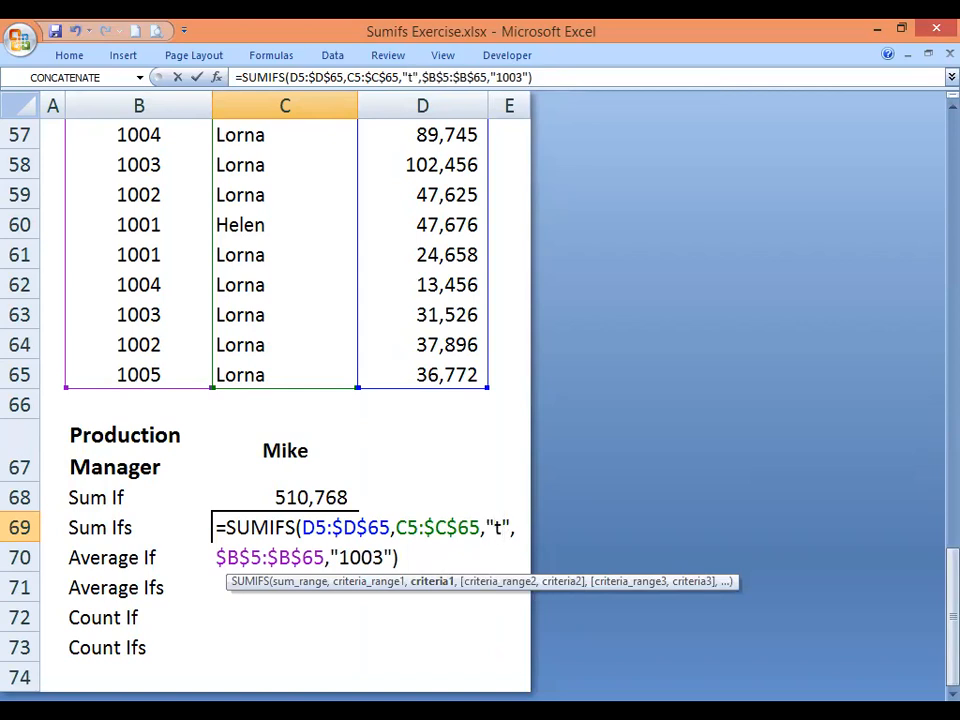
text(ony)
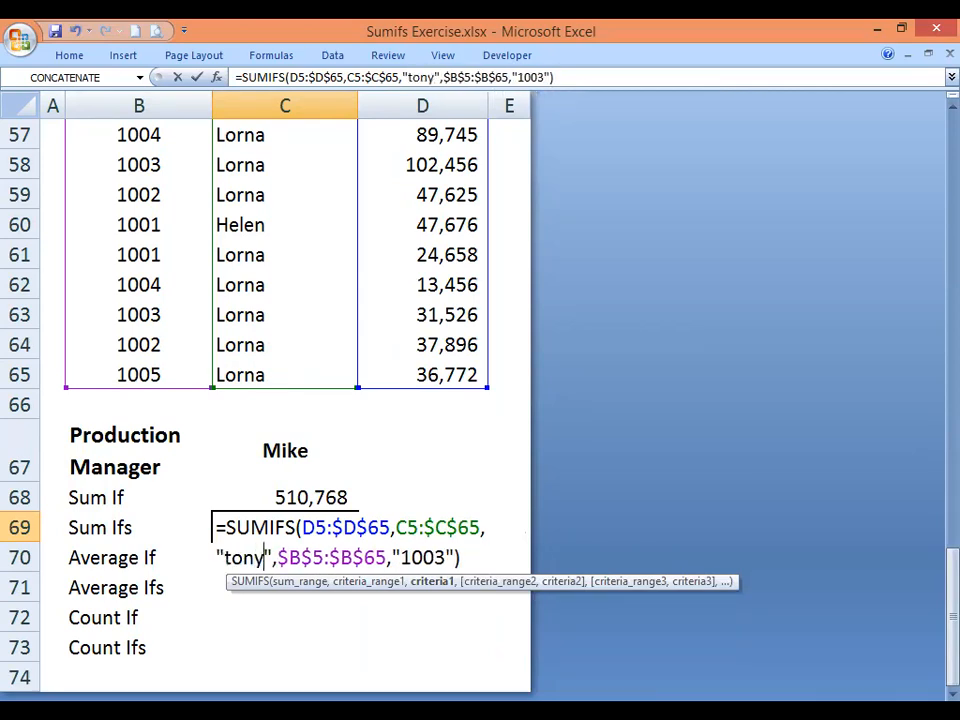
Step: Change the second criterion in C69's SUMIFS to production code "1004" and apply the formula
key(Right)
key(Right)
key(Right)
key(Right)
key(Right)
key(Right)
key(Right)
key(Right)
key(Right)
key(Right)
key(Right)
key(Right)
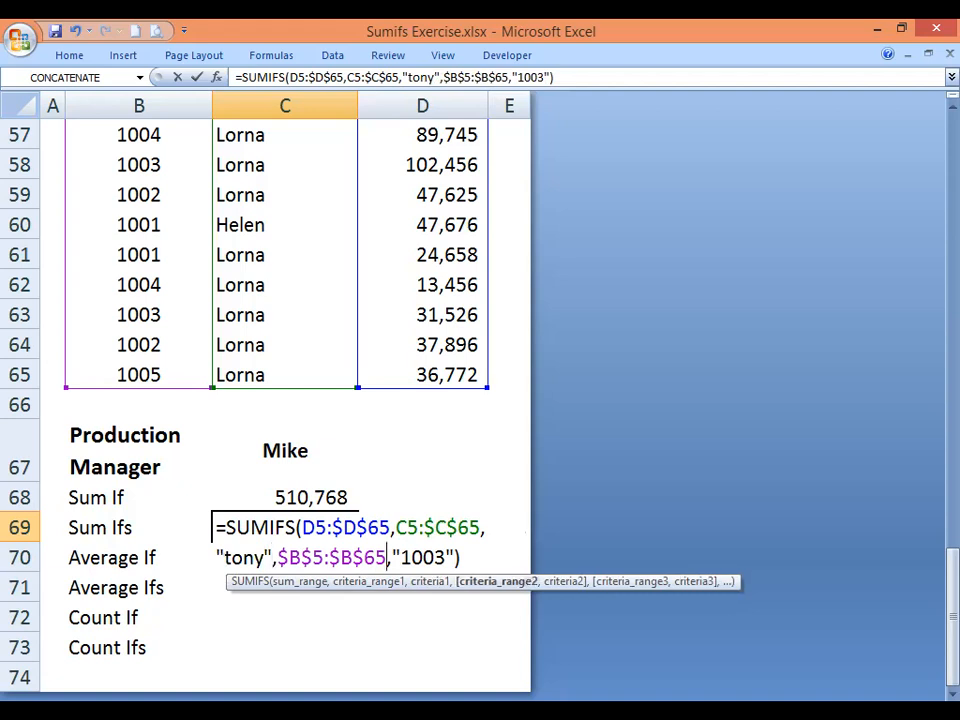
key(Right)
key(Right)
key(Right)
key(Right)
key(Right)
key(Right)
key(BackSpace)
text(4)
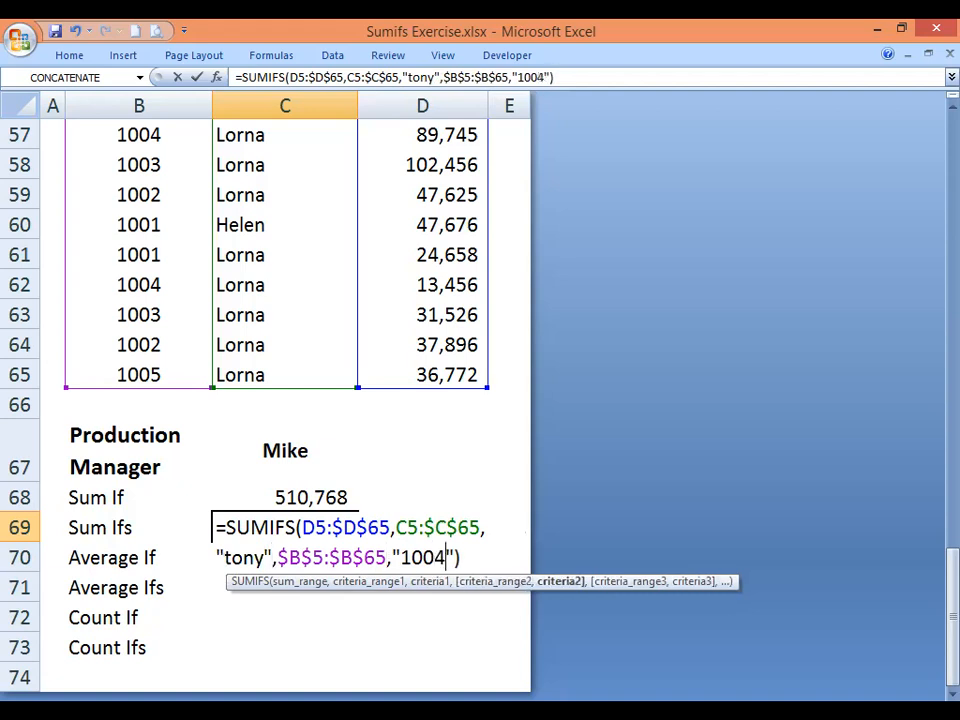
key(Return)
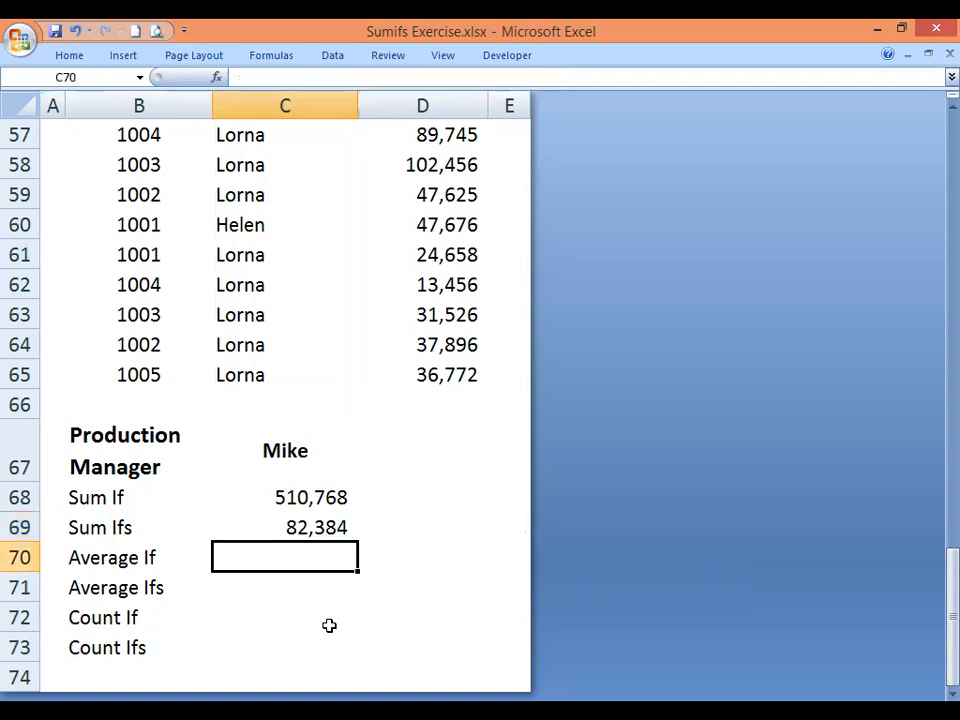
Step: Reopen C69's SUMIFS and replace its first criterion with a different production manager's name
click(309, 510)
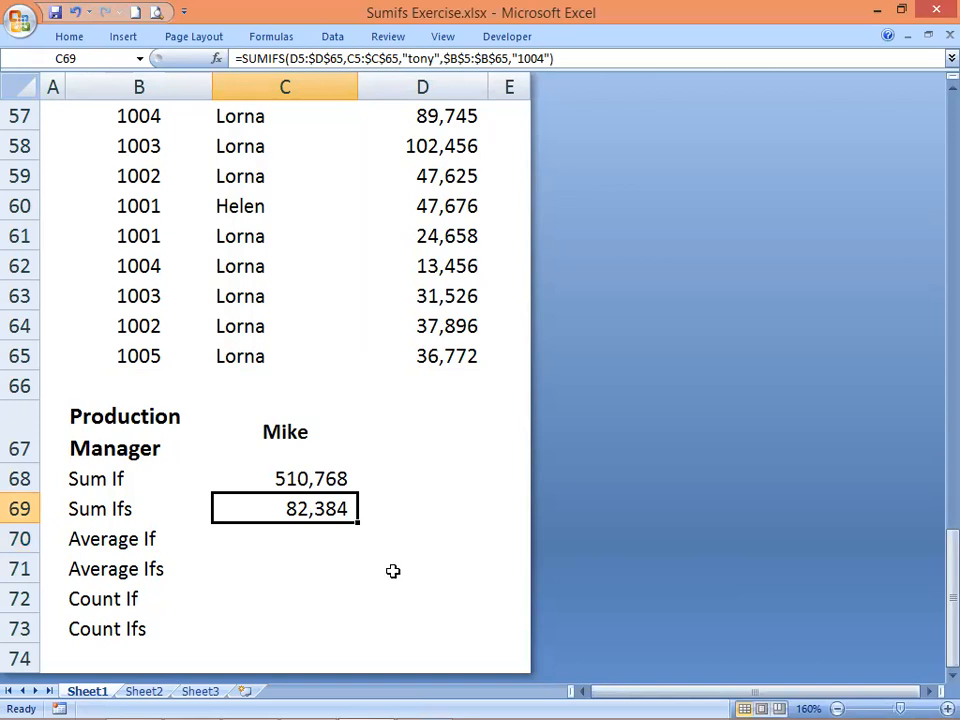
scroll(383, 591, up, 5)
scroll(345, 564, up, 1)
scroll(348, 558, down, 2)
scroll(351, 549, up, 3)
scroll(352, 543, down, 8)
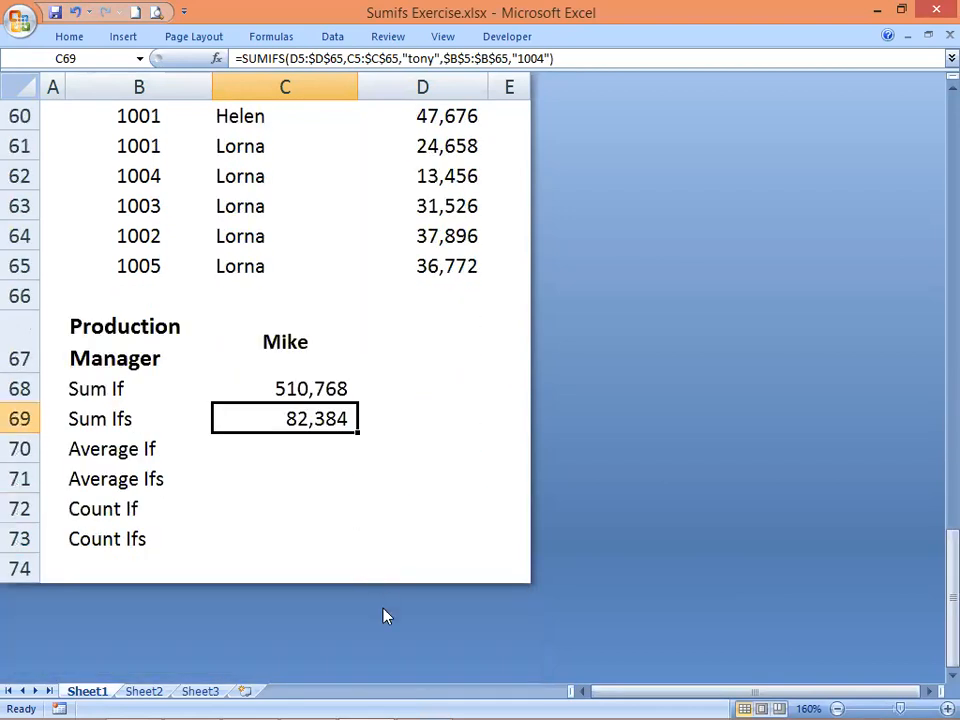
key(F2)
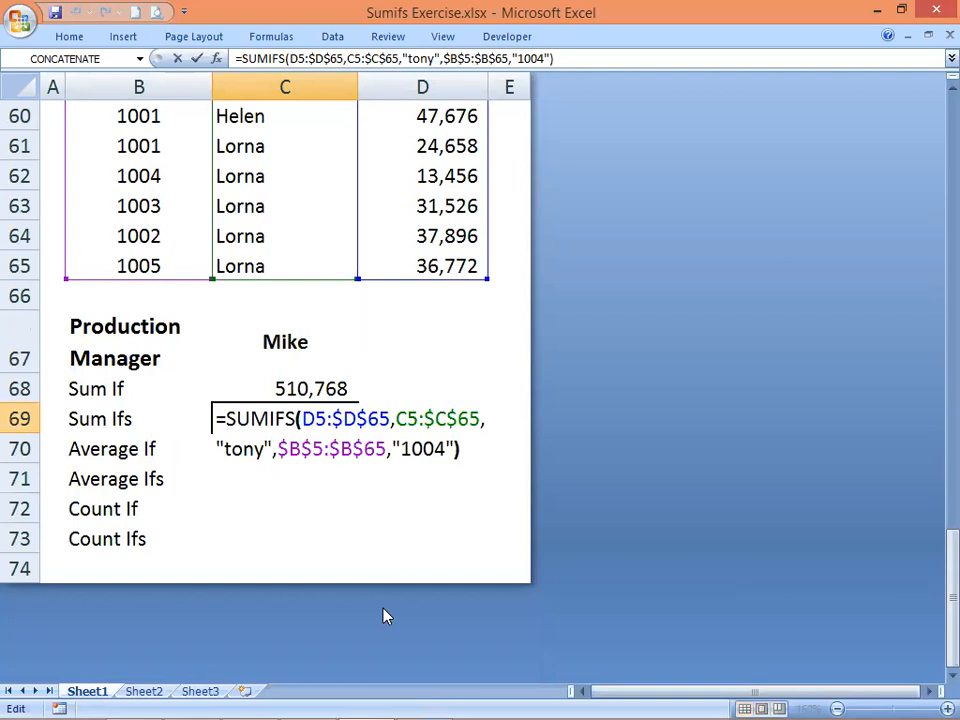
key(Left)
key(Left)
key(Left)
key(Left)
key(Left)
key(Left)
key(Left)
key(Left)
key(Left)
key(Left)
key(Left)
key(Left)
key(Left)
key(Left)
key(Left)
key(Left)
key(Left)
key(Left)
key(Left)
key(Left)
key(BackSpace)
key(BackSpace)
key(BackSpace)
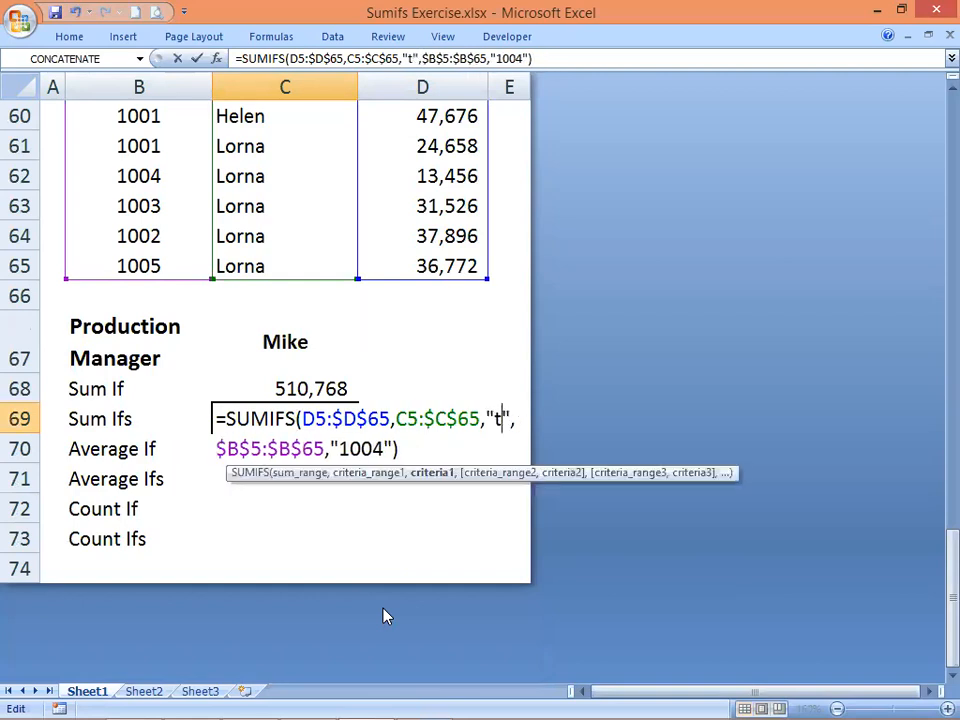
key(BackSpace)
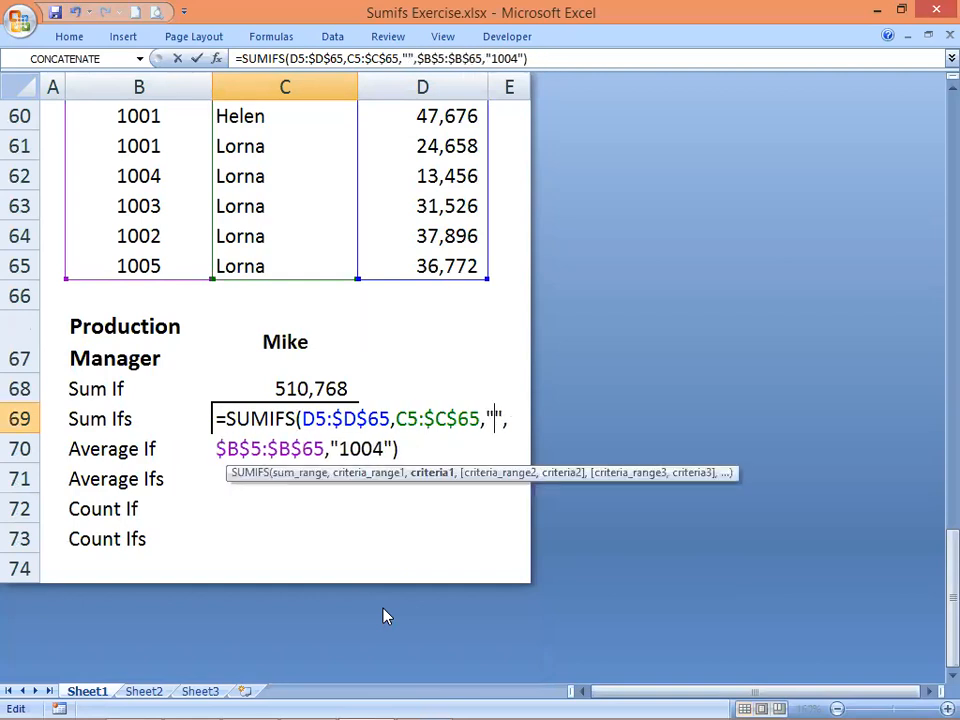
text(a)
text(lla)
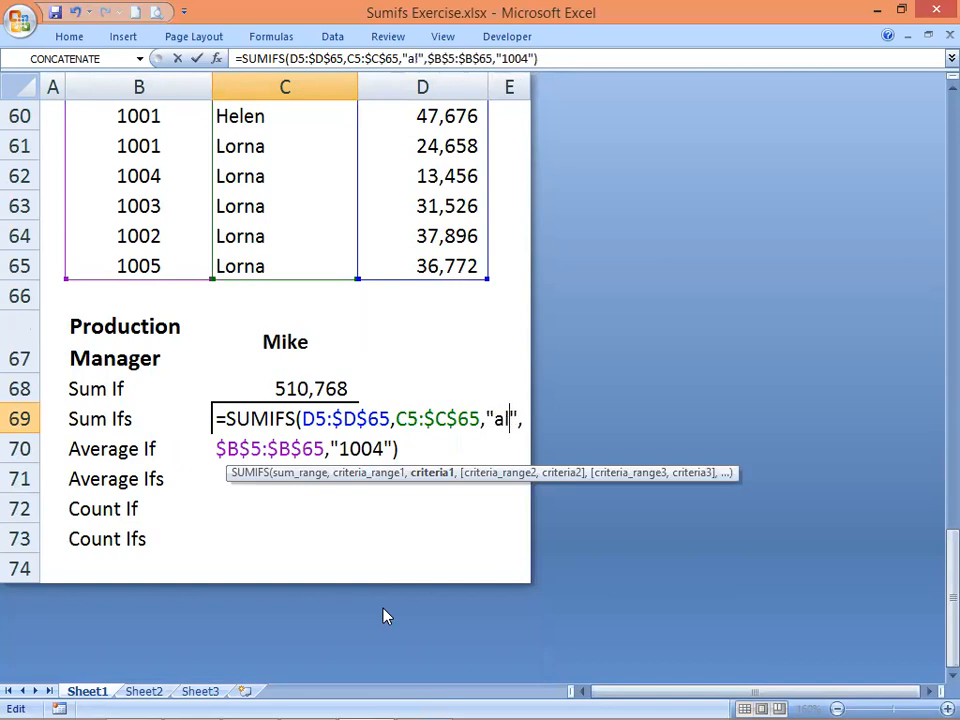
text(n)
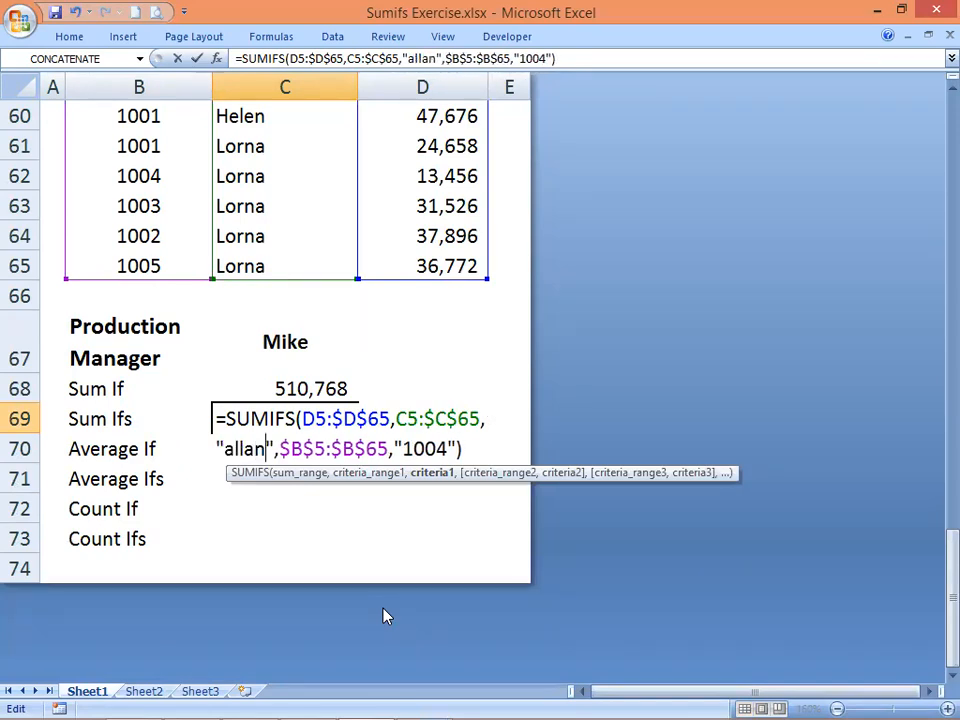
Step: Set the second criterion in C69's SUMIFS to production code "1005" and apply the formula
key(End)
key(Left)
key(Left)
key(BackSpace)
text(5)
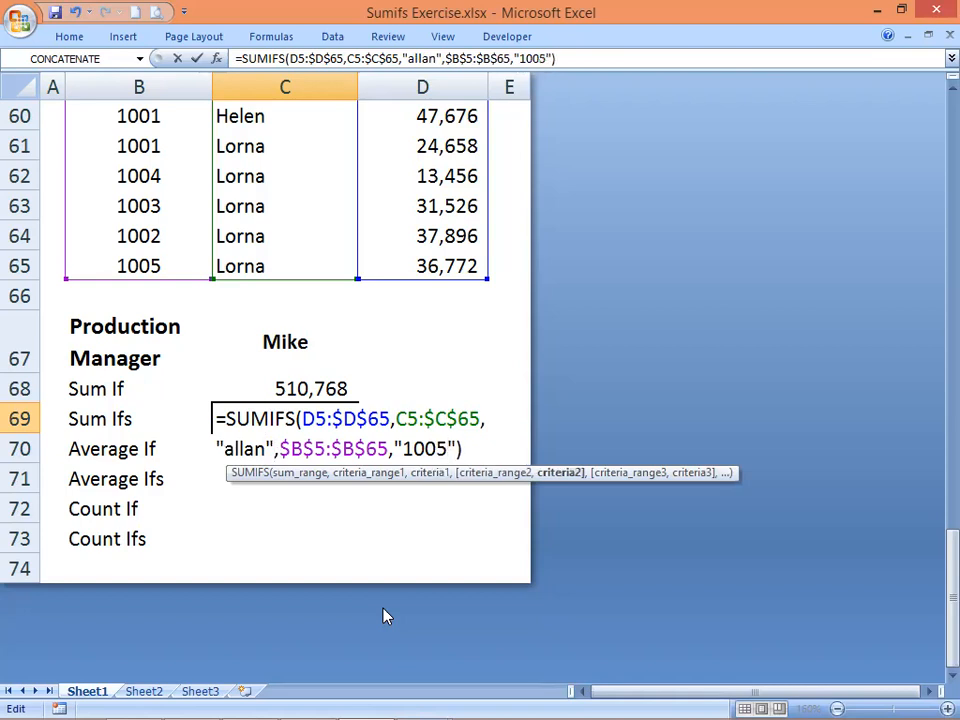
key(Return)
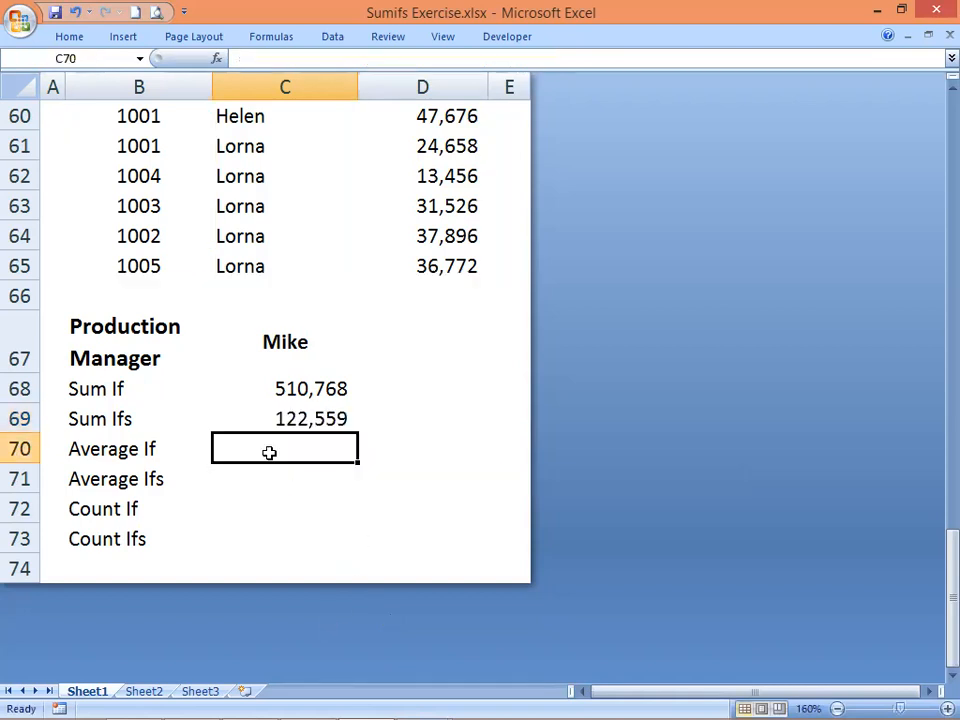
Step: Change the production code criterion in C69's SUMIFS to "1001" and apply the formula
click(297, 420)
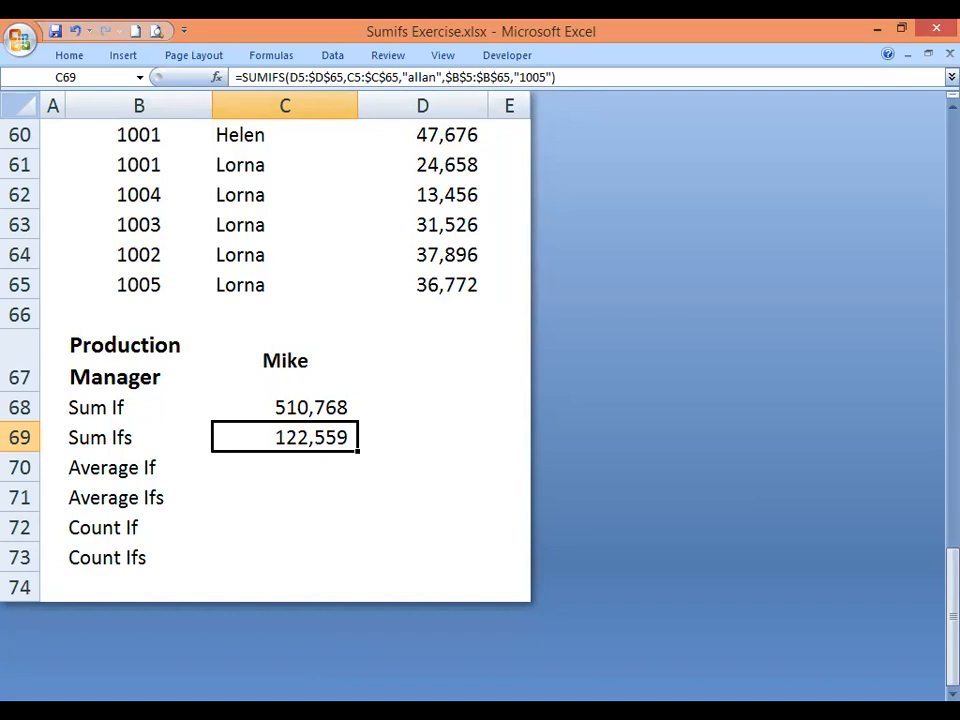
key(F2)
key(BackSpace)
text(1)
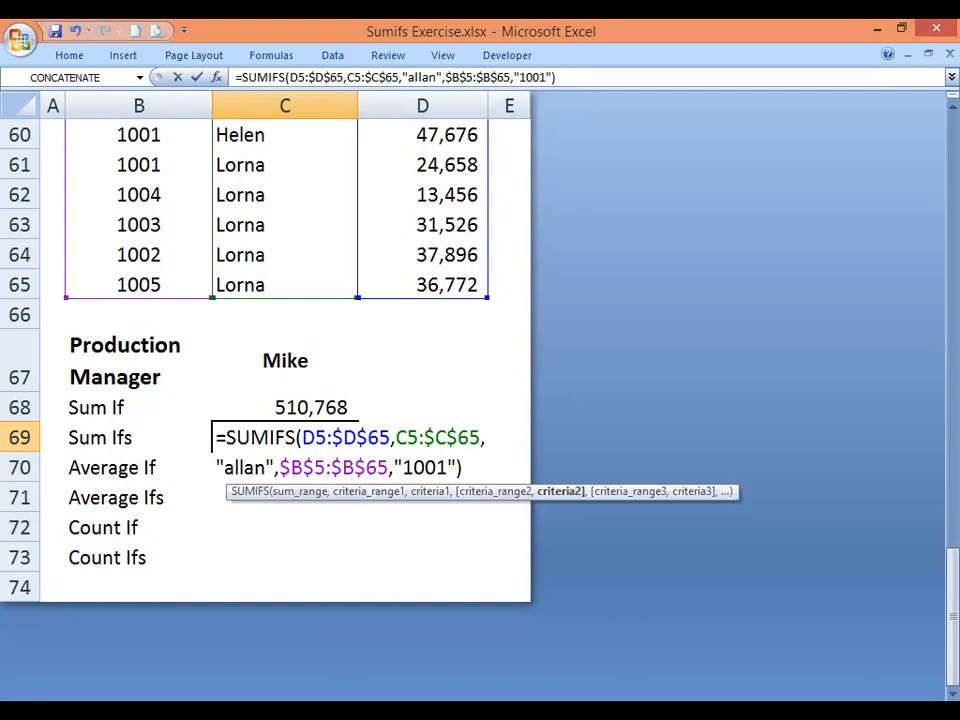
key(Return)
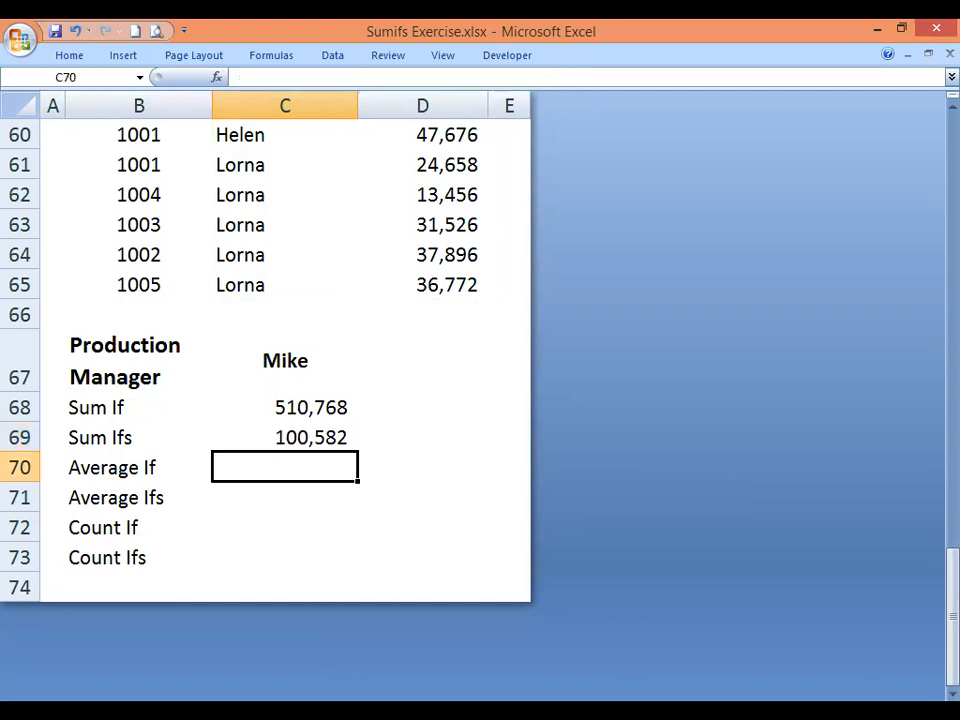
Step: Change the production code criterion in C69's SUMIFS to "1002" and apply the formula
click(336, 446)
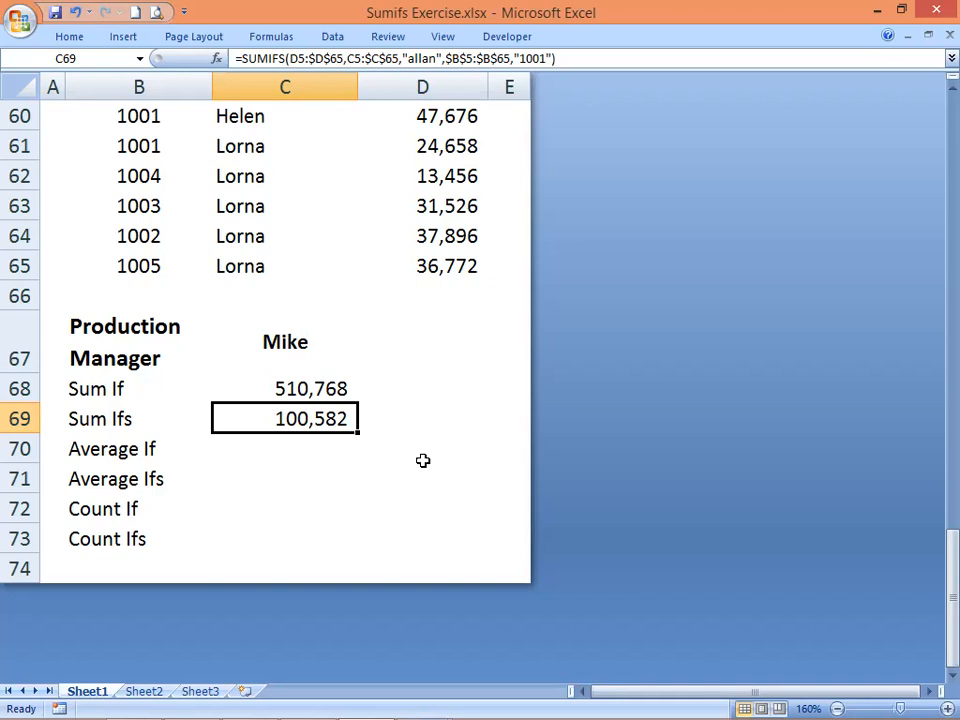
key(F2)
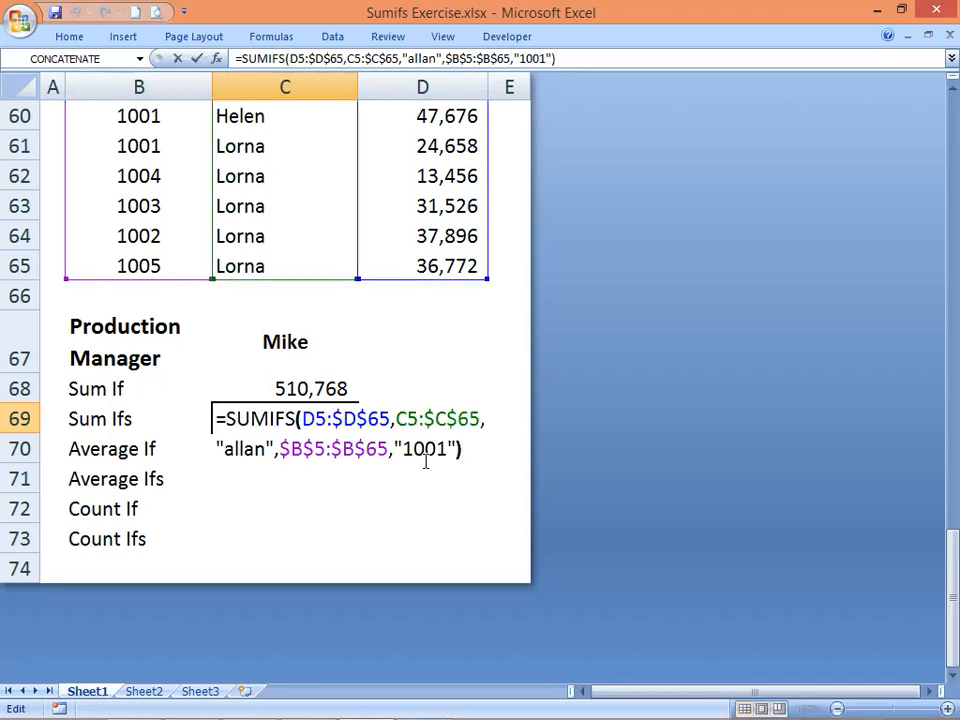
key(Left)
key(Left)
key(BackSpace)
text(2)
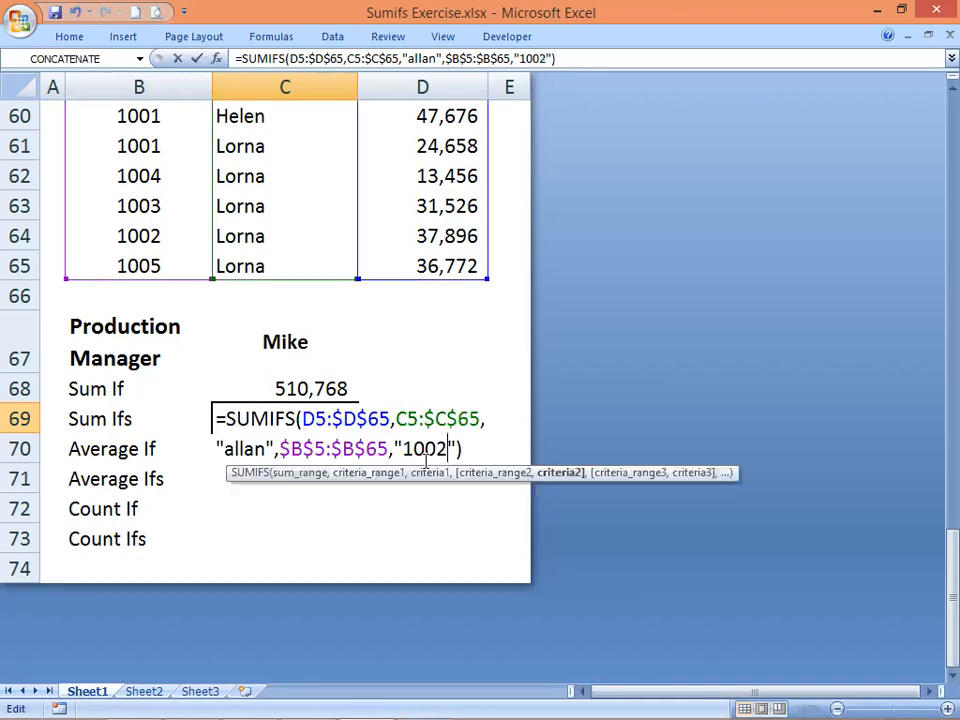
key(Return)
key(Up)
key(Left)
key(Right)
Step: Begin an AVERAGEIF formula in C70 with C5:$D$65 as its range argument, followed by a comma
key(Down)
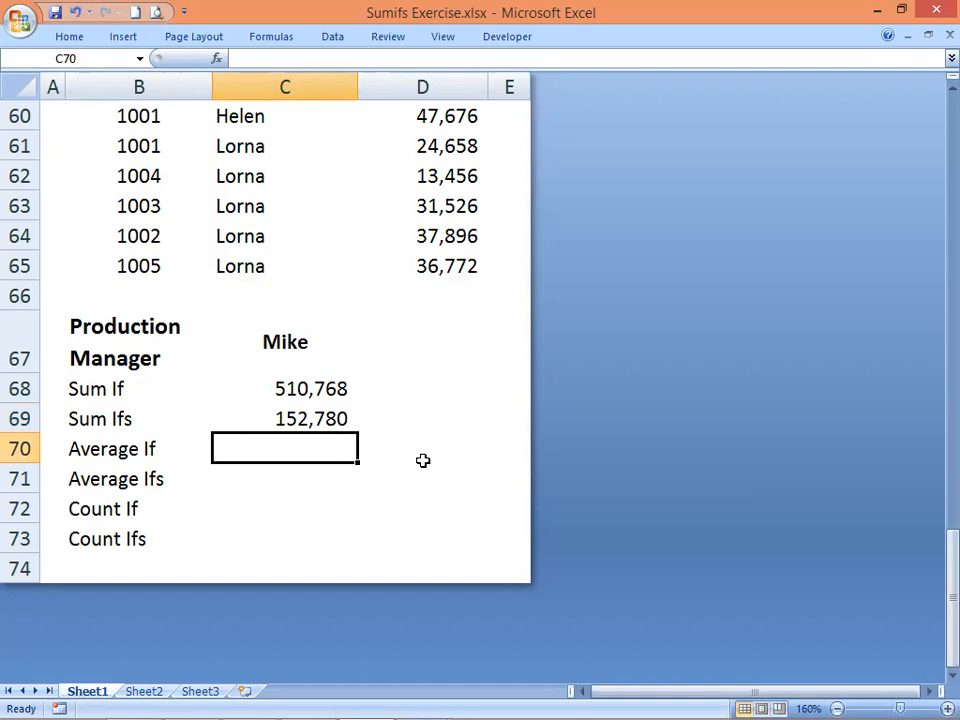
text(=)
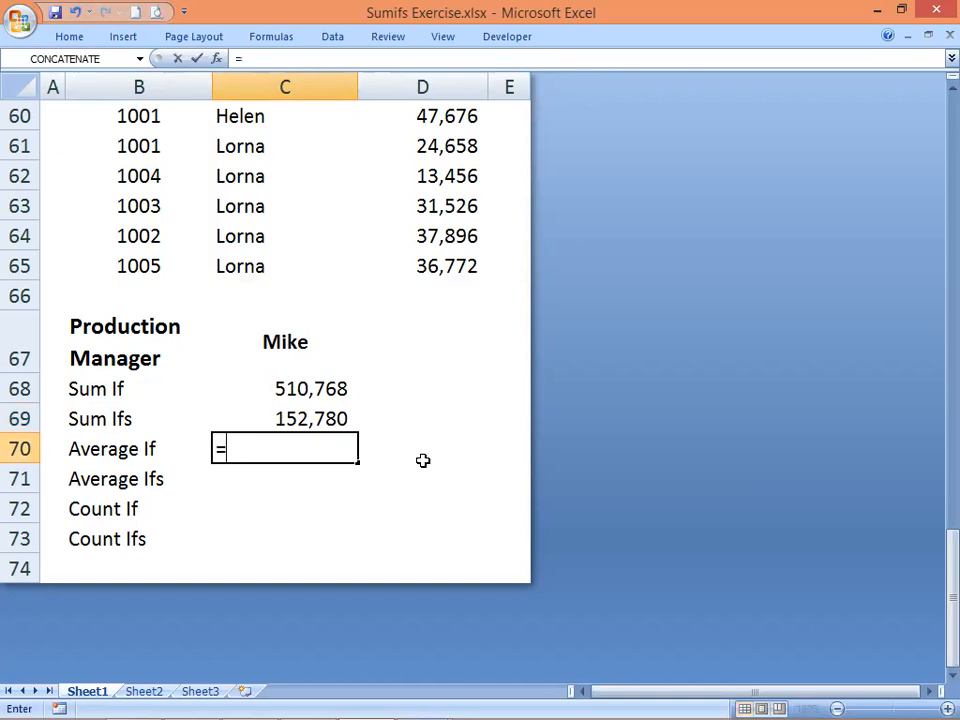
text(average)
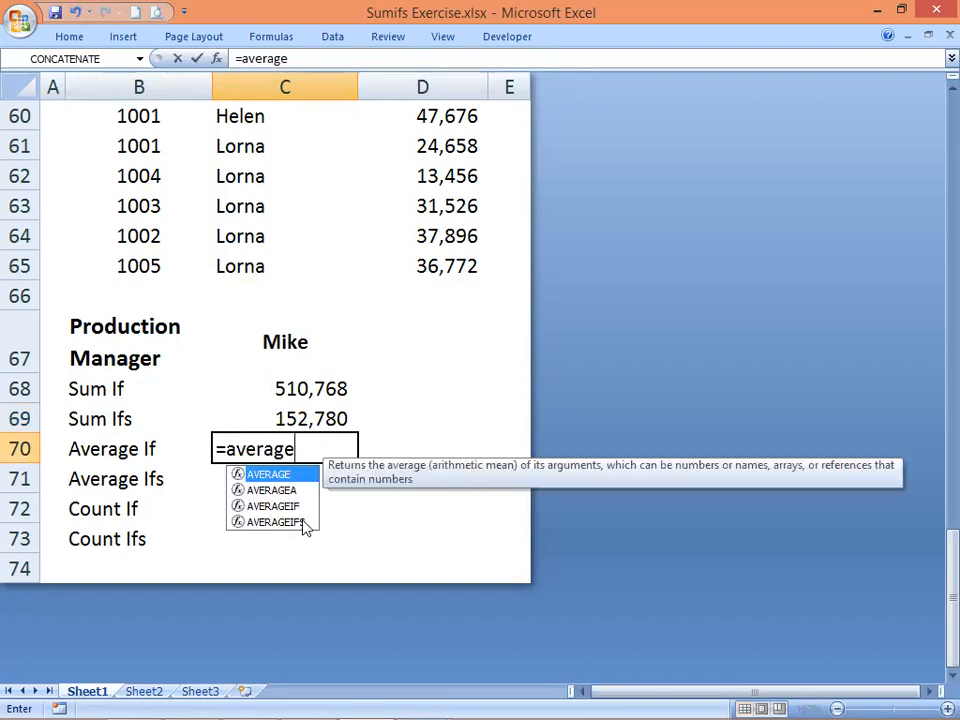
click(272, 506)
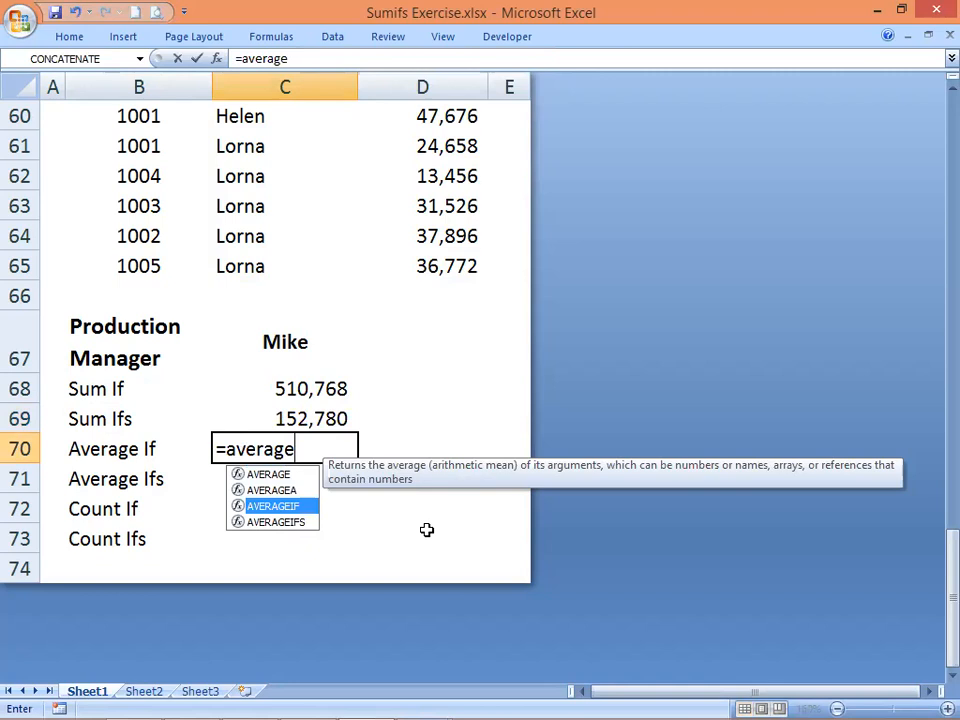
key(Tab)
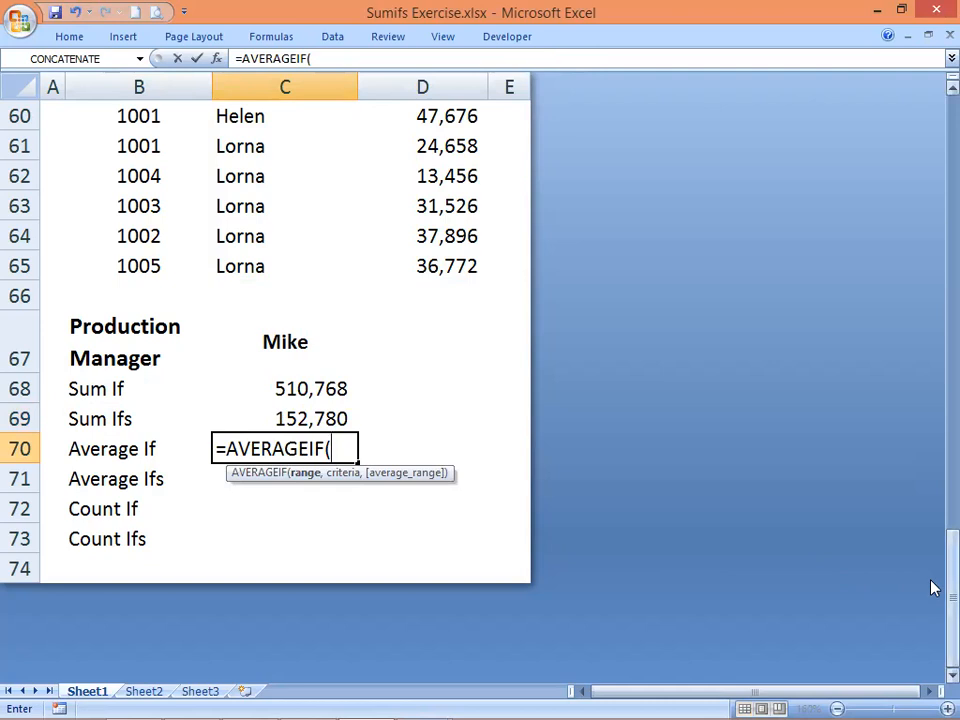
scroll(930, 588, up, 1)
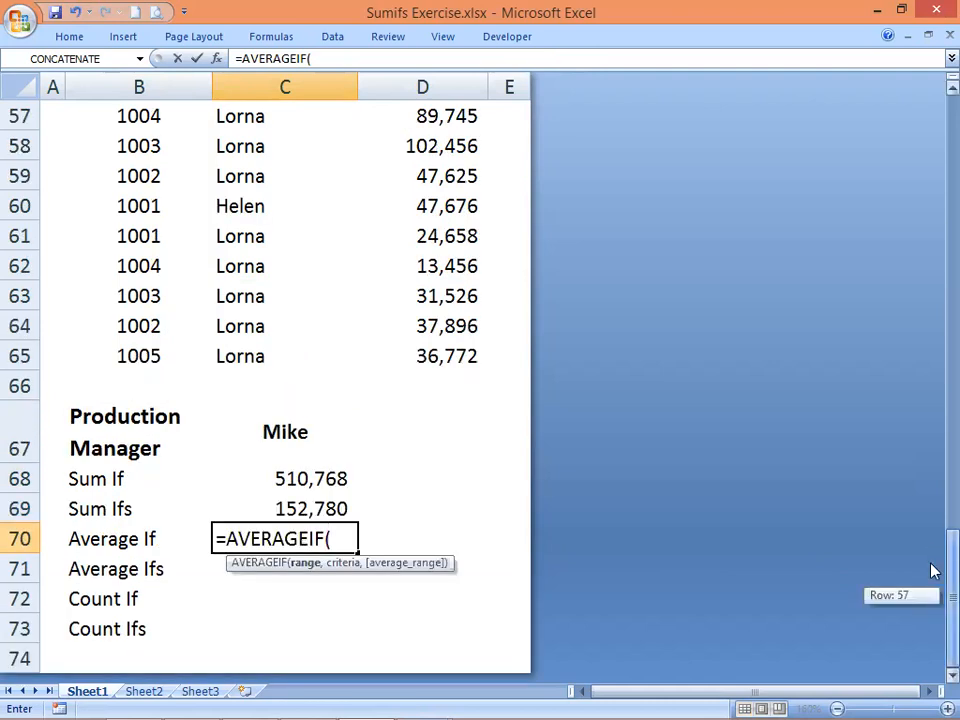
scroll(930, 590, up, 1)
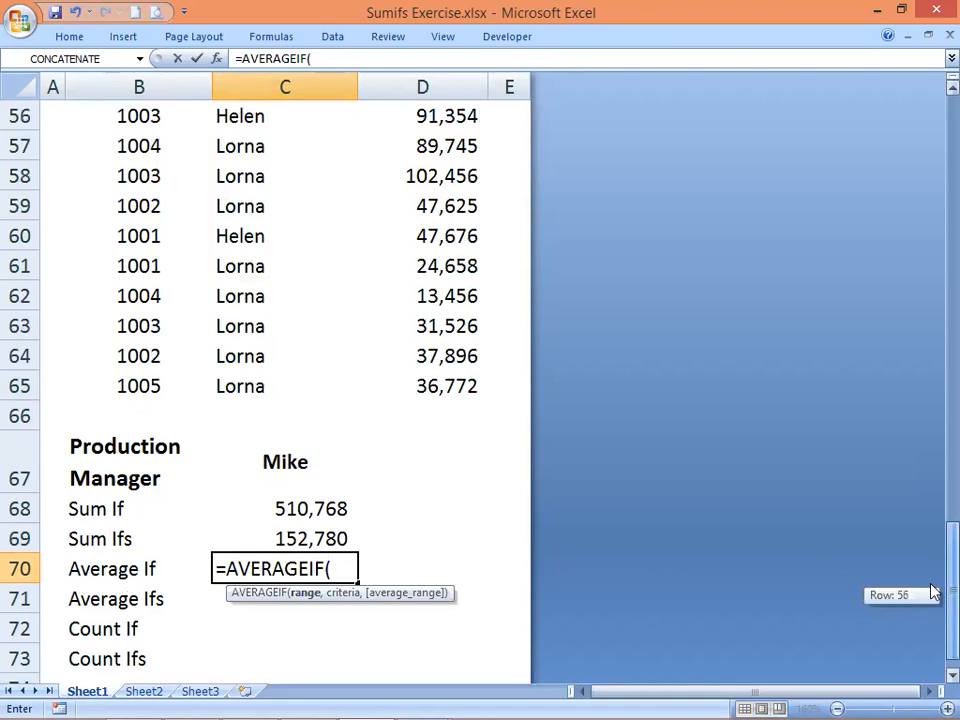
mouse_move(930, 590)
mouse_down()
mouse_move(932, 390)
mouse_move(932, 566)
mouse_up()
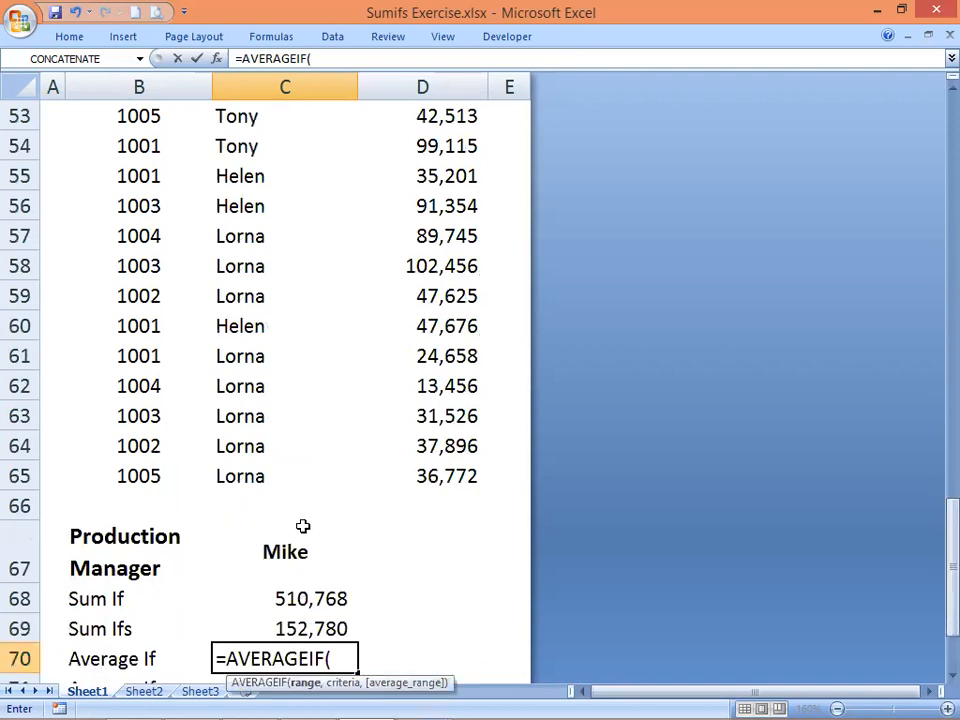
drag(231, 475, 471, 474)
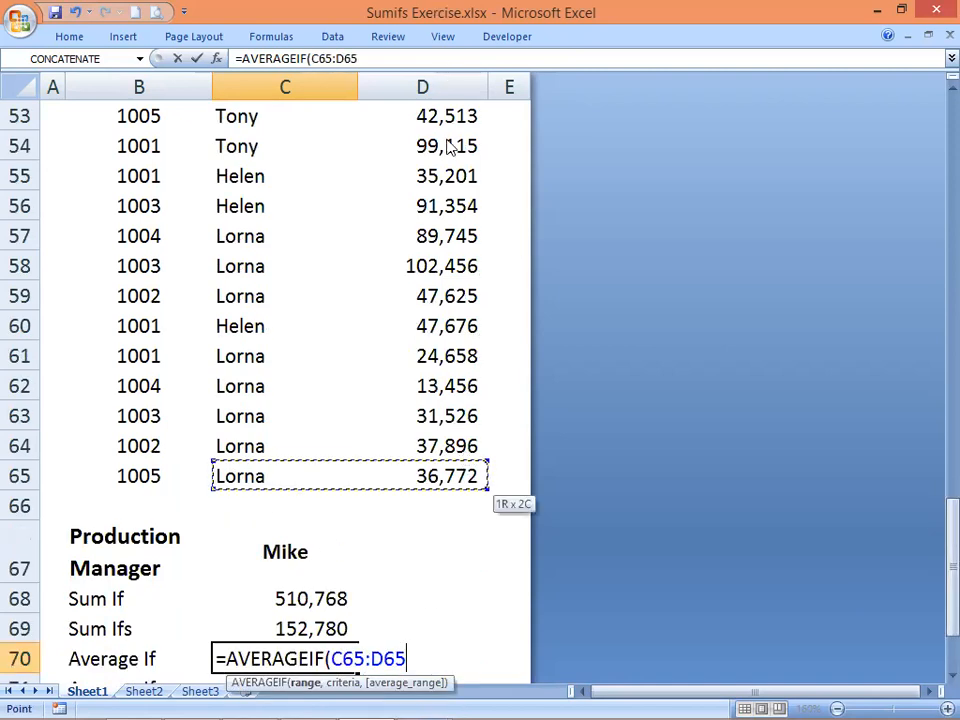
key(ctrl+shift+Up)
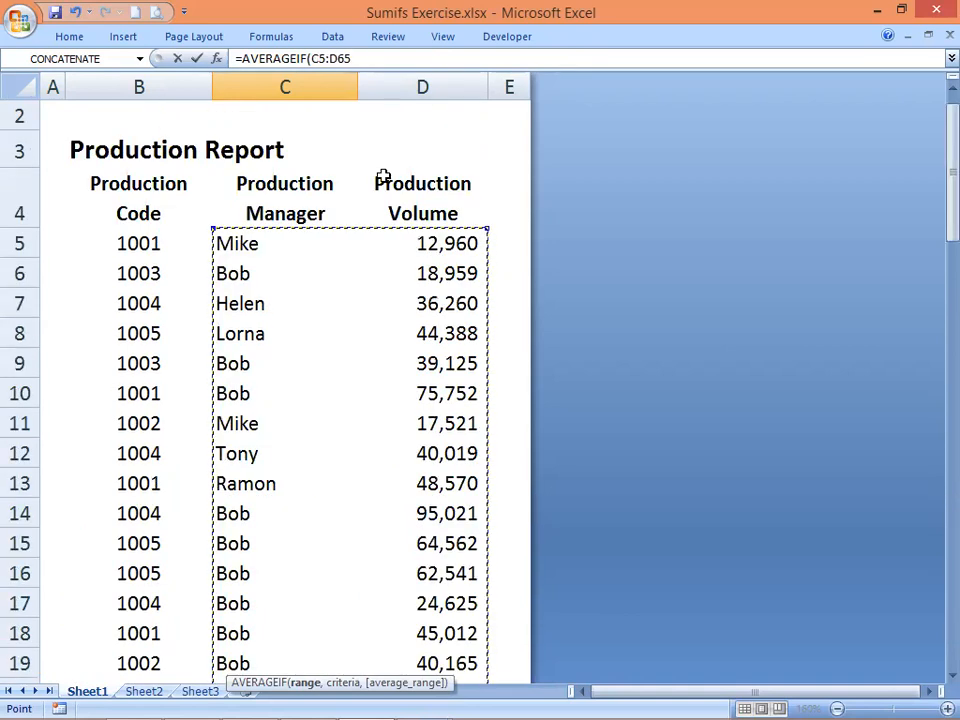
key(F4)
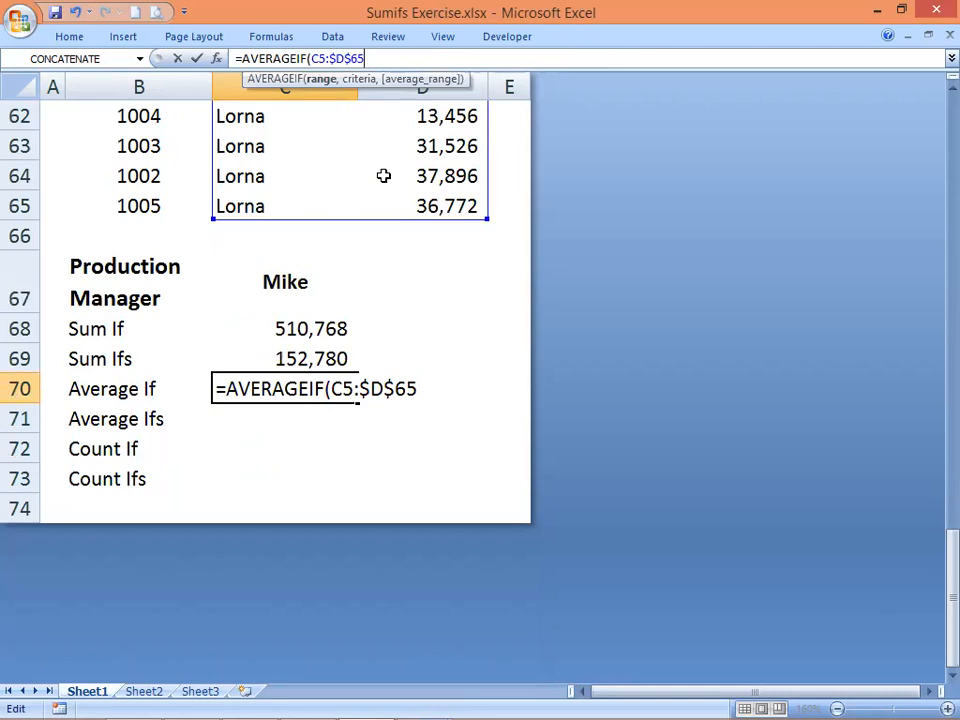
text(,)
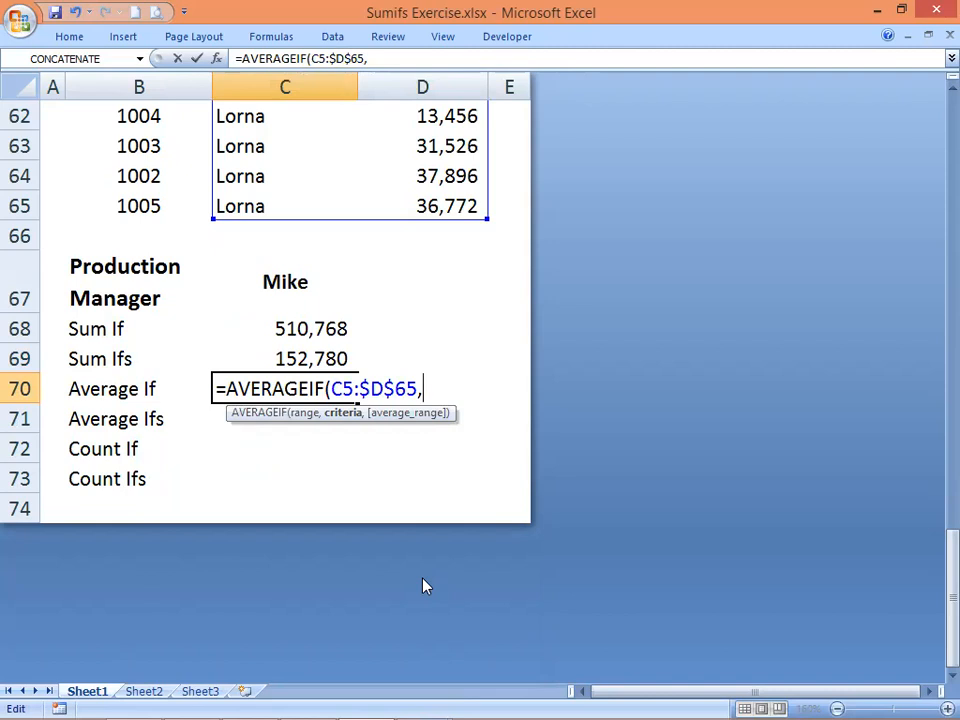
Step: Complete C70's AVERAGEIF with the manager's name from C67 as quoted text criterion and D5:$D$65 as average range, and apply the formula
text("mike)
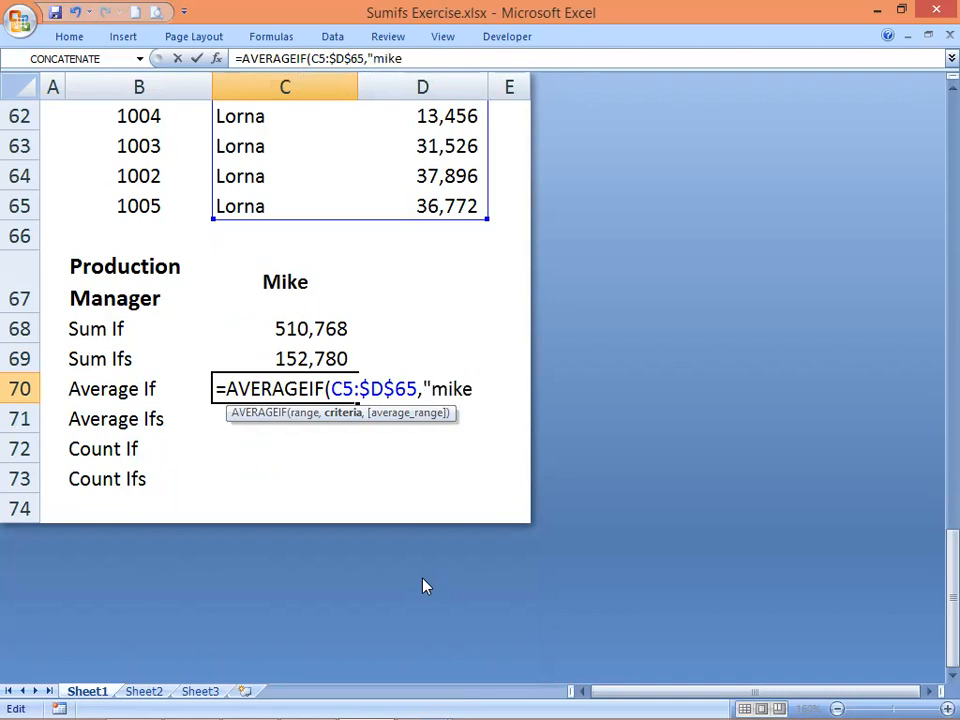
text(",)
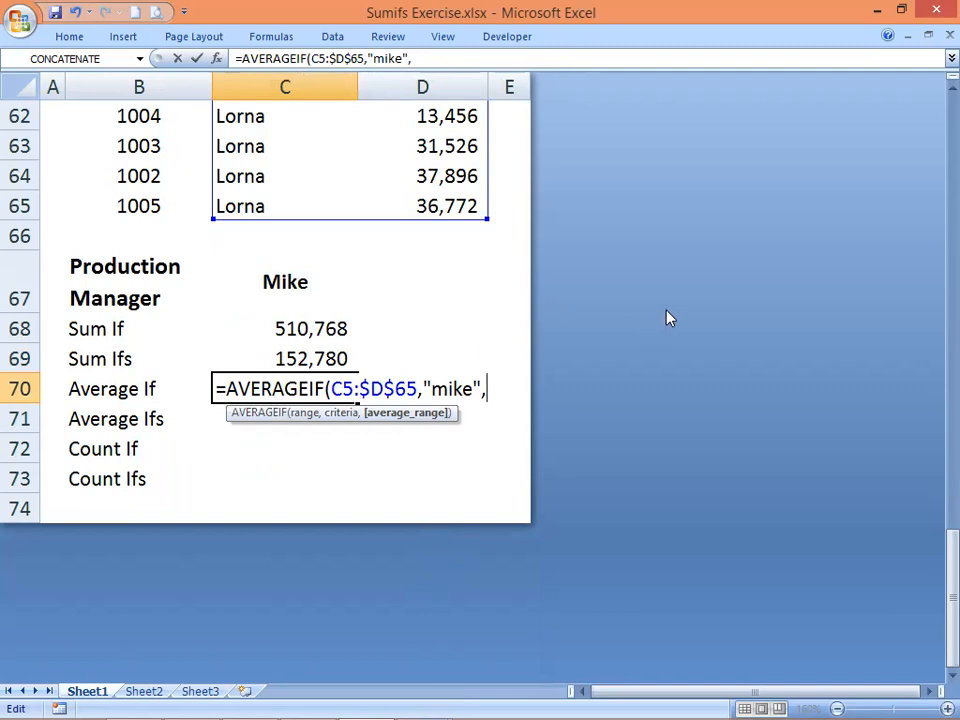
drag(452, 210, 458, 158)
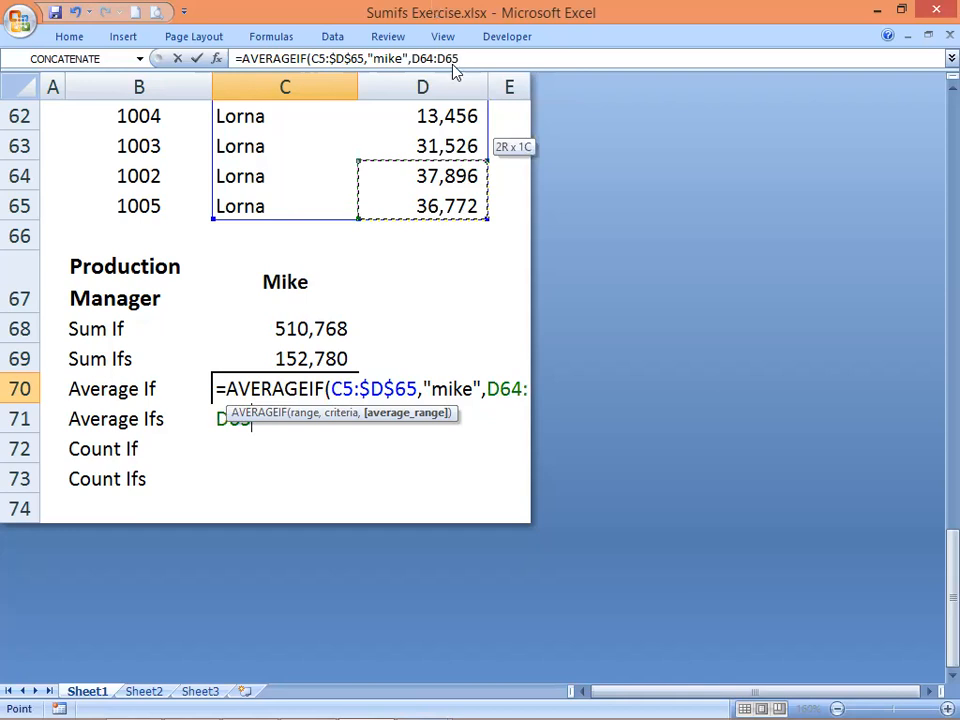
key(ctrl+shift+Up)
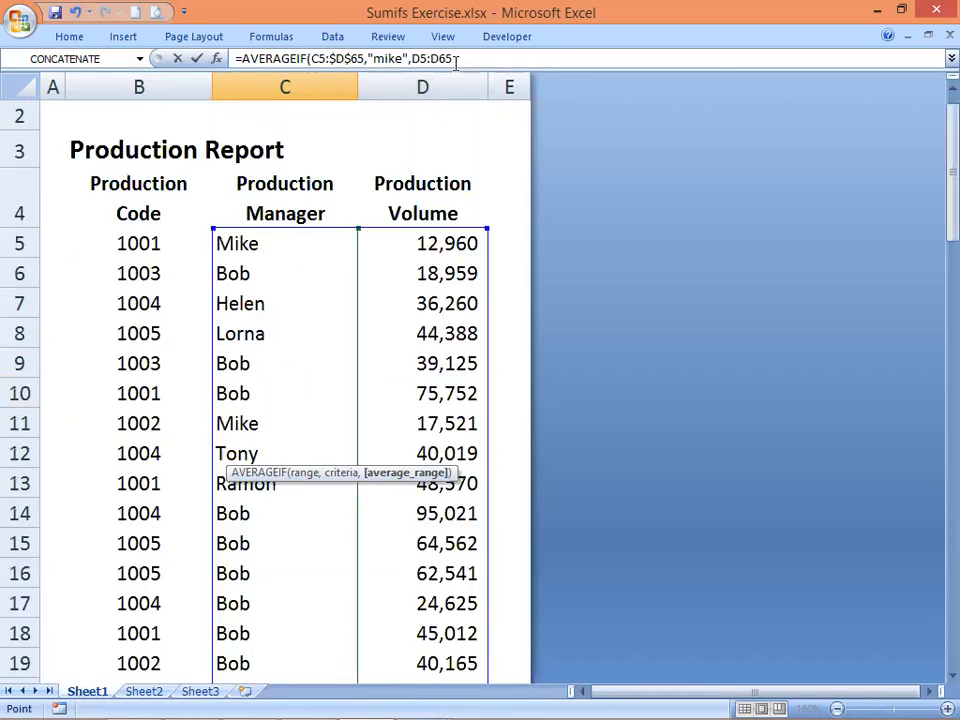
key(F2)
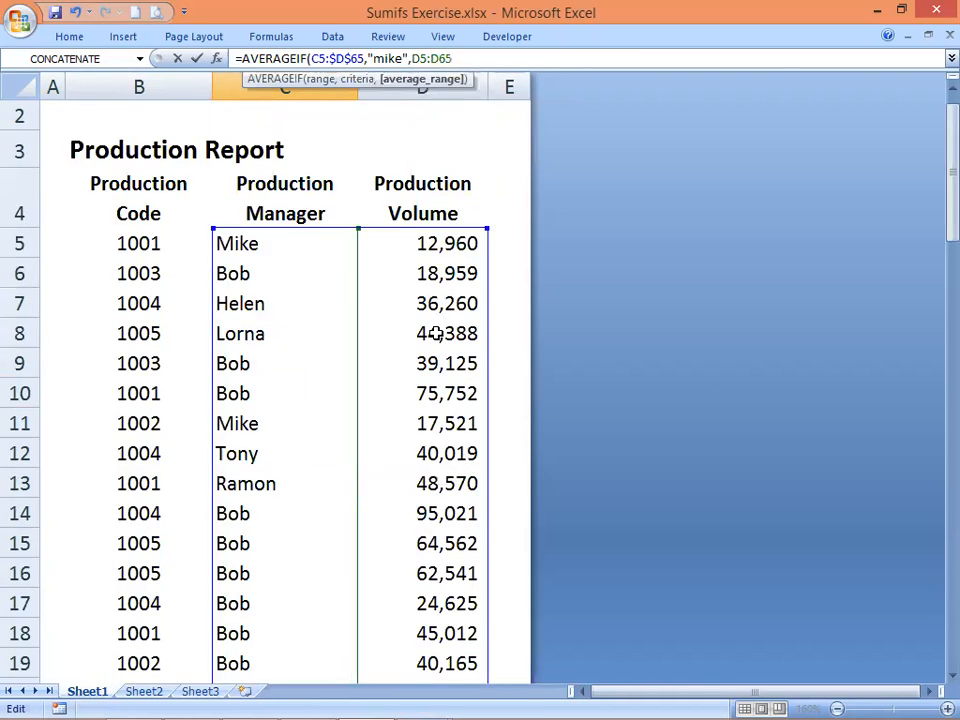
key(F4)
click(280, 419)
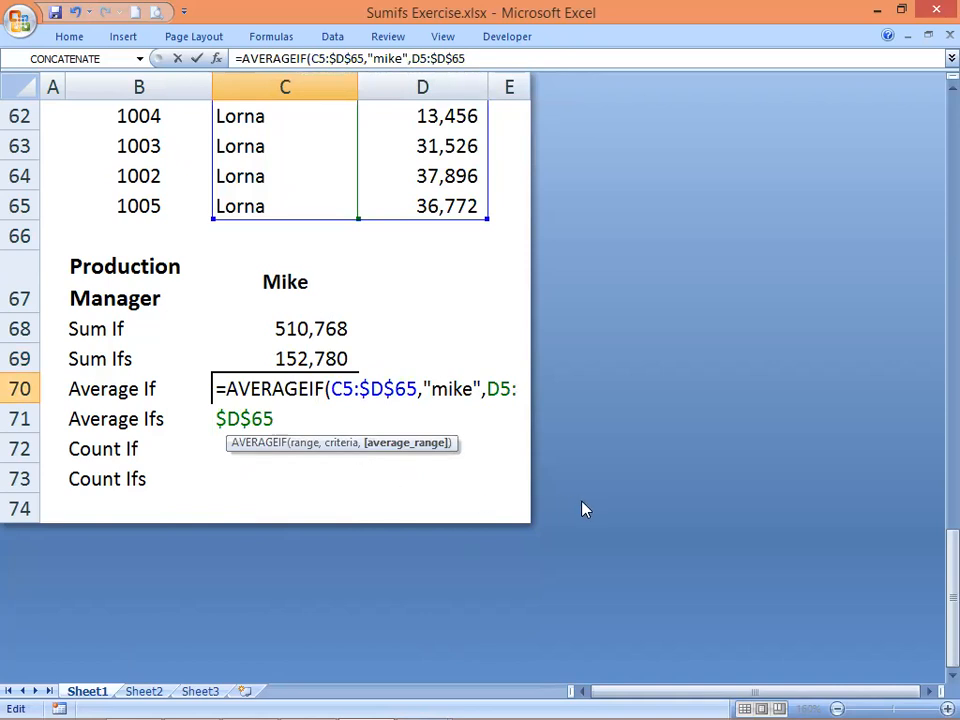
text())
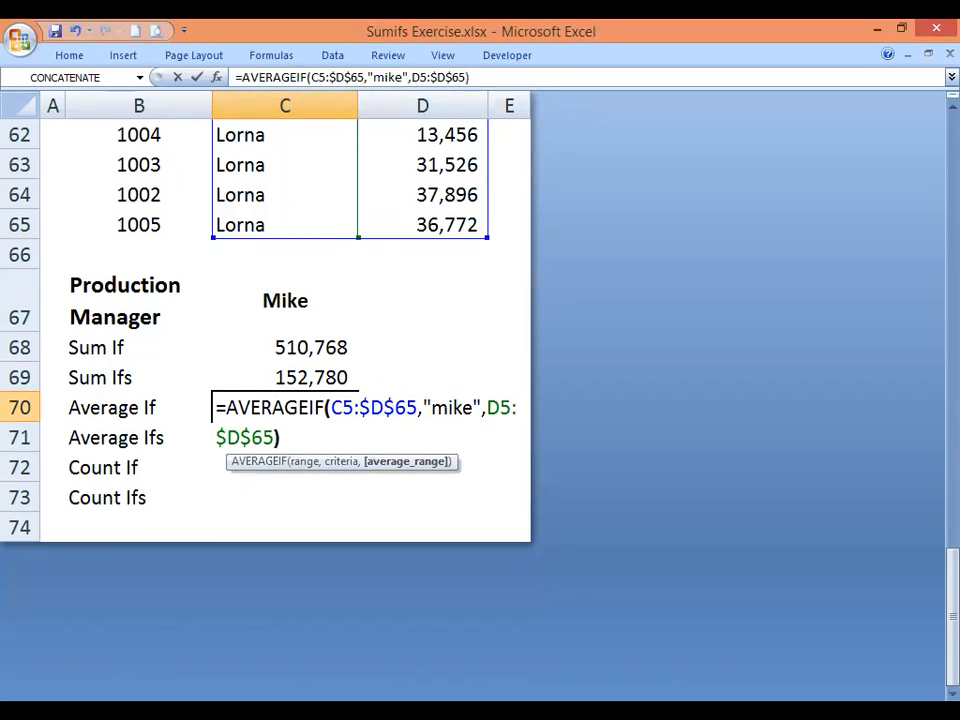
key(Return)
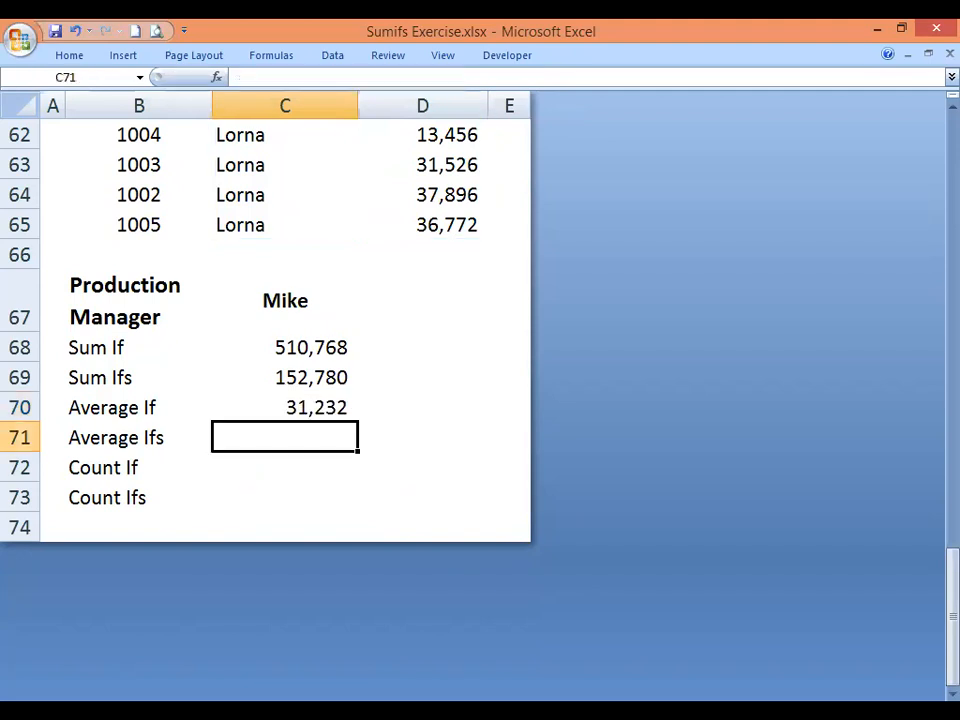
click(305, 404)
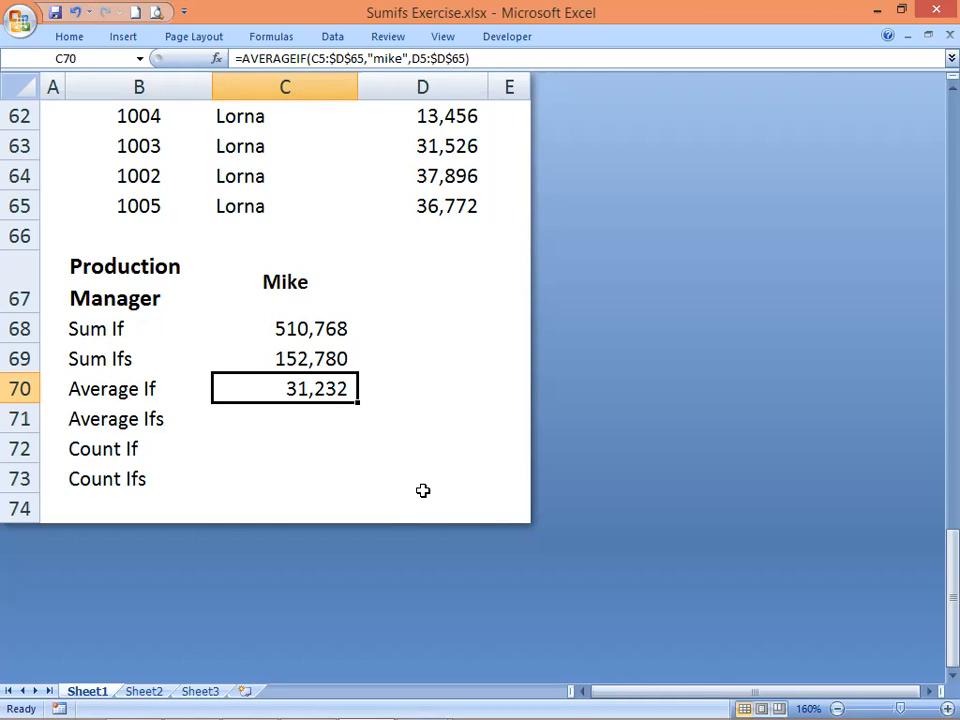
Step: Begin an AVERAGEIFS formula in C71 with the absolute range $D$5:$D$65 as its average range, followed by a comma
click(299, 413)
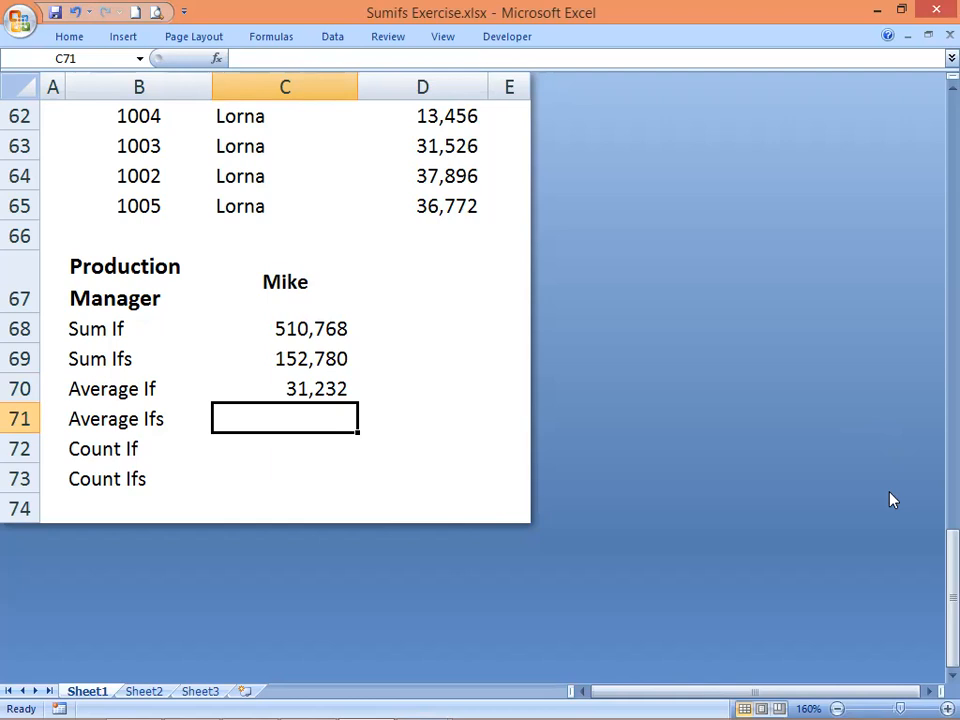
text(=)
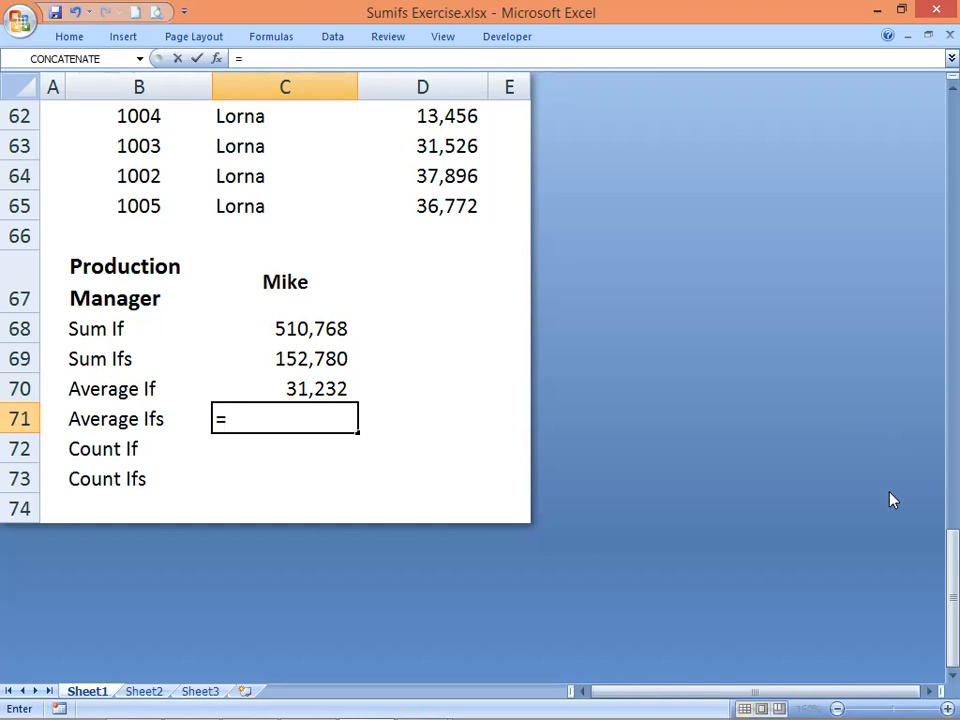
text(avera)
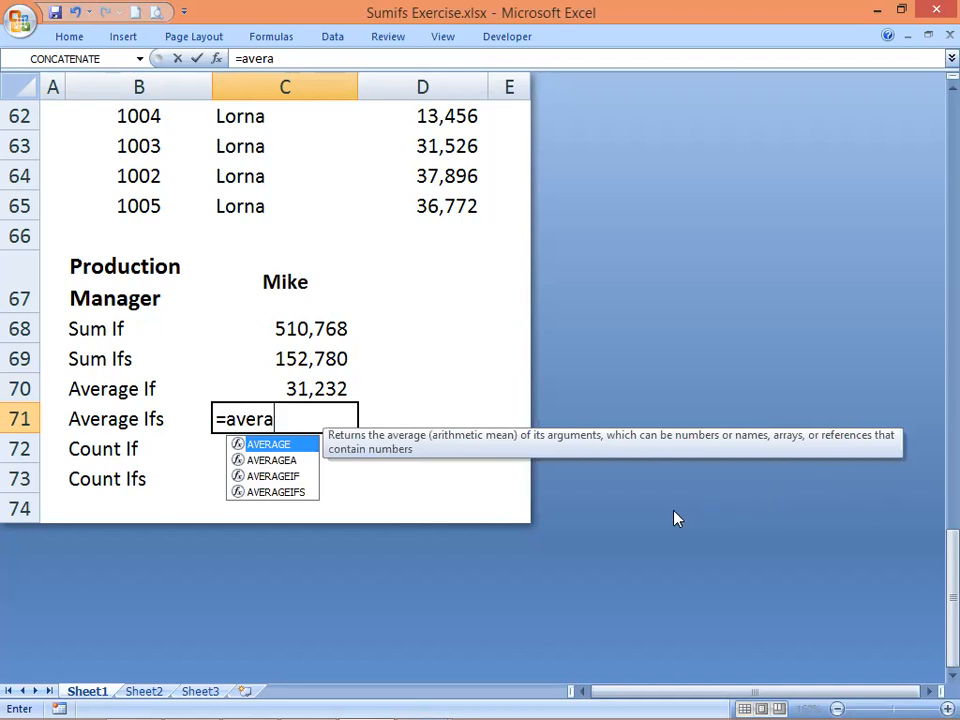
click(297, 493)
key(Tab)
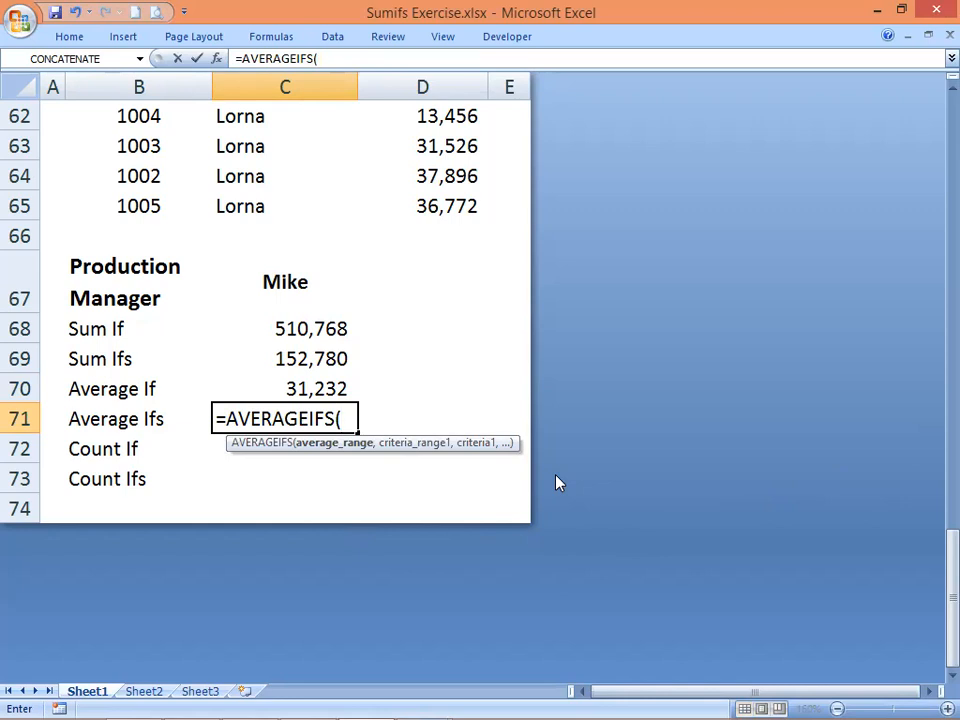
drag(453, 209, 444, 11)
drag(425, 187, 424, 239)
key(F4)
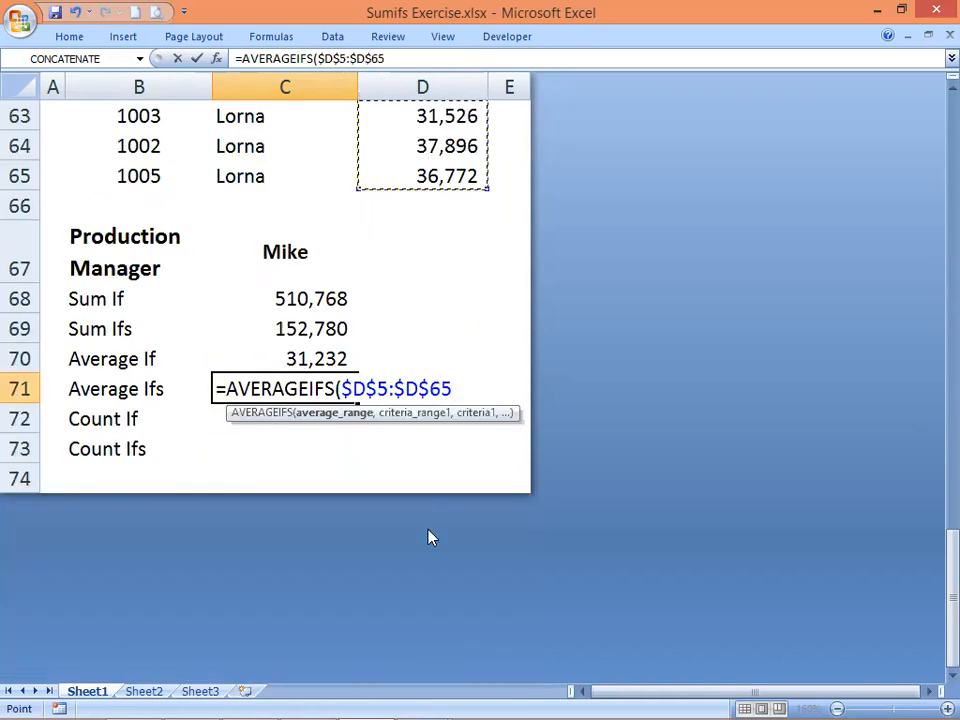
text(,)
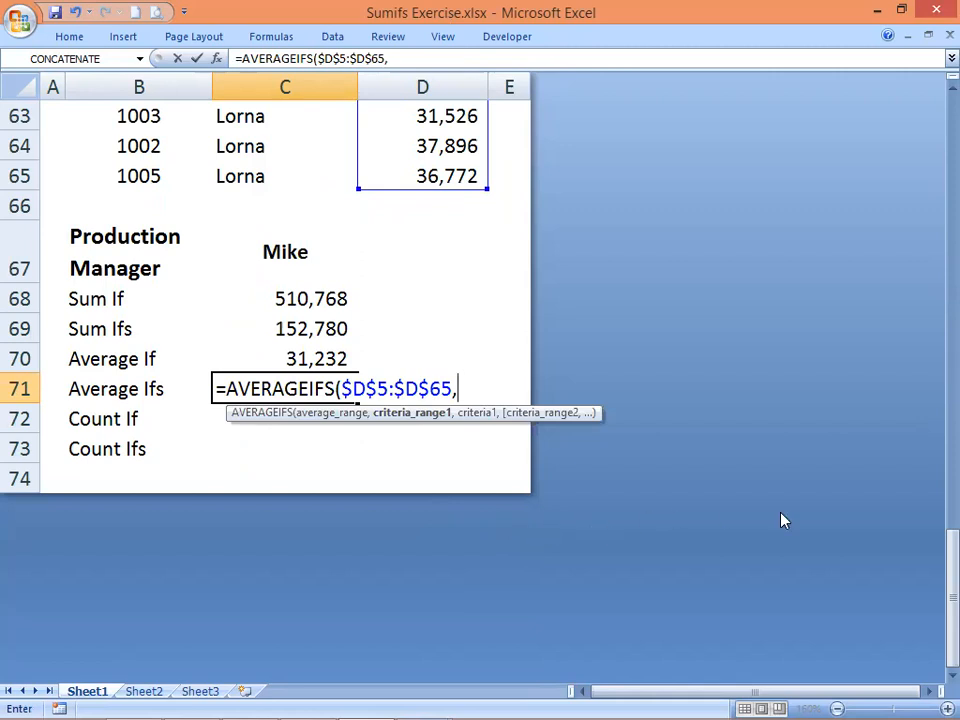
Step: Add $C$5:$C$65 as the first criteria range in C71's AVERAGEIFS, with the manager's name from C67 as its quoted criterion
drag(934, 594, 934, 598)
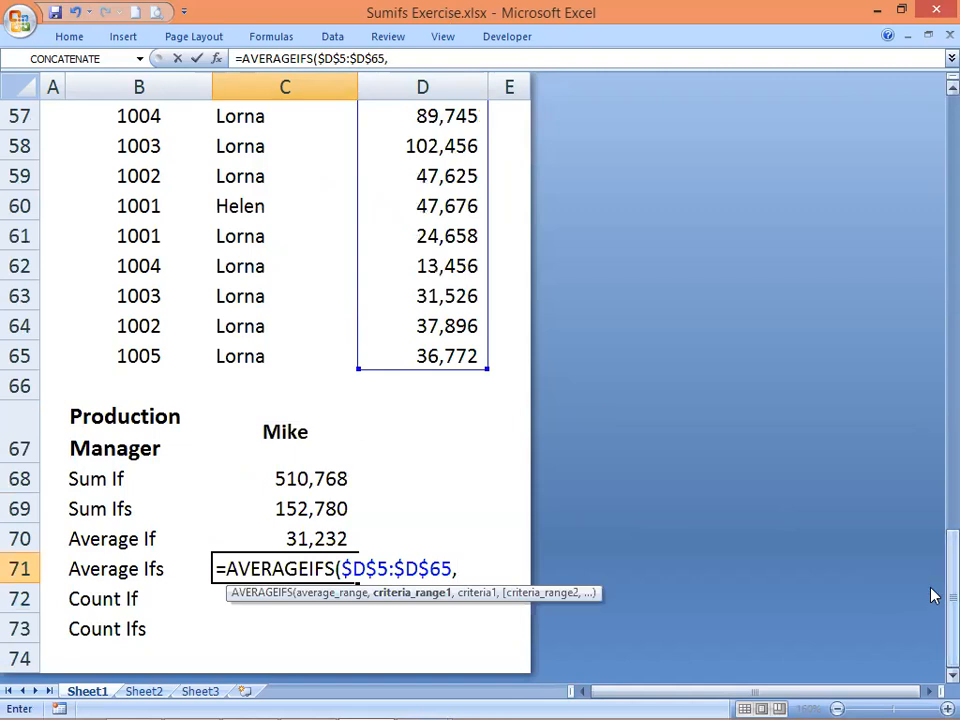
drag(220, 348, 231, 290)
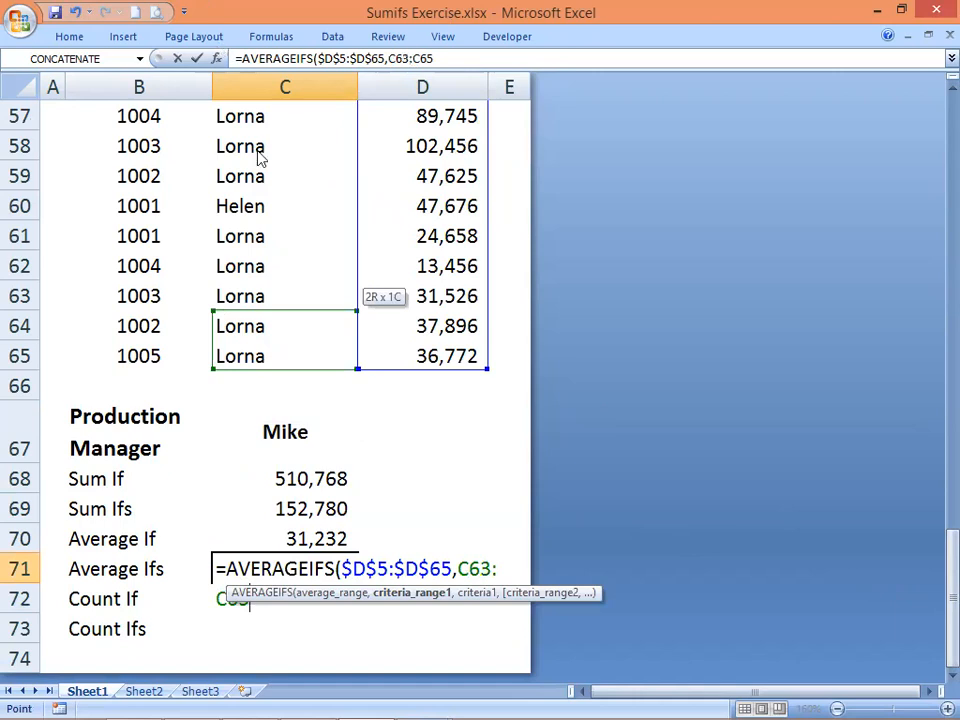
key(ctrl+shift+Up)
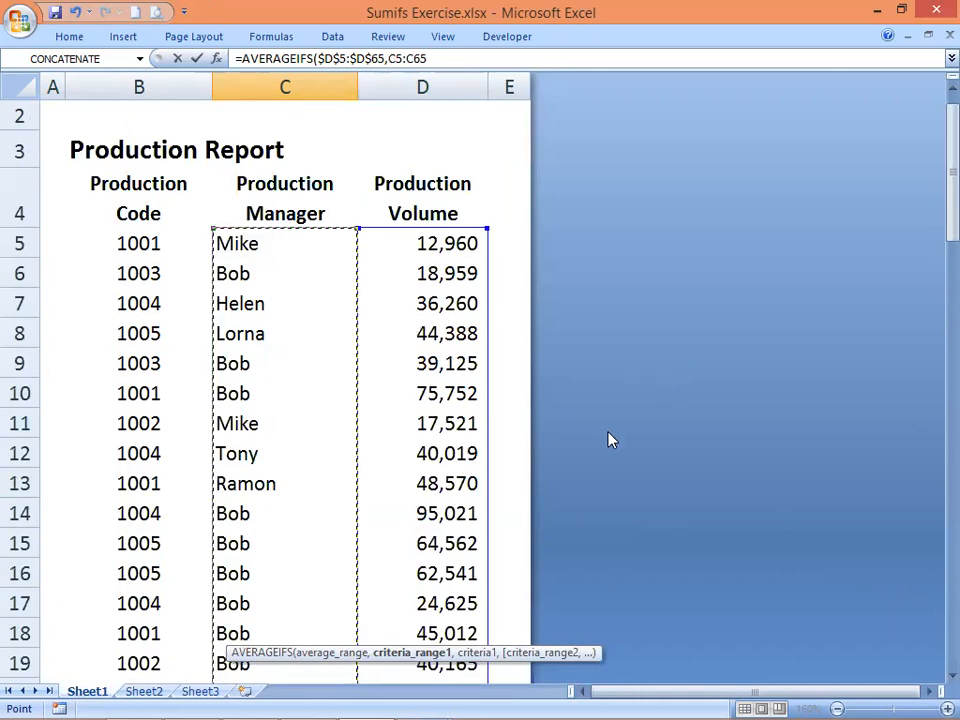
key(F4)
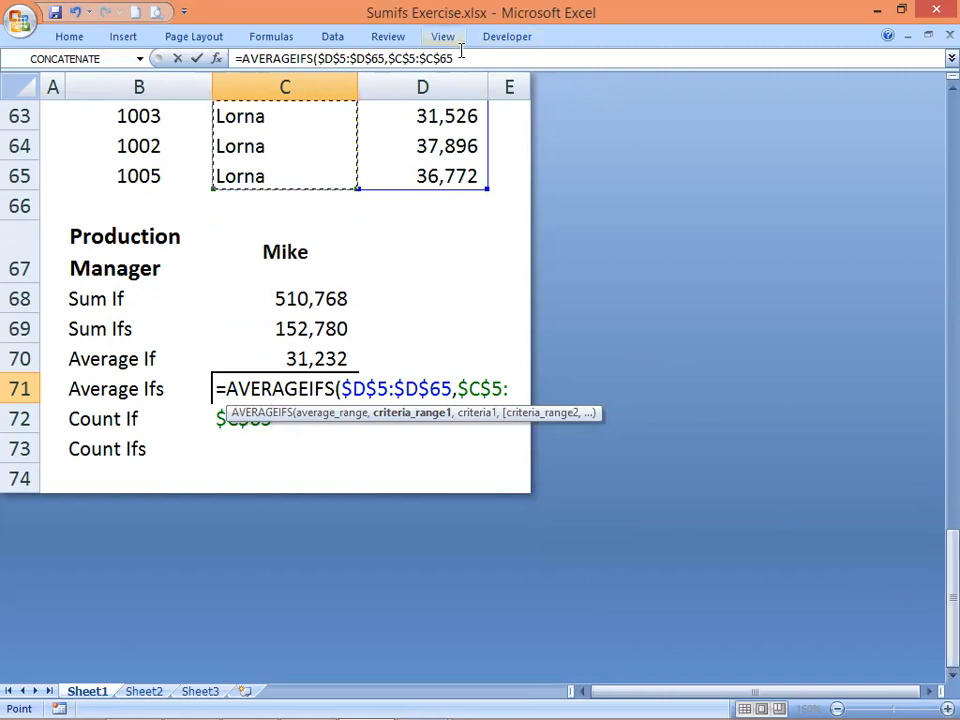
click(507, 60)
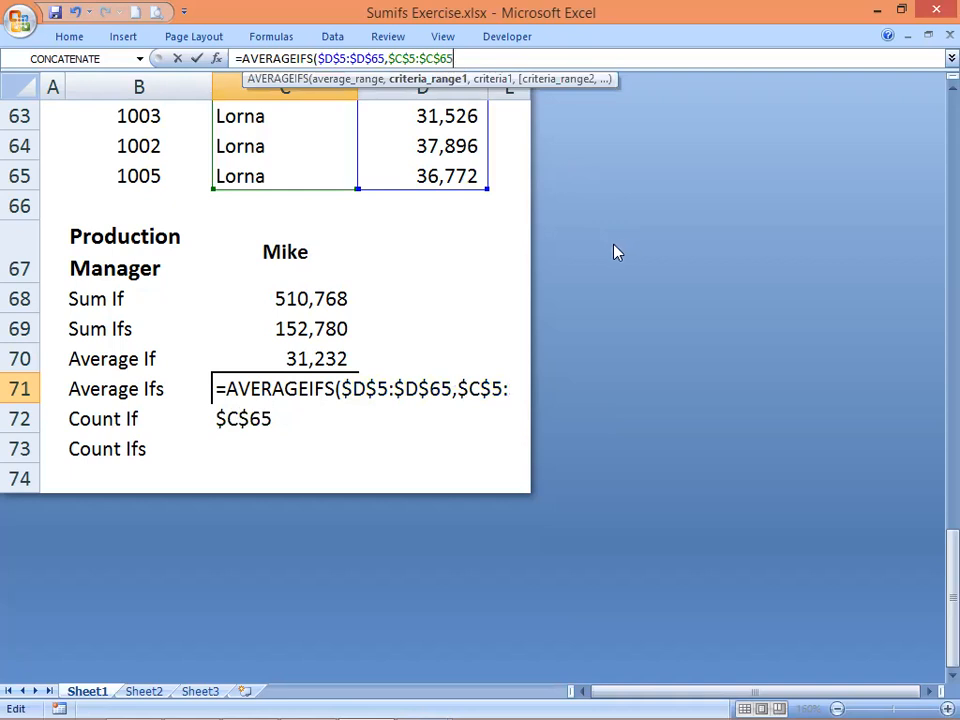
click(309, 420)
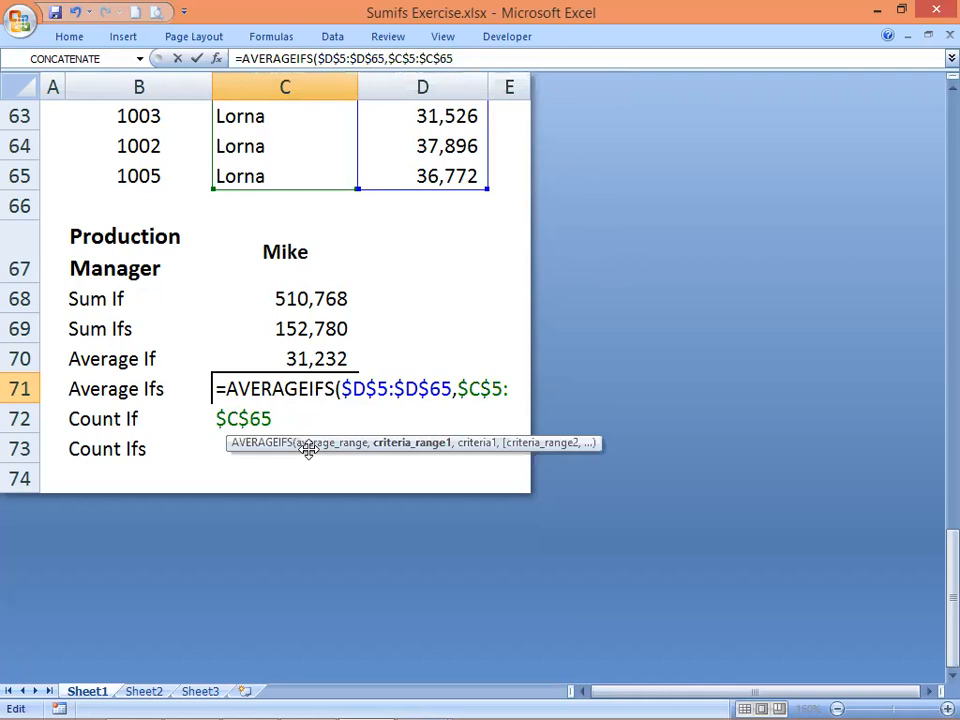
text(,)
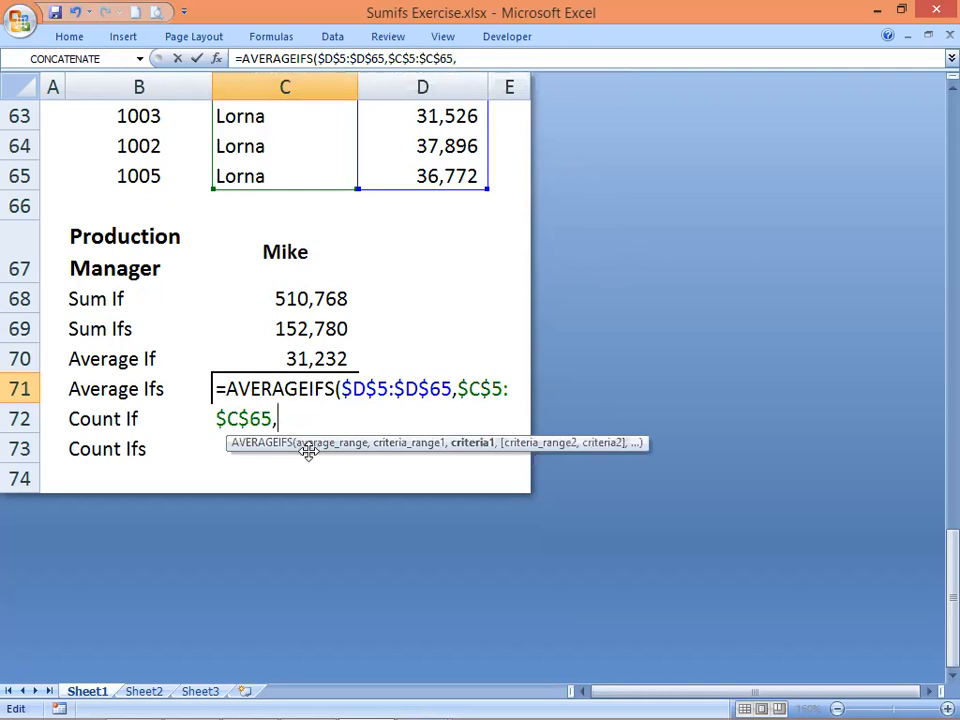
text("mike)
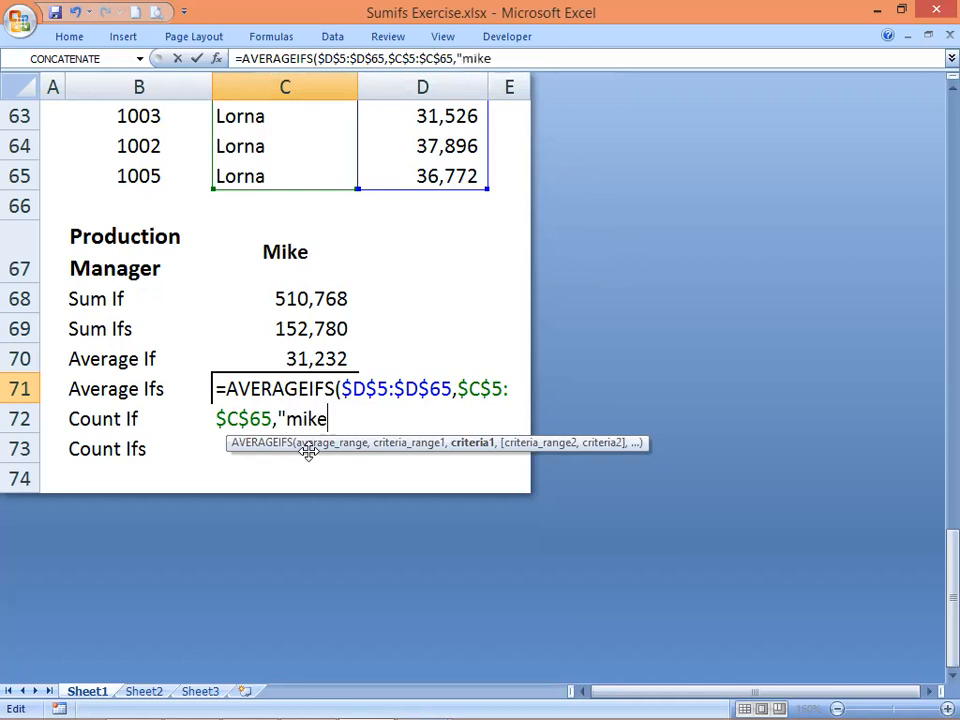
text(",)
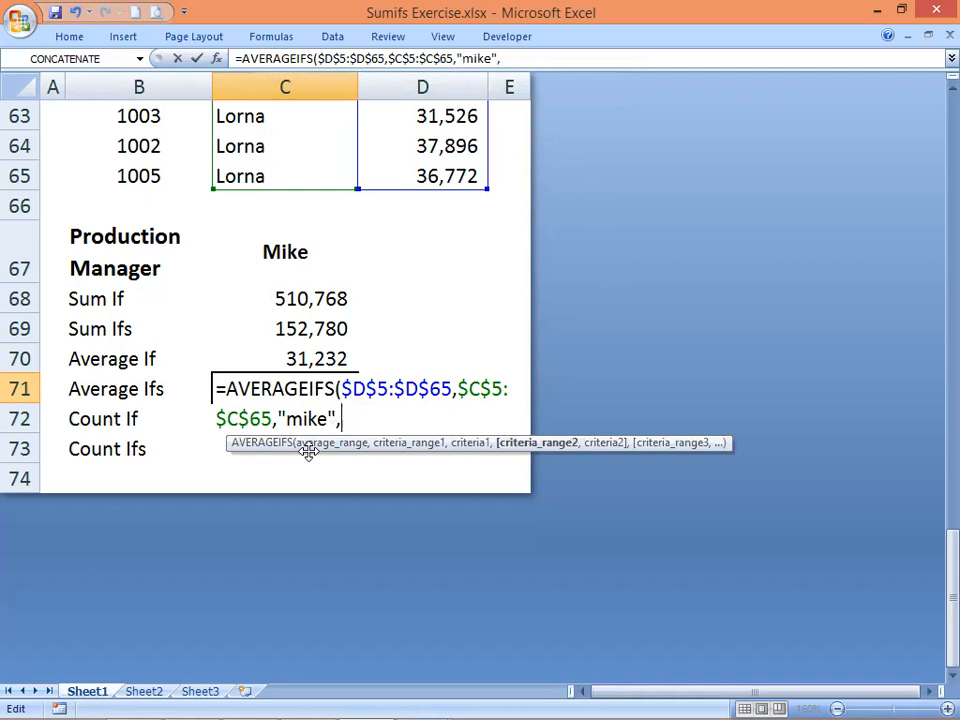
Step: Add $B$5:$B$65 as the second criteria range with production code "1001" as its criterion, and apply C71's AVERAGEIFS formula
drag(145, 170, 143, 146)
drag(150, 12, 115, 49)
mouse_move(122, 238)
mouse_down()
mouse_move(122, 266)
mouse_move(127, 249)
mouse_up()
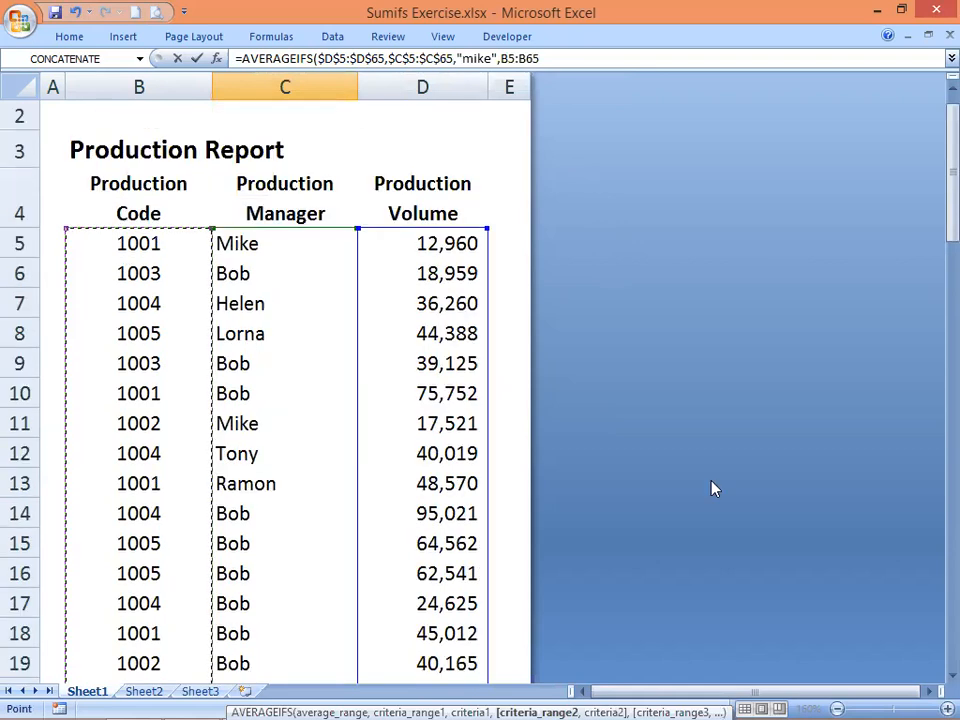
key(F4)
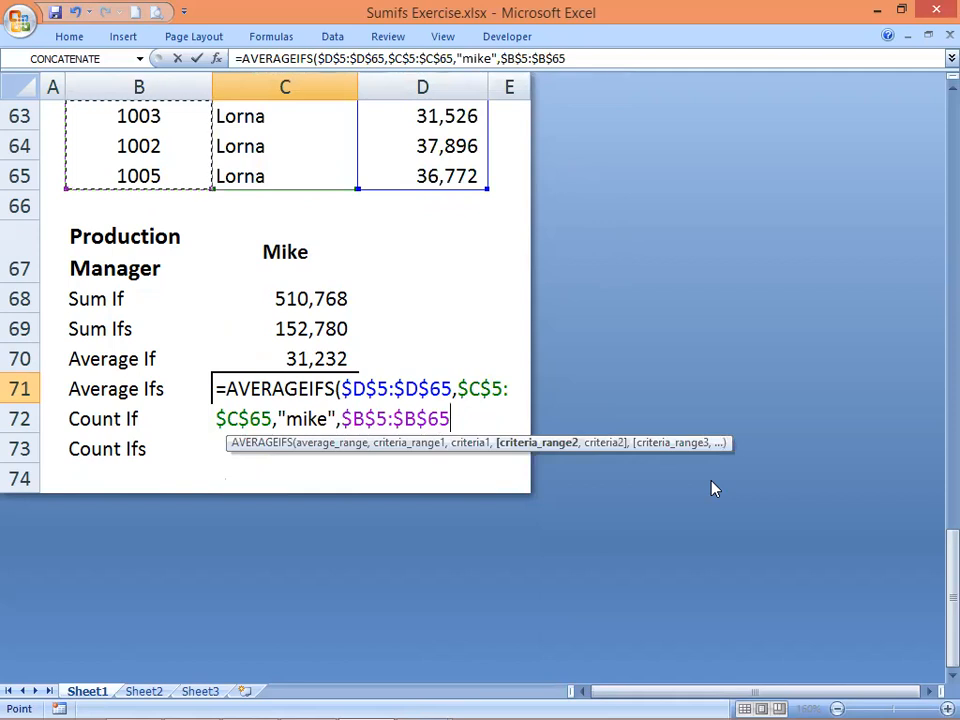
text(,)
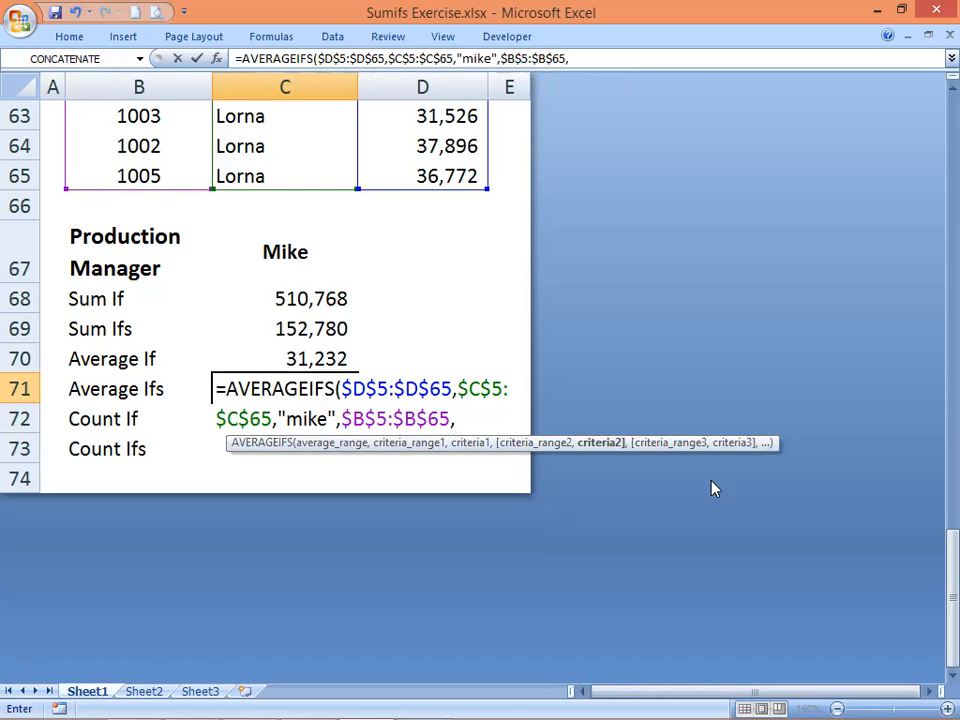
text("1001")
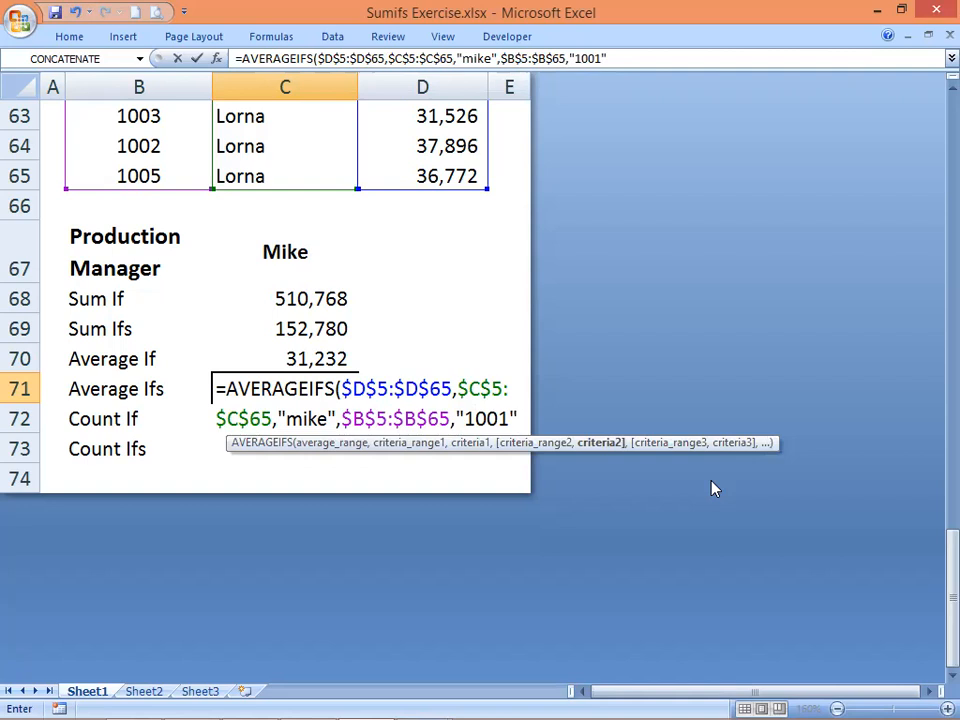
text(,)
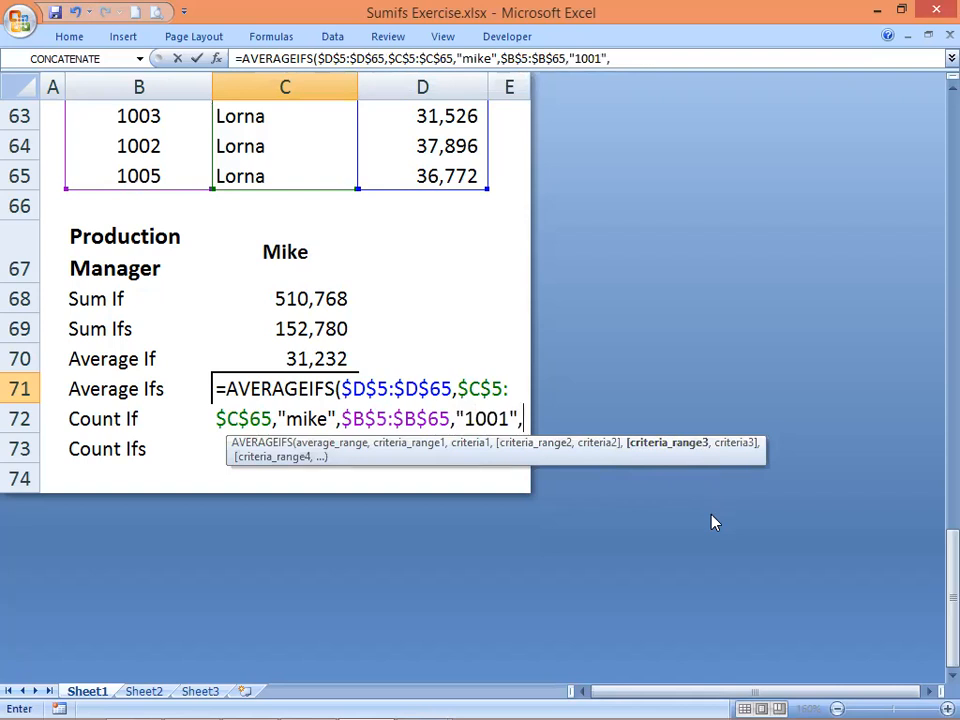
key(BackSpace)
text())
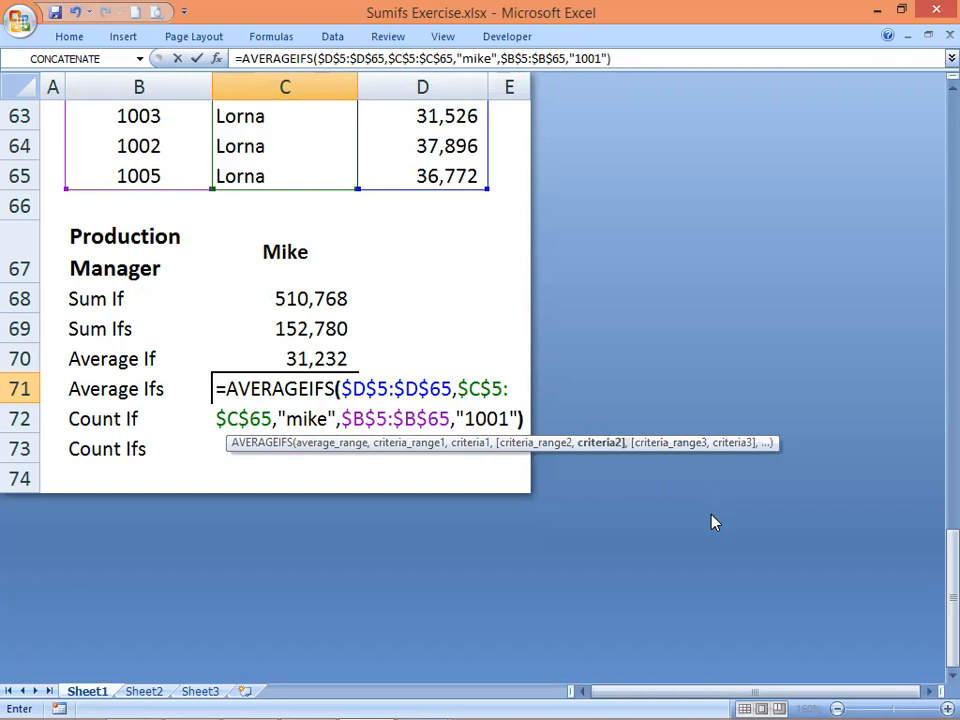
key(Return)
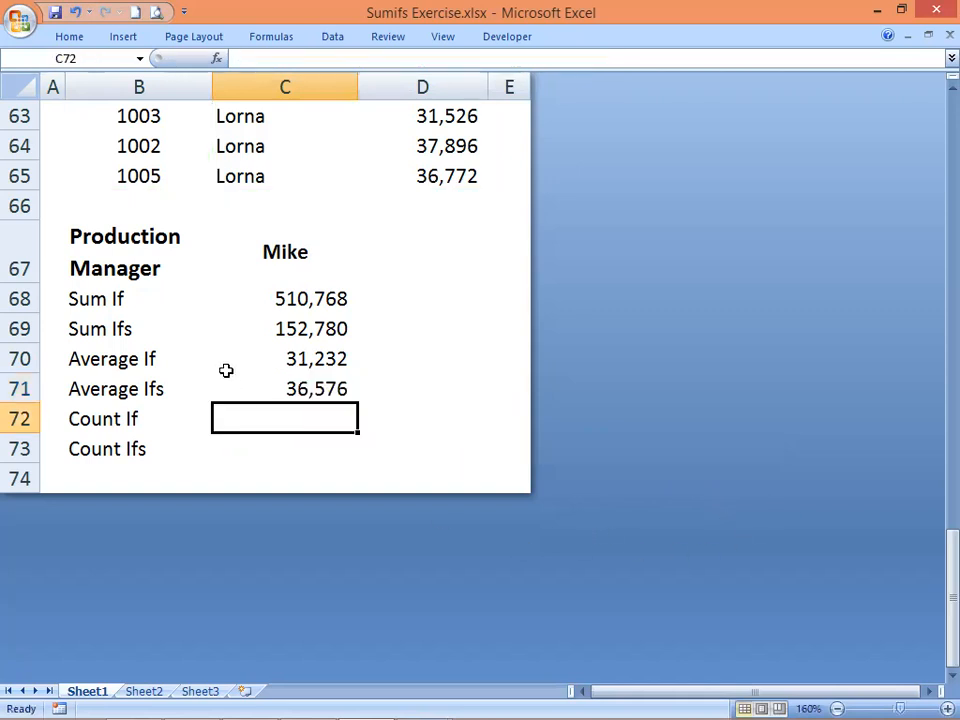
Step: Replace the first criterion in C71's AVERAGEIFS with the name of the manager listed in C54
click(288, 384)
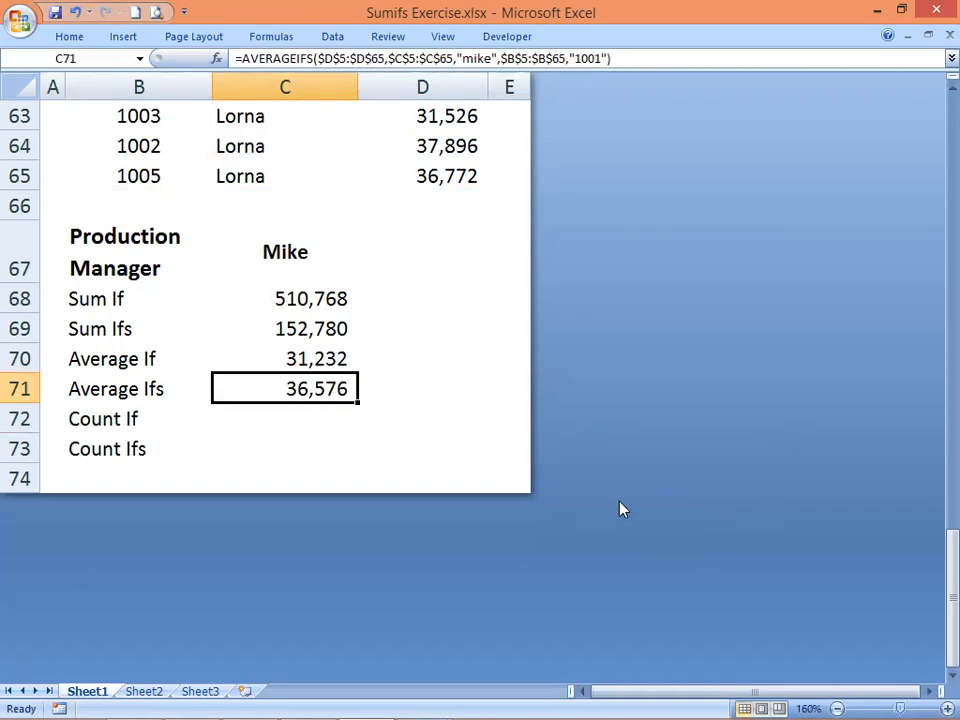
key(F2)
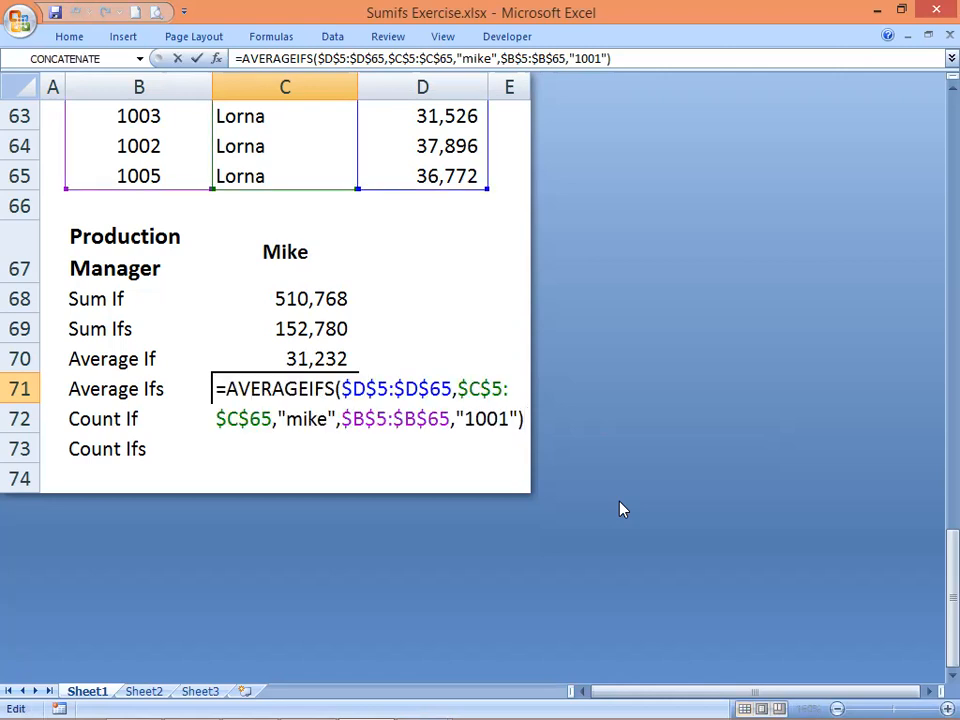
click(324, 419)
key(BackSpace)
key(BackSpace)
key(BackSpace)
key(BackSpace)
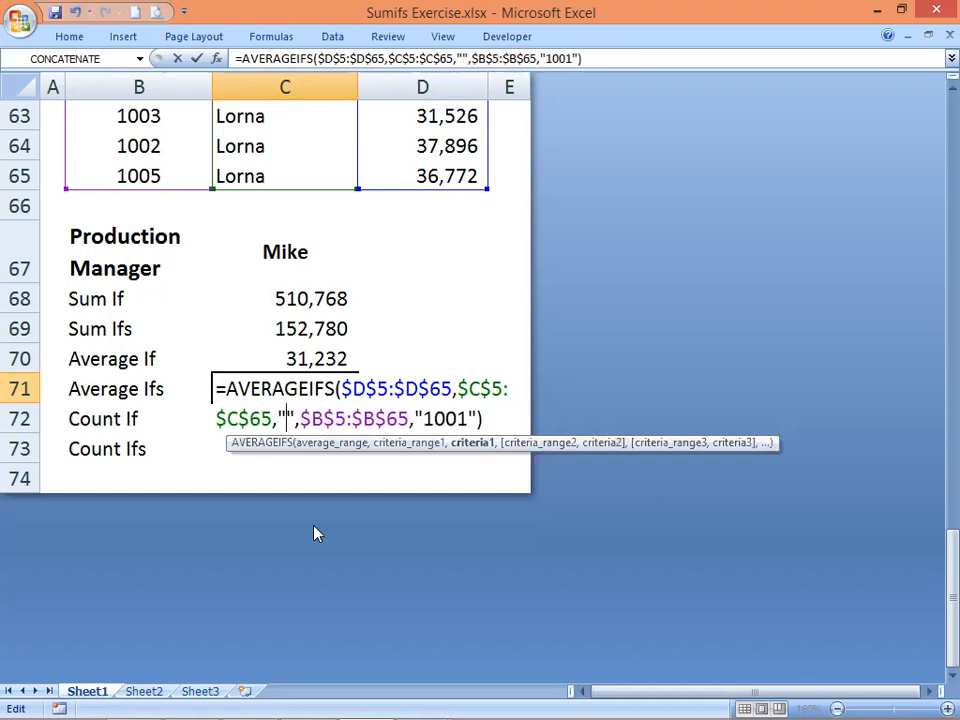
text(t)
text(ony)
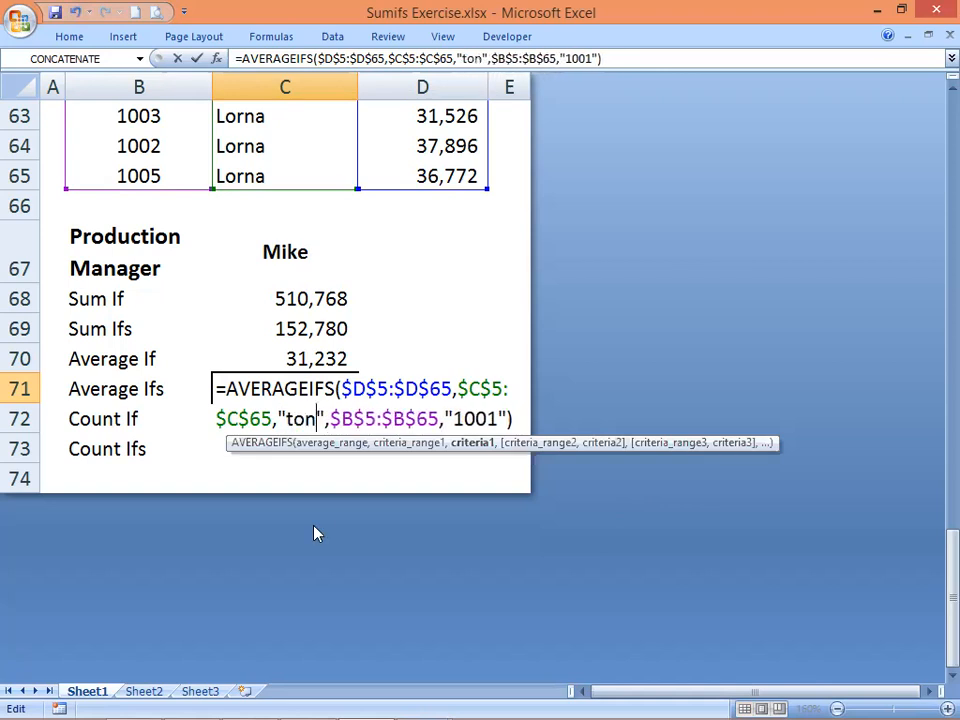
Step: Change the production code criterion in C71's AVERAGEIFS to "1003" and apply the formula
key(Right)
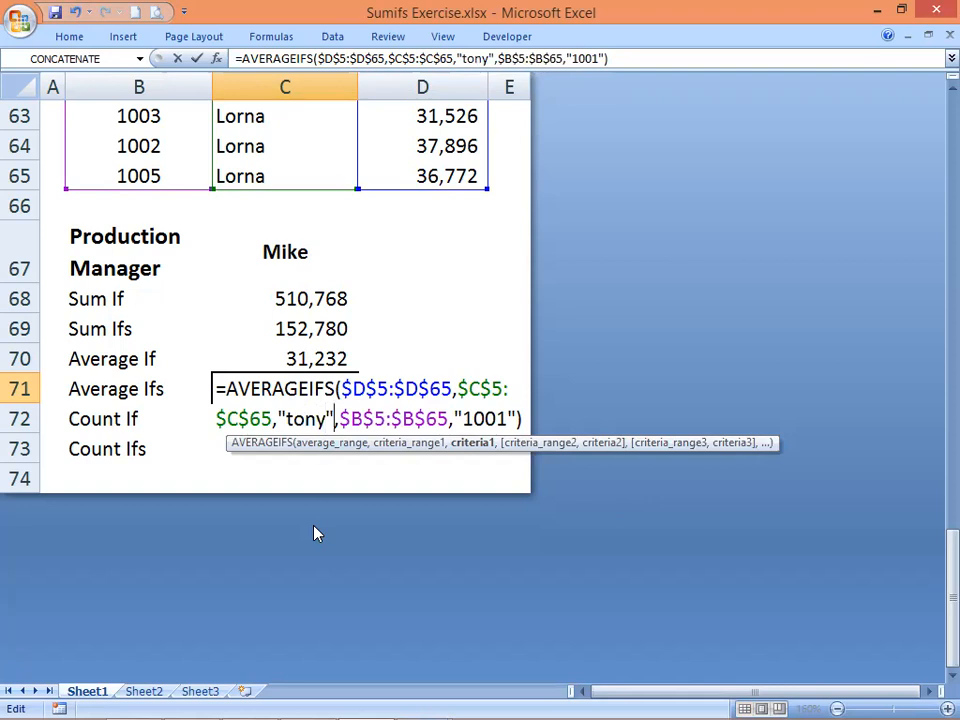
key(Right)
key(Right)
key(Right)
key(Right)
key(Right)
key(Right)
key(Right)
key(Right)
key(Right)
key(Right)
key(Right)
key(Right)
key(Right)
key(Right)
key(Right)
key(Right)
key(Right)
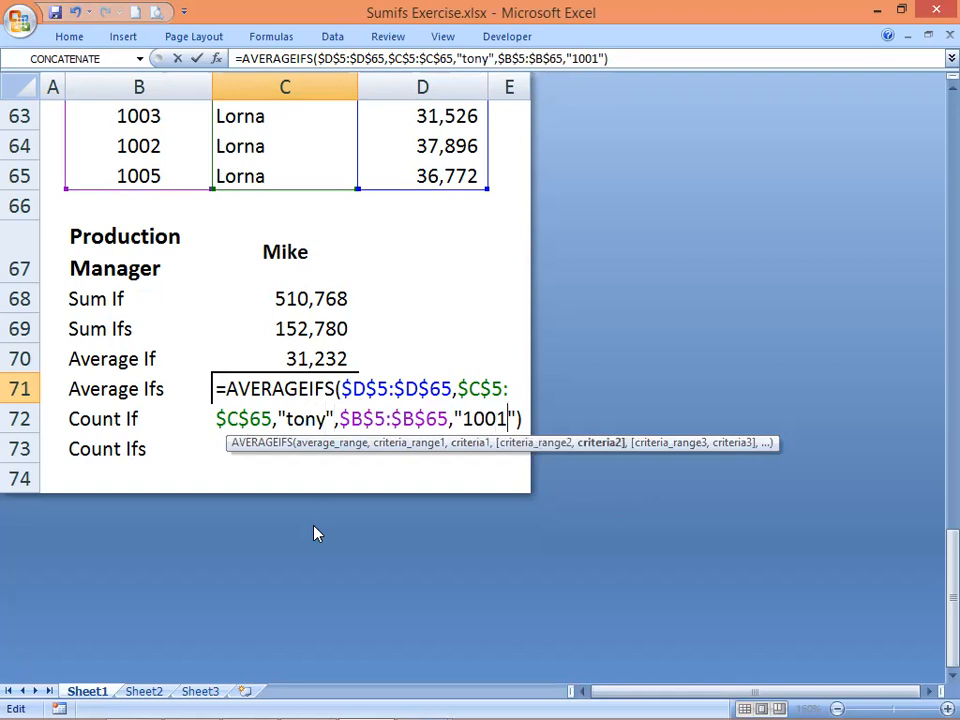
key(BackSpace)
text(3)
key(Return)
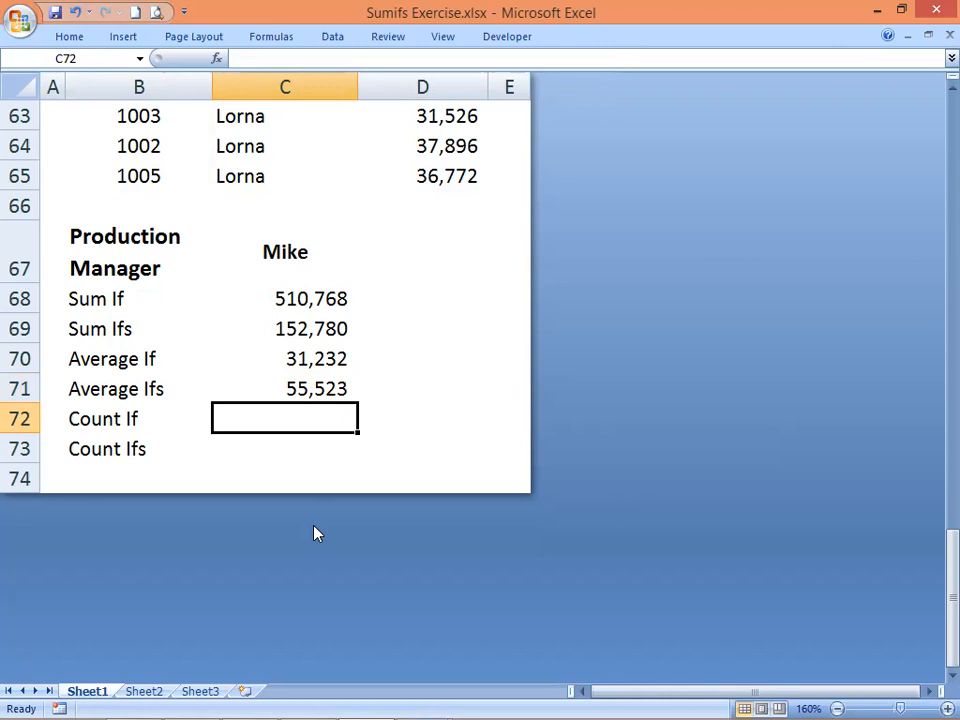
Step: Begin a COUNTIF formula in C72 with the absolute range $D$5:$D$65 as its range, followed by a comma
text(=)
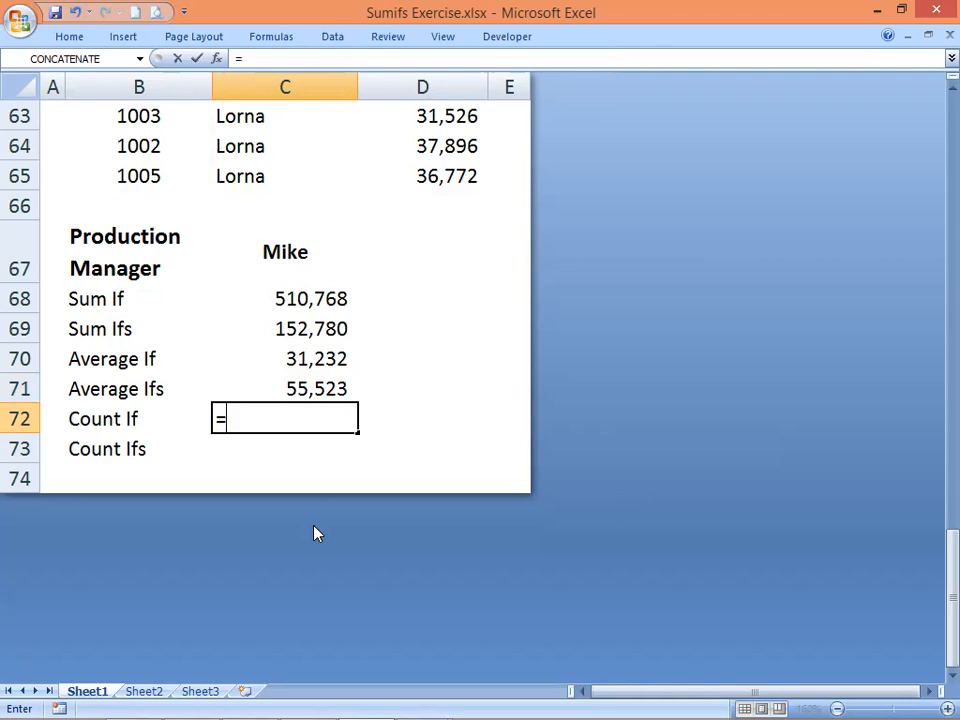
text(countif)
key(Tab)
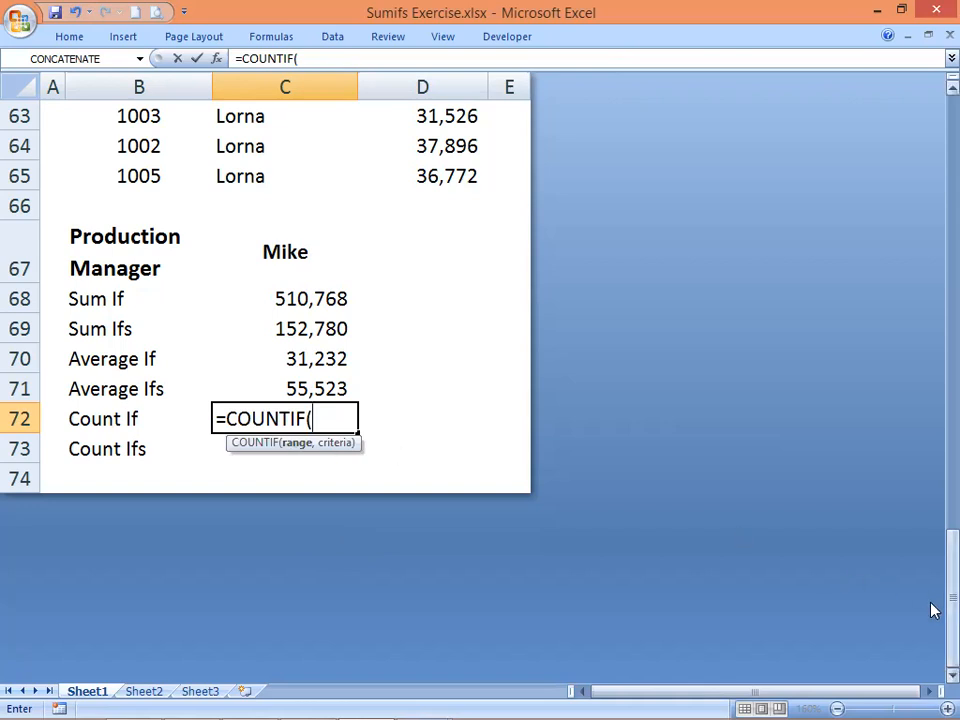
drag(932, 606, 932, 555)
click(437, 478)
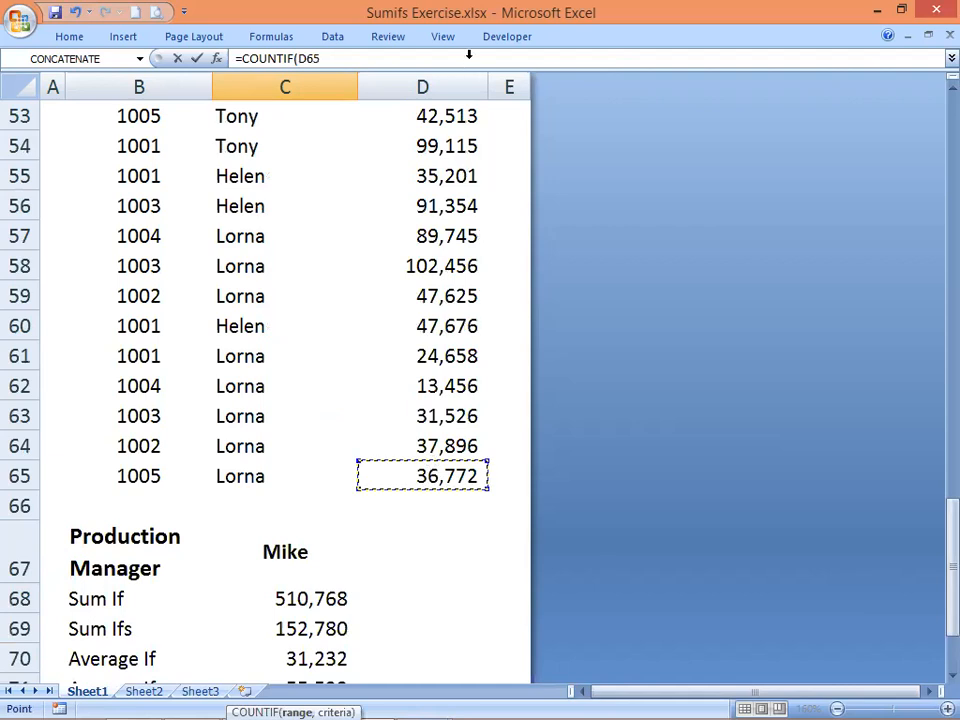
drag(468, 54, 444, 240)
scroll(541, 446, down, 5)
scroll(541, 446, down, 13)
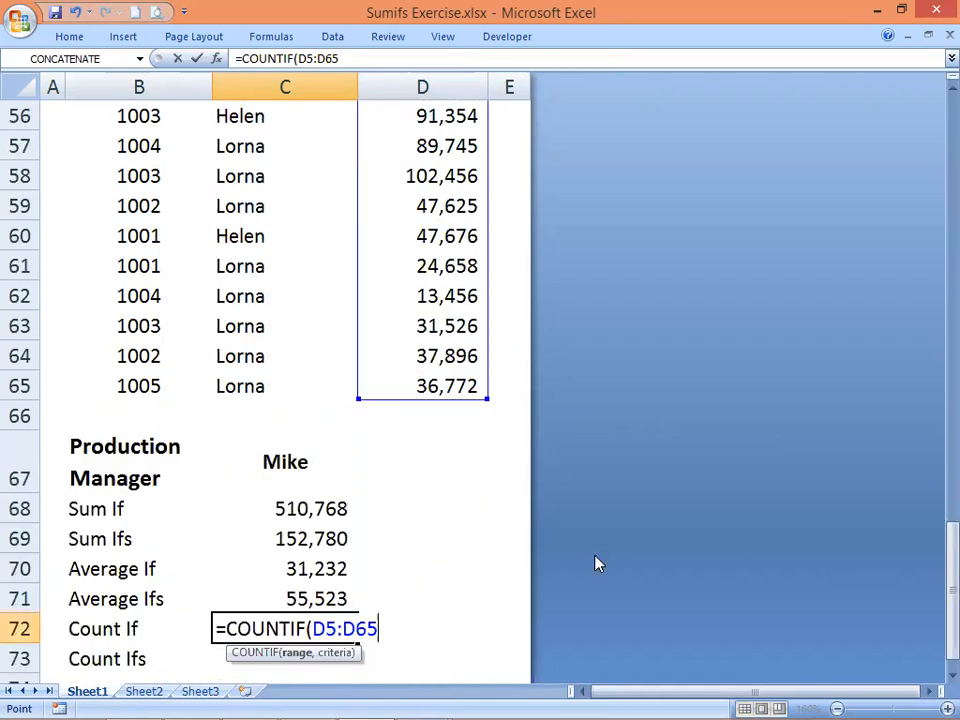
scroll(596, 560, down, 2)
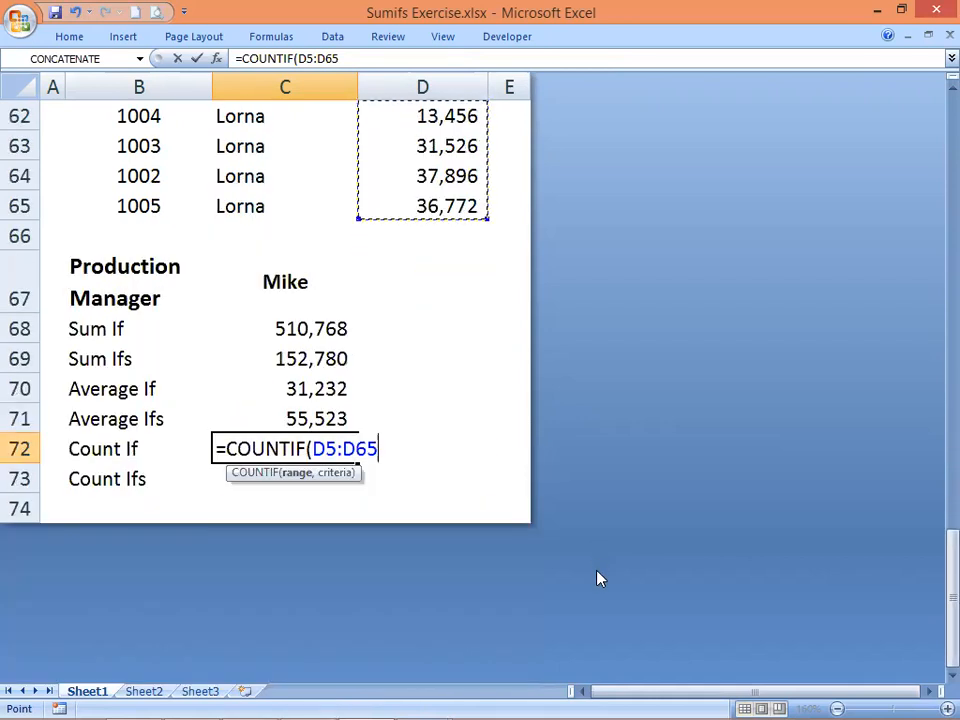
key(F4)
text(,)
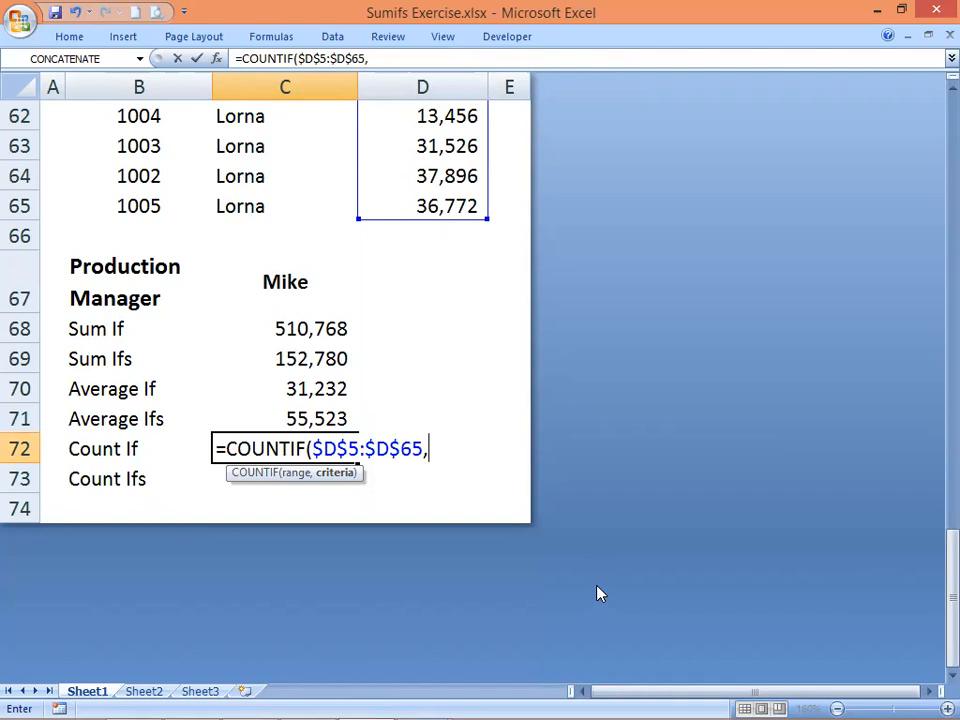
scroll(603, 591, up, 1)
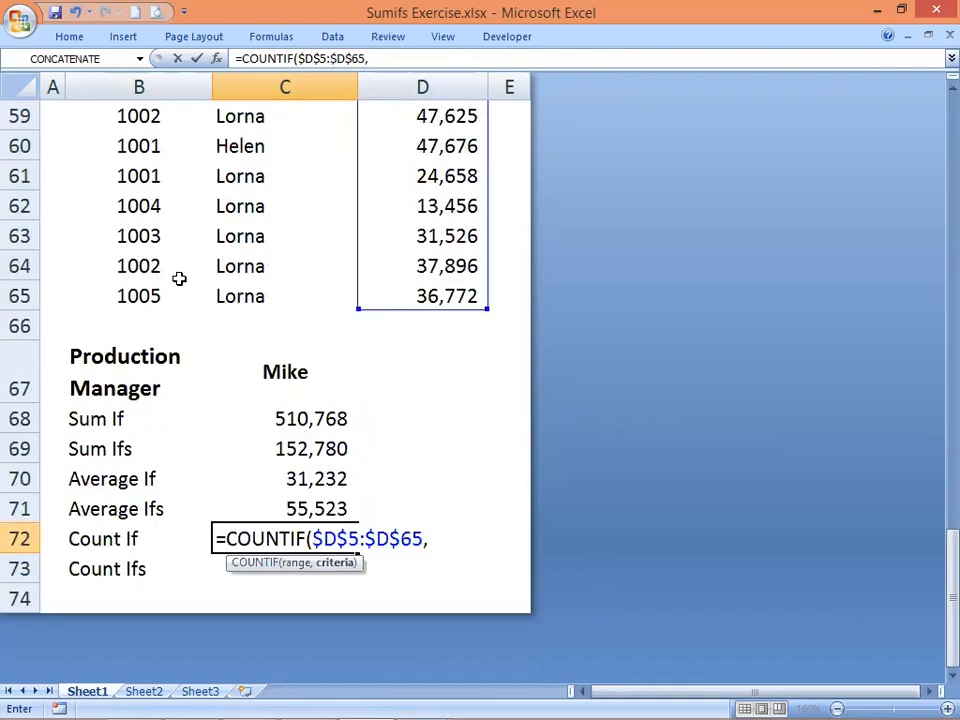
click(229, 294)
drag(229, 294, 236, 264)
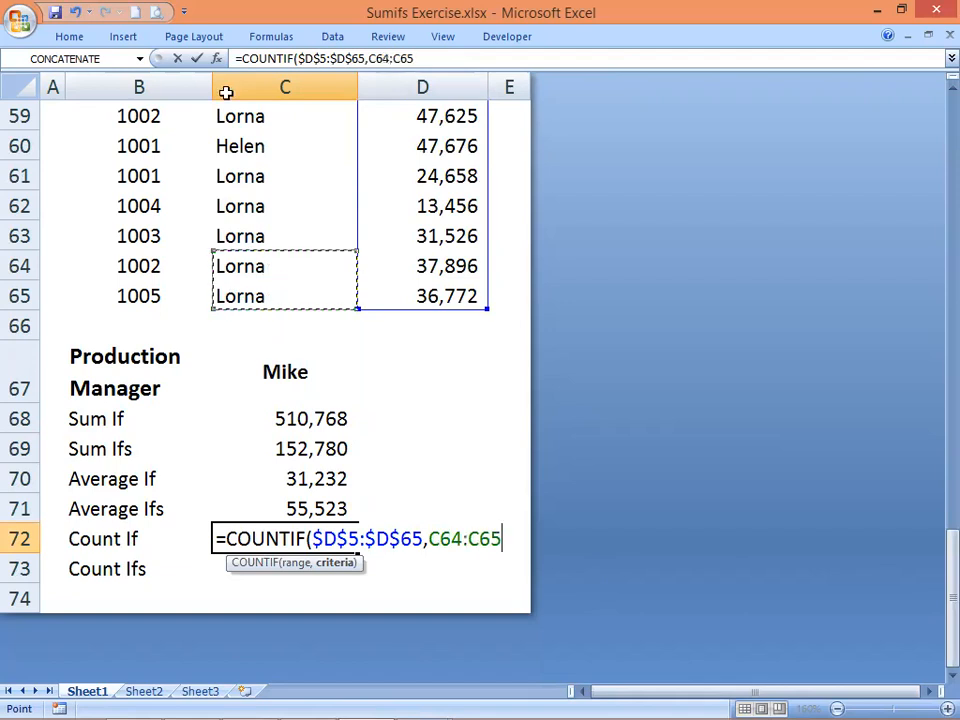
drag(237, 8, 224, 216)
scroll(791, 606, down, 10)
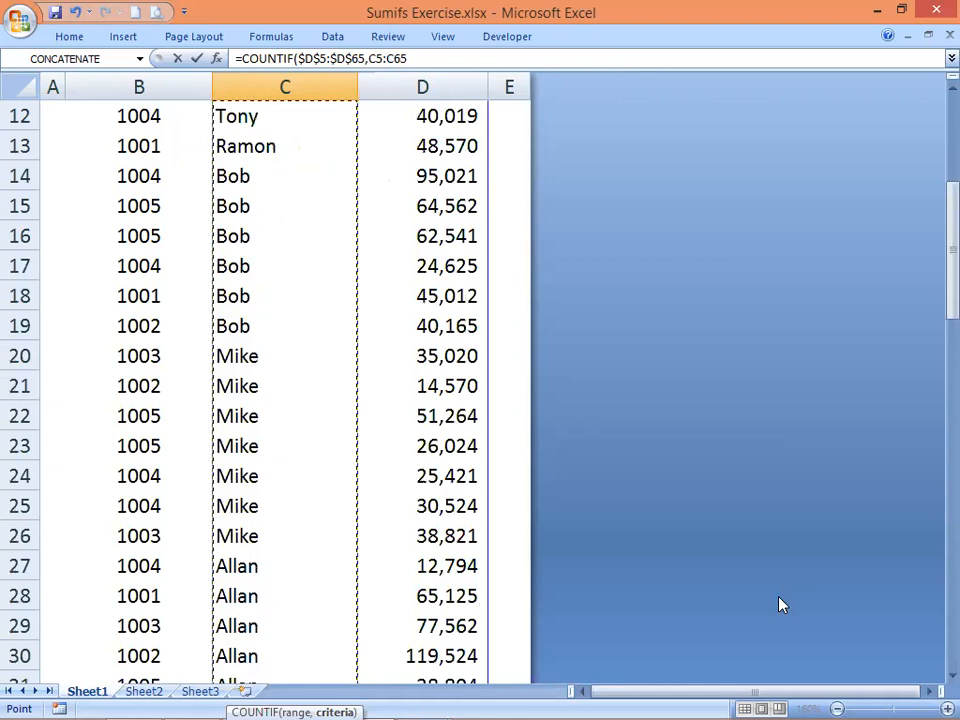
scroll(765, 604, down, 3)
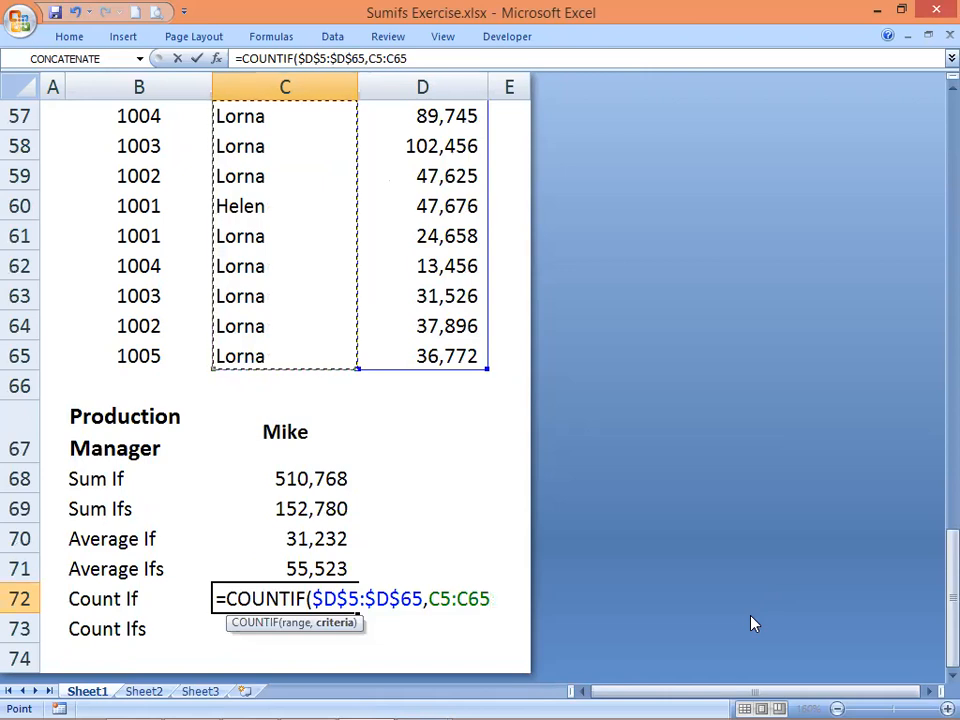
key(BackSpace)
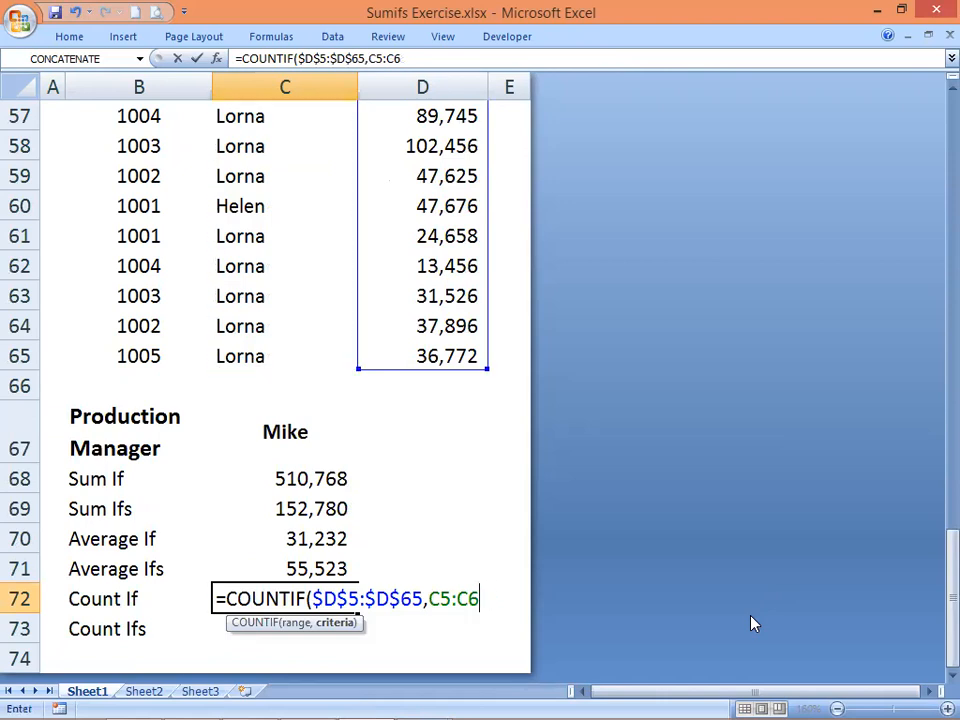
key(BackSpace)
key(BackSpace)
key(BackSpace)
key(BackSpace)
key(BackSpace)
Step: Complete C72's COUNTIF with the manager's name from C67 as its quoted criterion and apply the formula
text("mi)
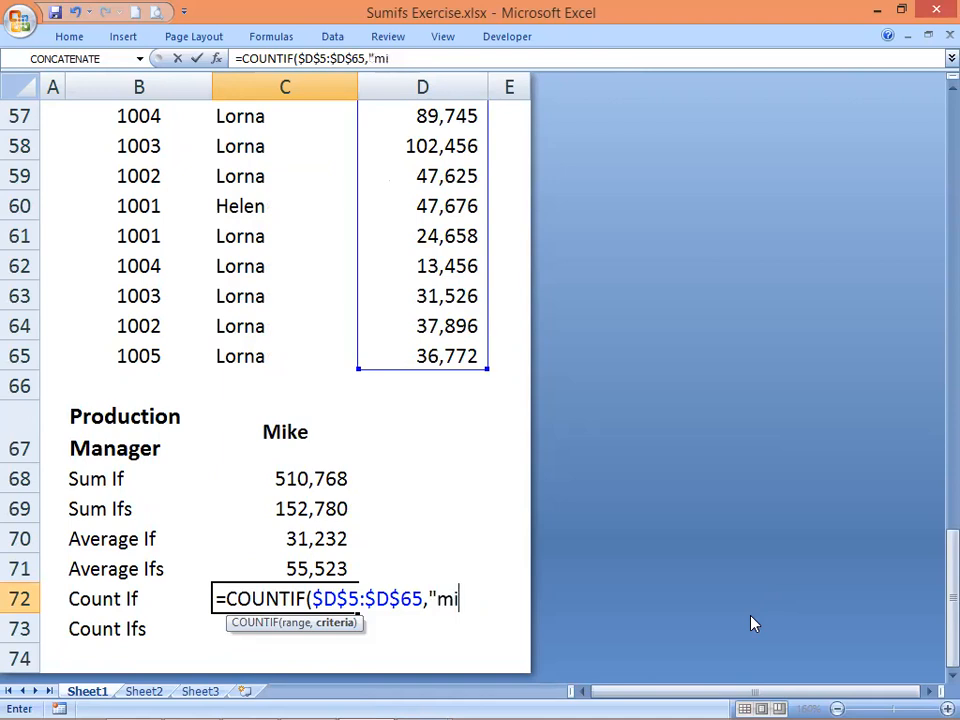
text(ke"))
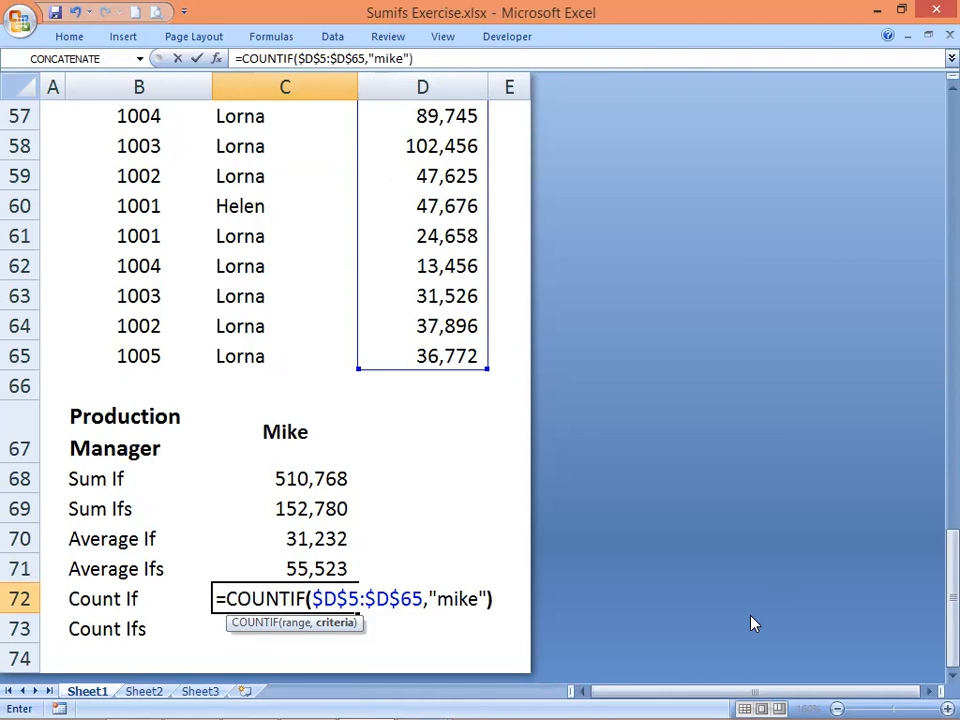
key(Return)
Step: Reopen C72's COUNTIF formula for editing and delete its $D$5:$D$65 range, keeping the comma and criterion
key(Up)
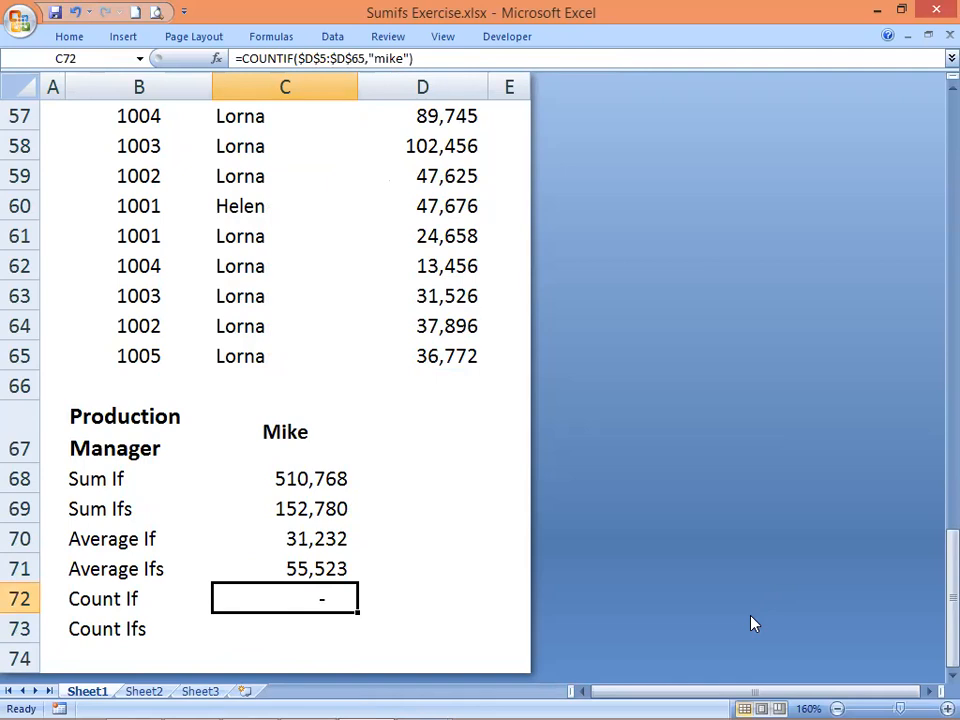
key(F2)
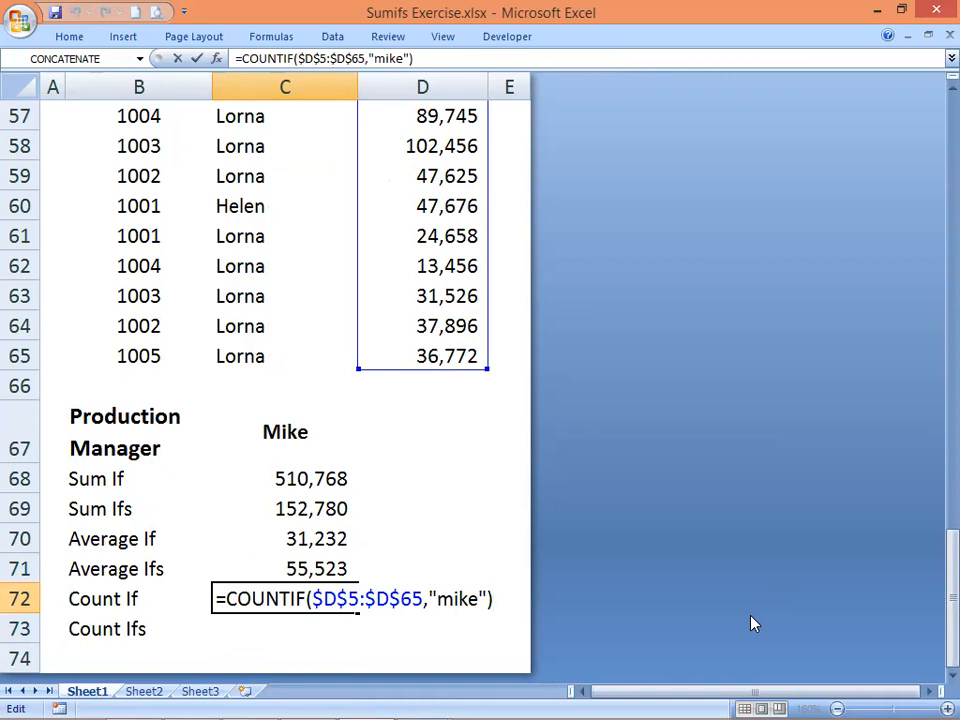
key(Left)
key(Left)
key(Left)
key(Left)
key(Left)
key(Left)
key(Left)
key(Left)
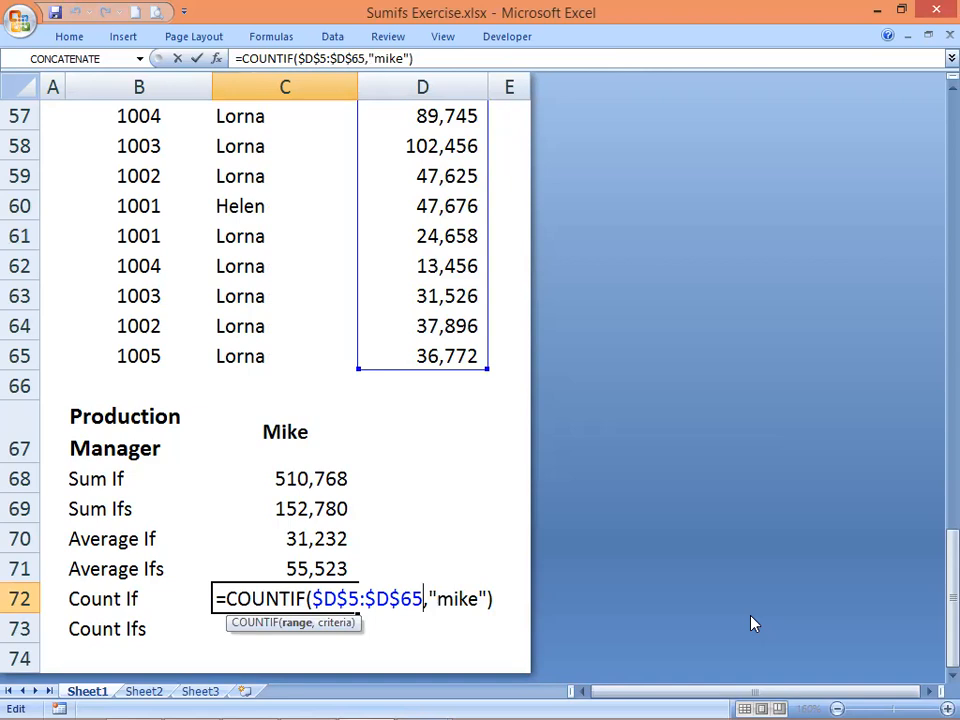
key(BackSpace)
key(BackSpace)
key(BackSpace)
key(BackSpace)
key(BackSpace)
key(BackSpace)
key(BackSpace)
key(BackSpace)
key(BackSpace)
key(BackSpace)
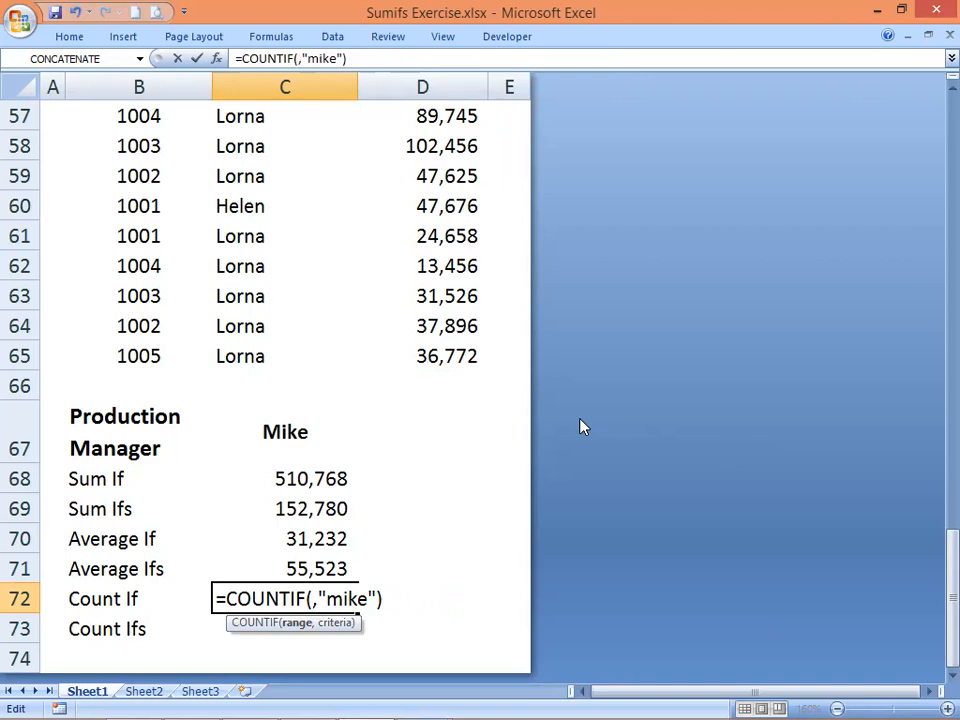
Step: Set the absolute Production Manager range $C$5:$C$65 as the range in C72's COUNTIF and apply the formula
click(221, 350)
mouse_move(253, 149)
mouse_down()
mouse_move(269, 33)
mouse_move(272, 146)
mouse_up()
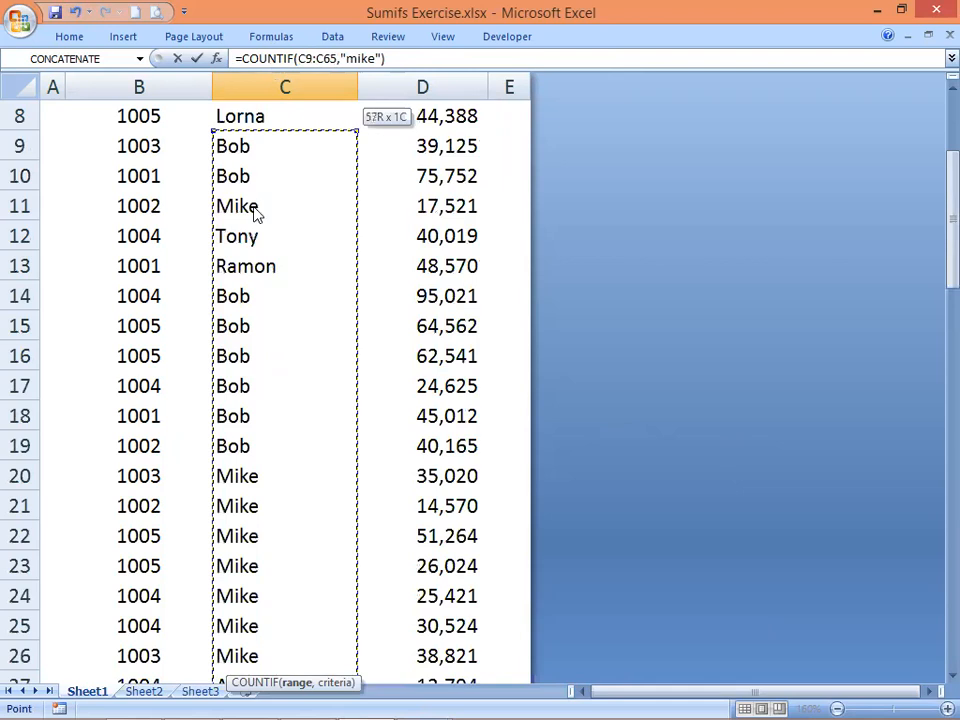
drag(255, 213, 250, 213)
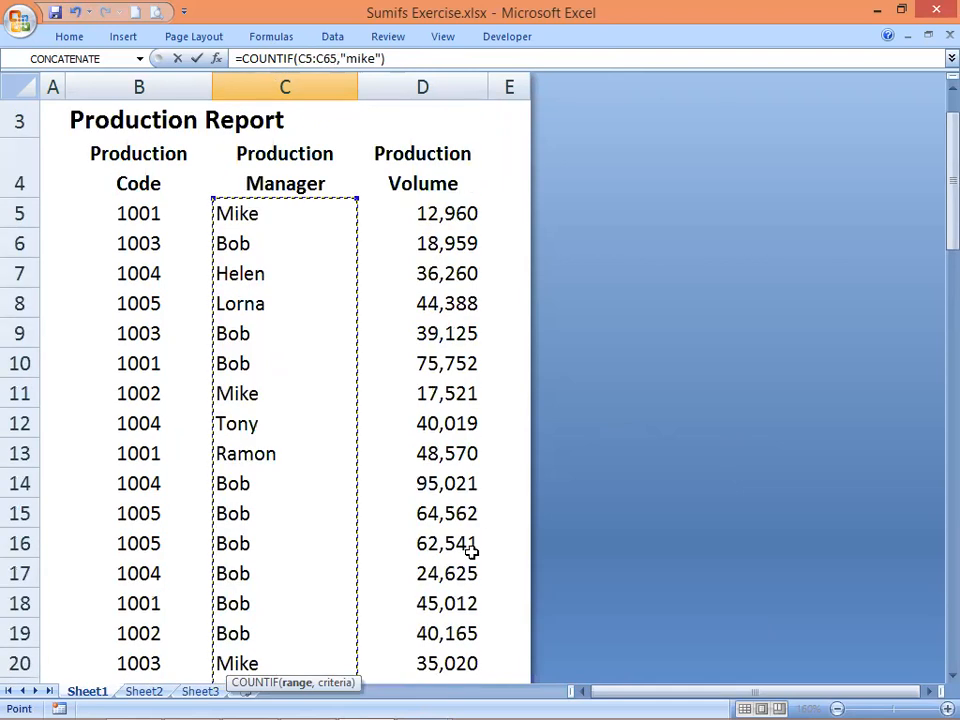
key(F4)
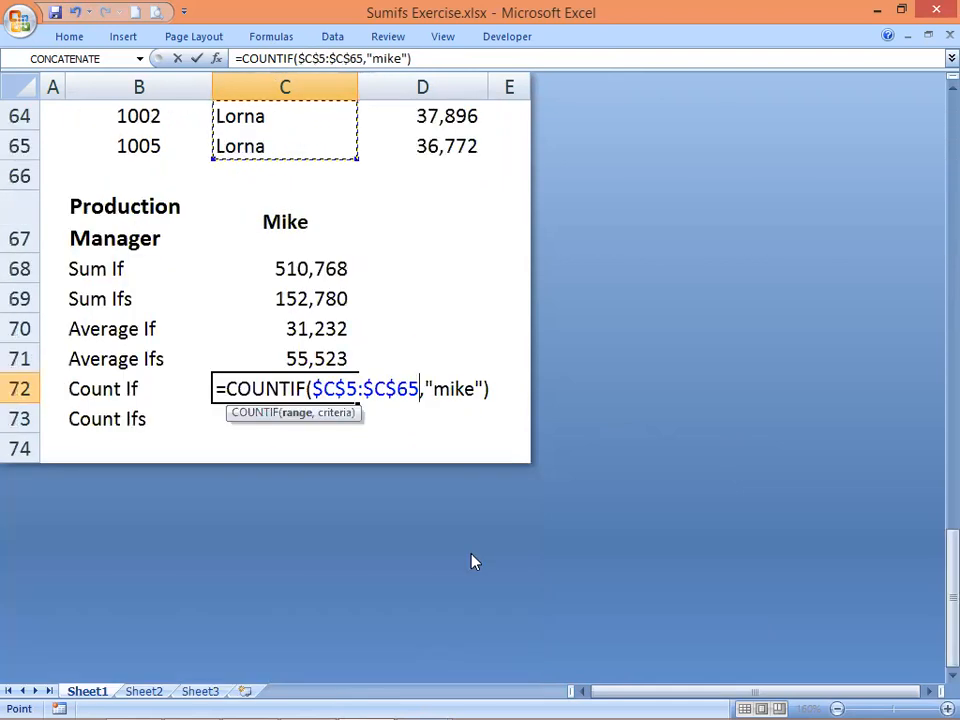
key(Return)
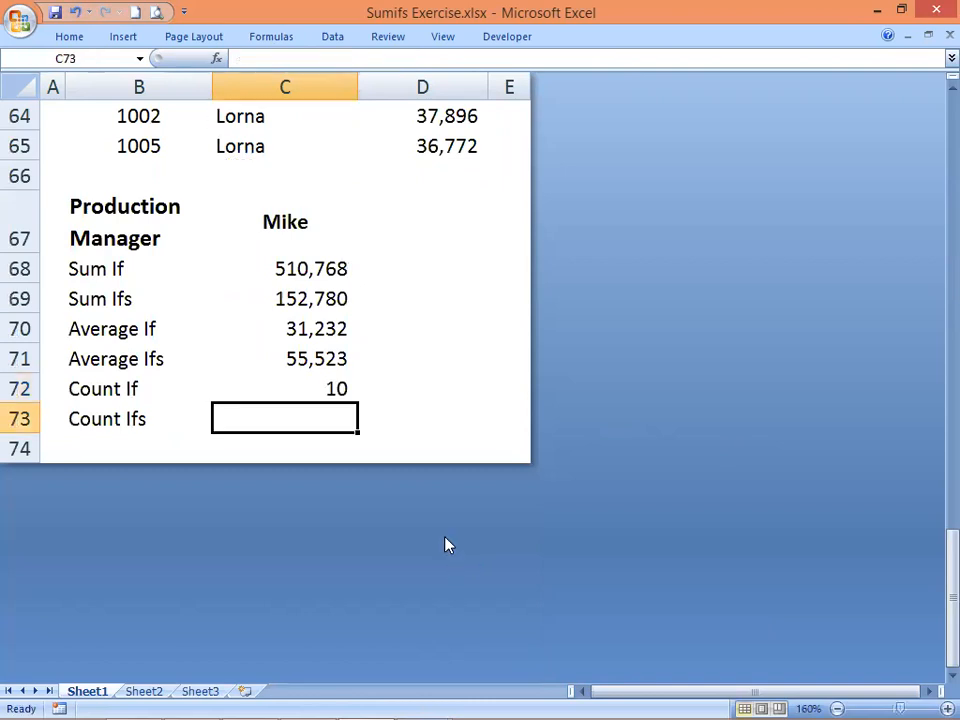
click(336, 388)
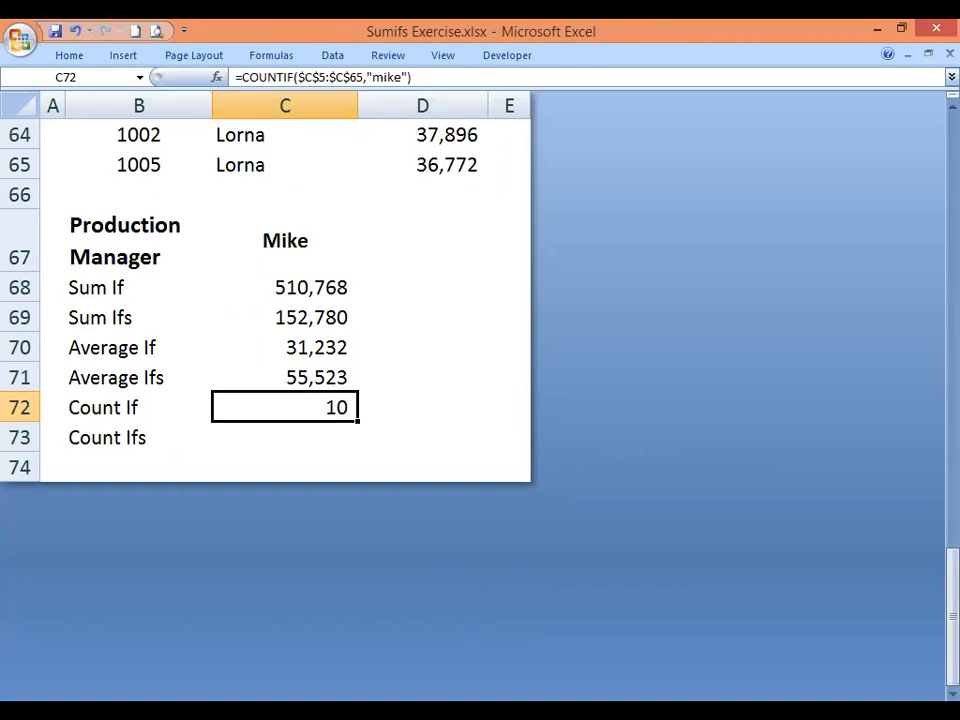
Step: Begin a COUNTIFS formula in C73 with the absolute Production Manager range $C$5:$C$65 as its first criteria range, followed by a comma
click(285, 437)
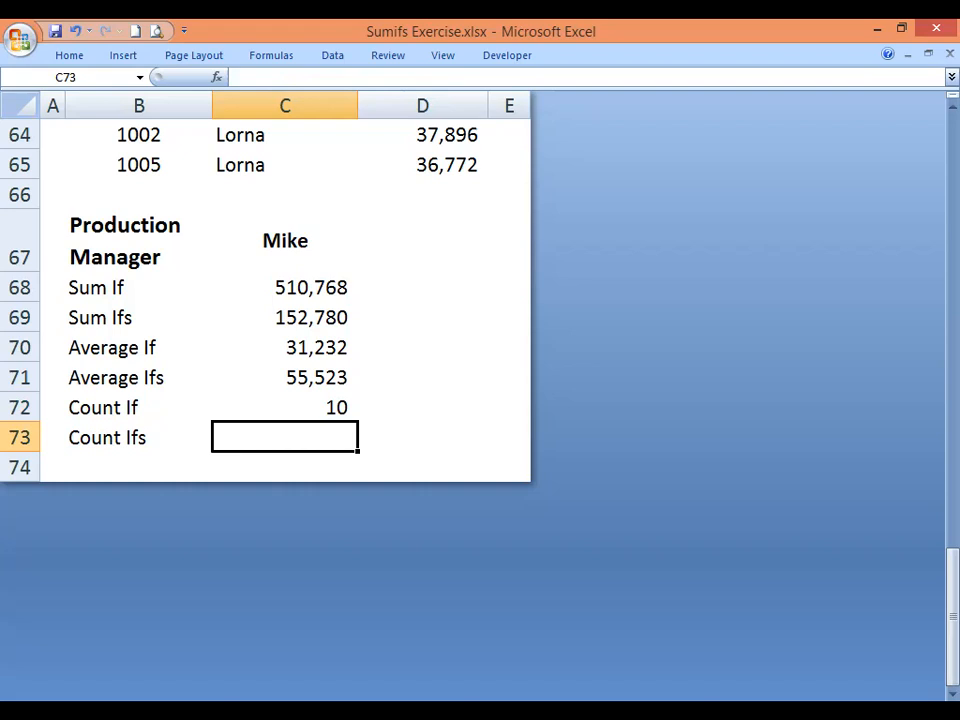
text(=)
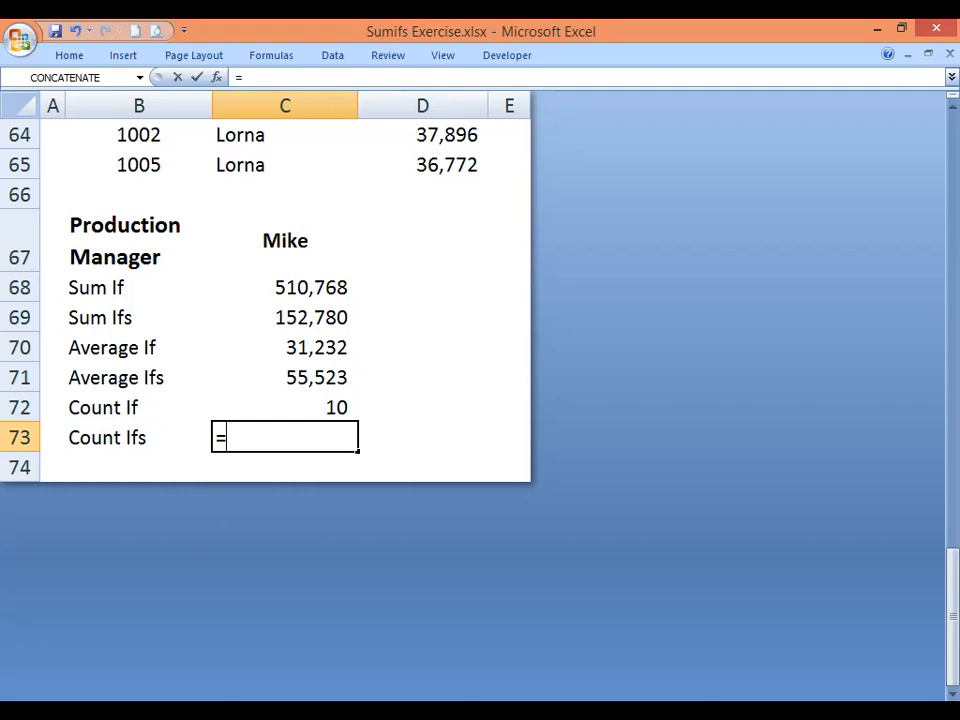
text(count)
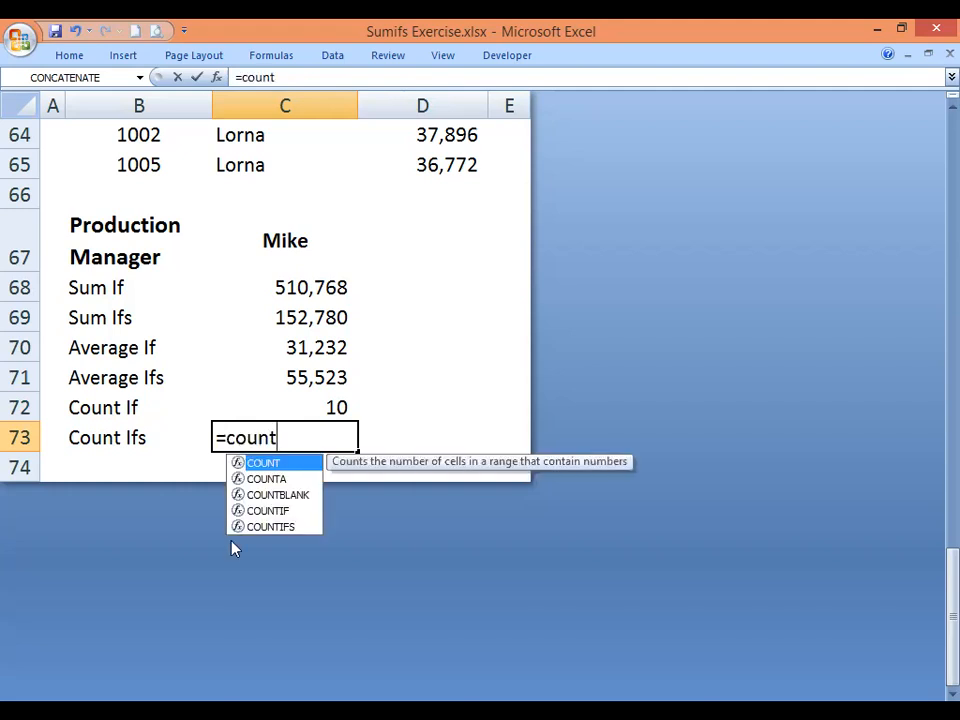
double_click(270, 526)
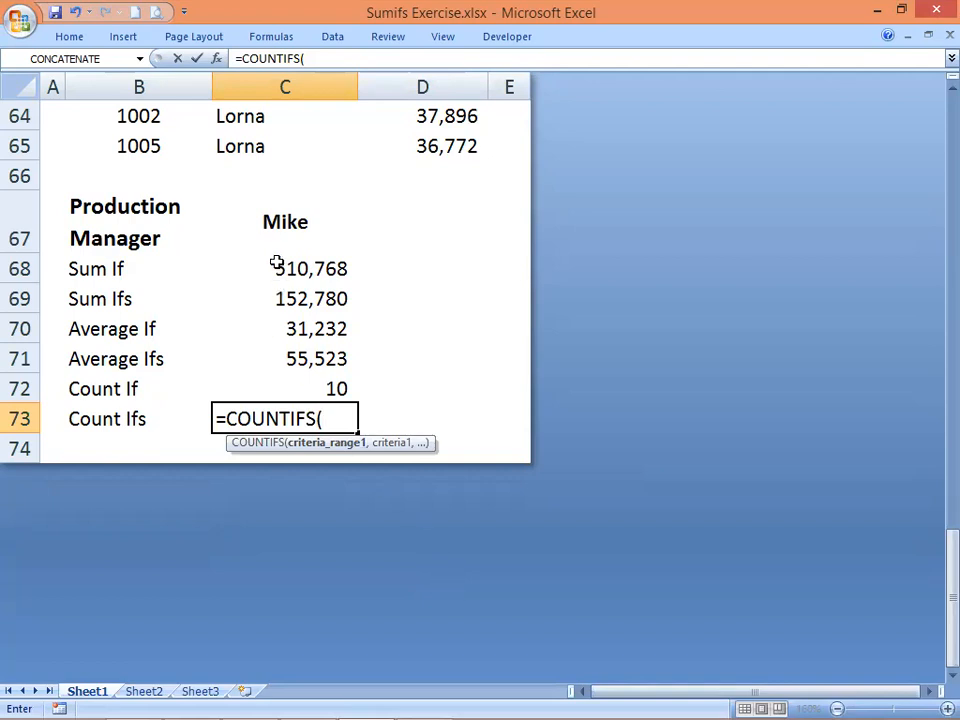
drag(242, 146, 253, 32)
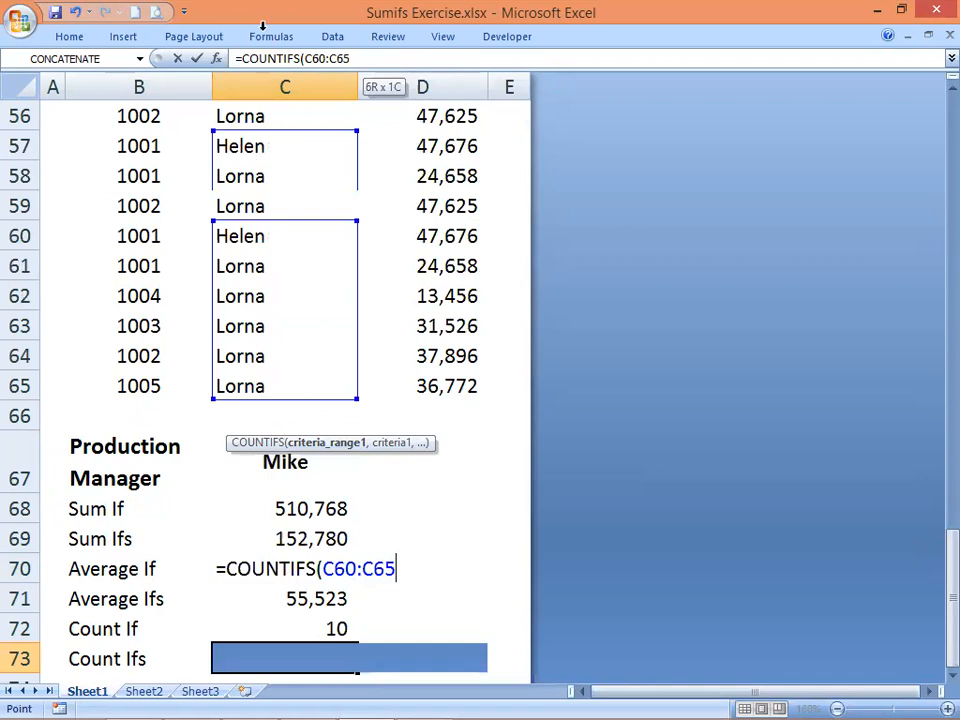
key(ctrl+shift+Up)
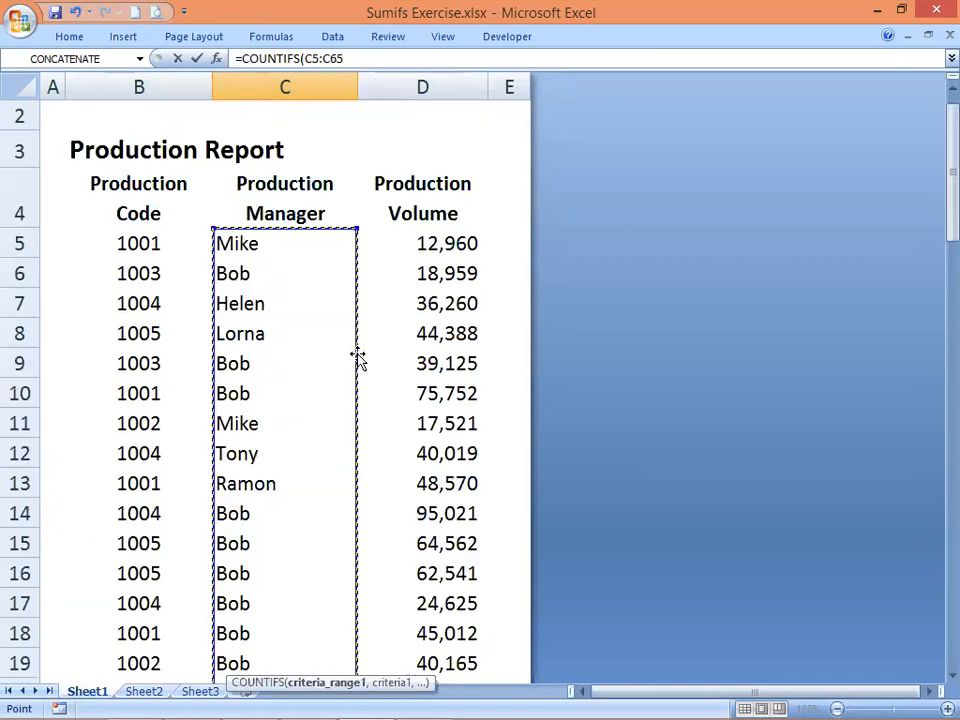
key(F4)
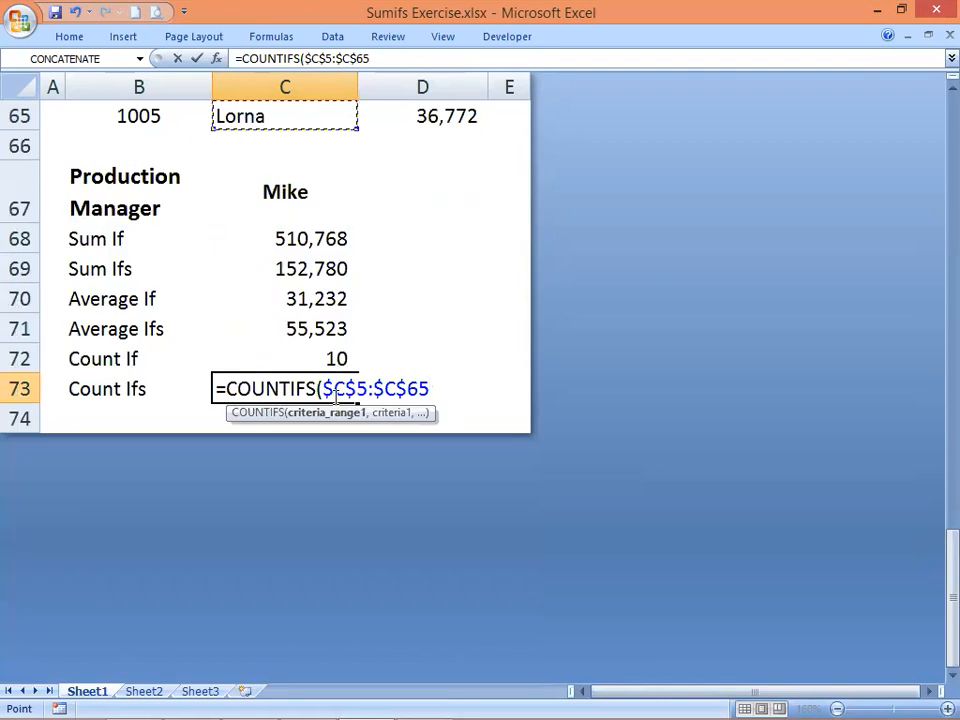
text(,)
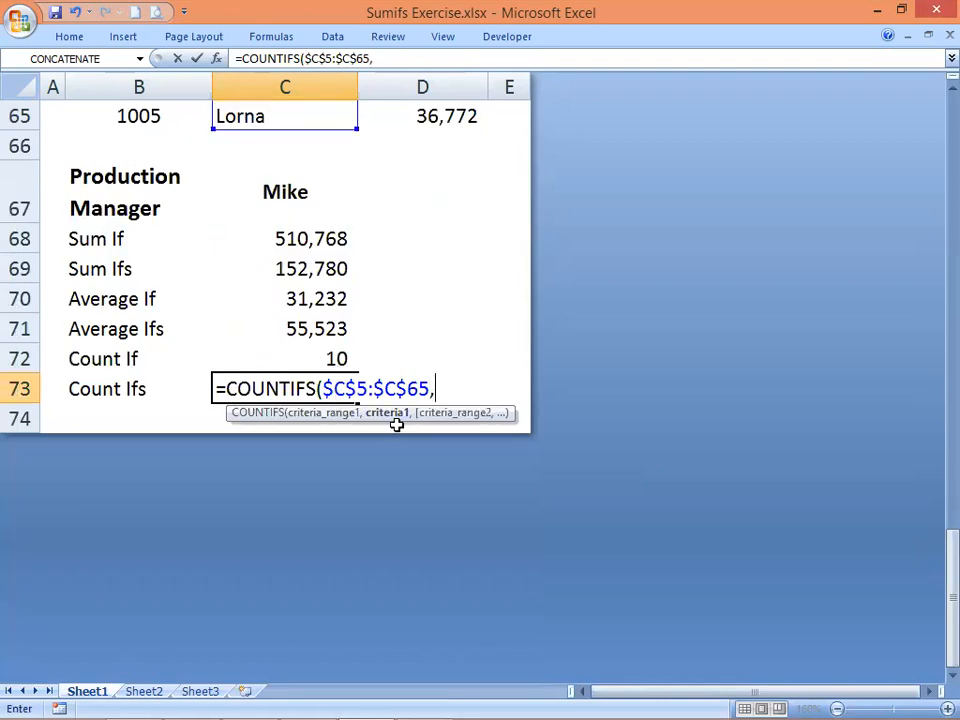
Step: Add the manager's name from C67 as the quoted first criterion and the absolute Production Code range $B$5:$B$65 as the second criteria range
text("mike")
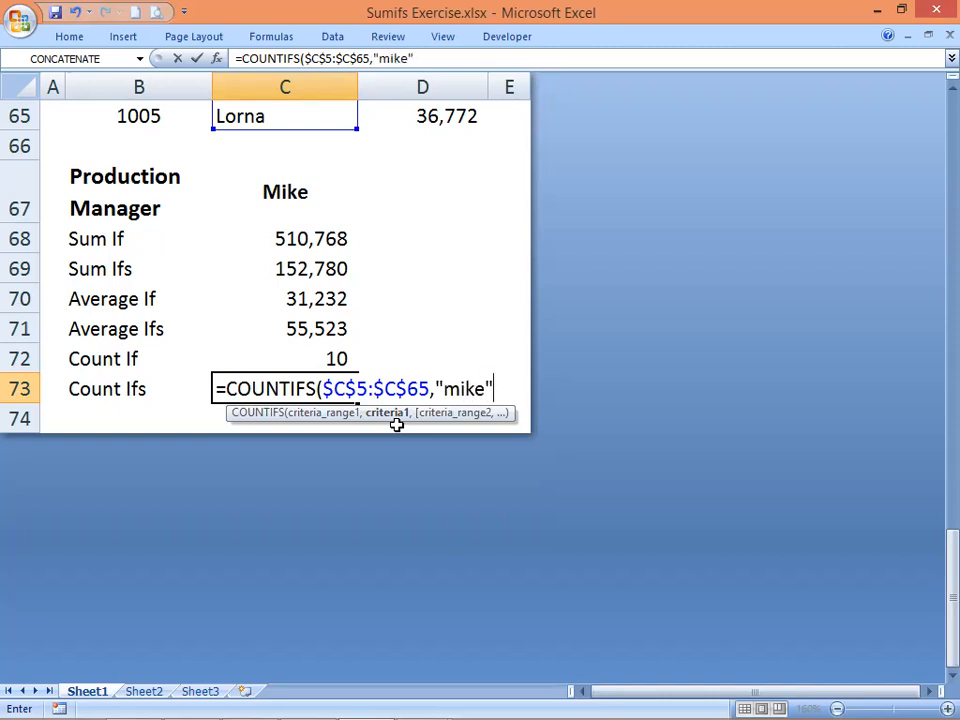
text(,)
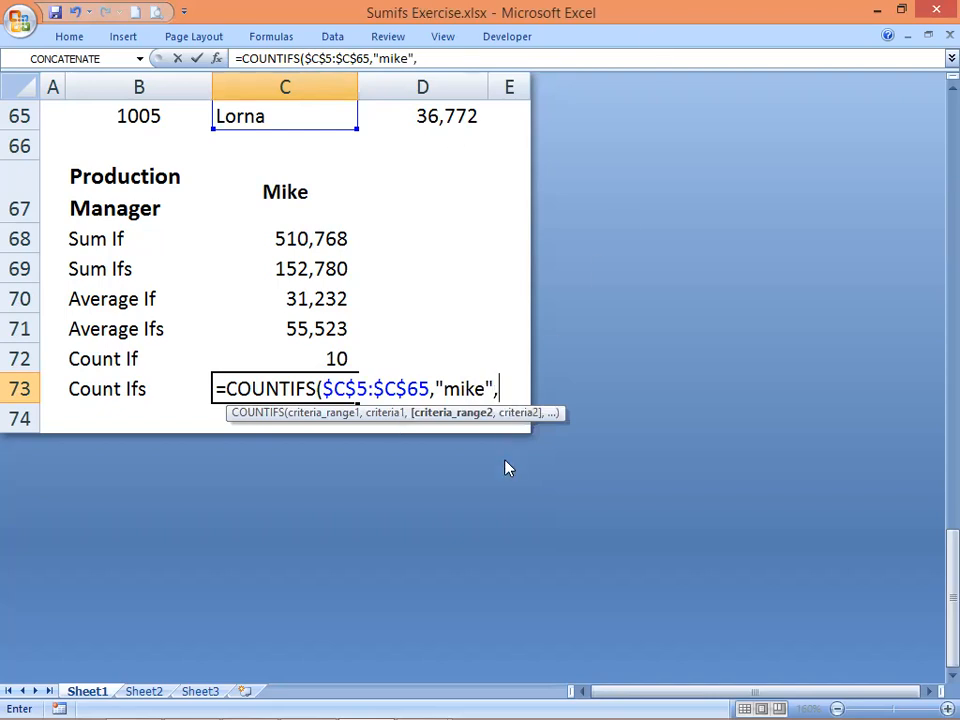
drag(143, 117, 172, 30)
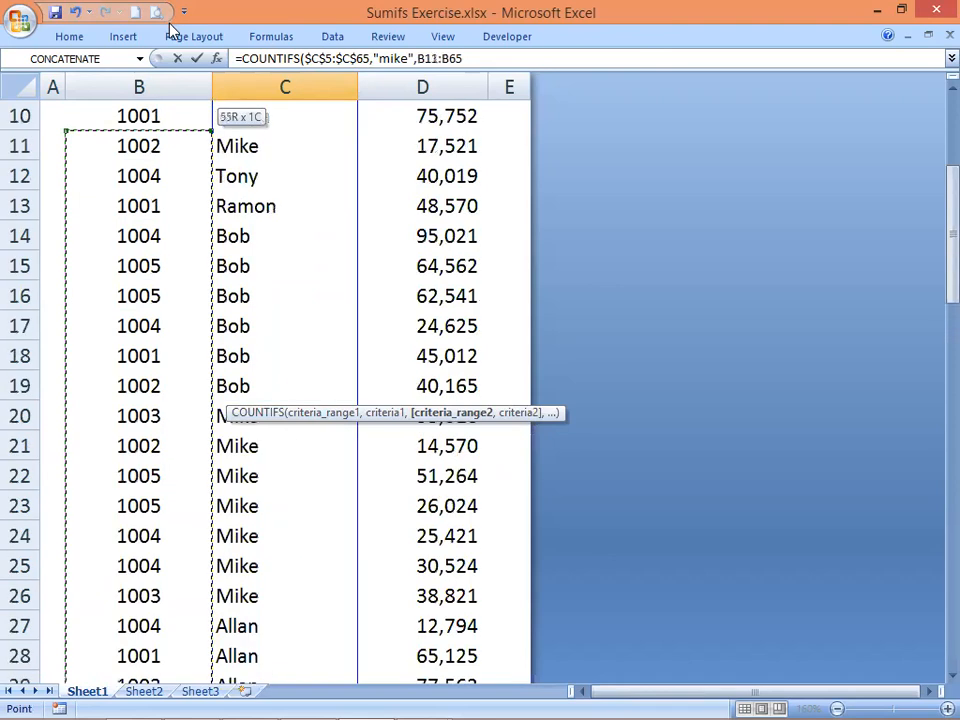
drag(127, 250, 127, 250)
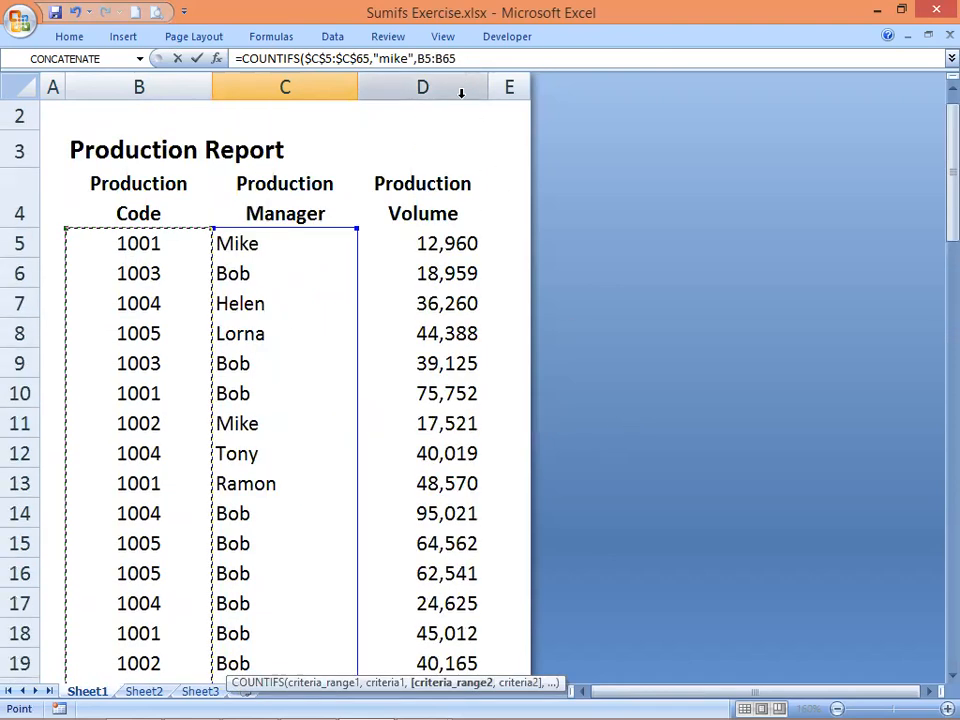
key(F4)
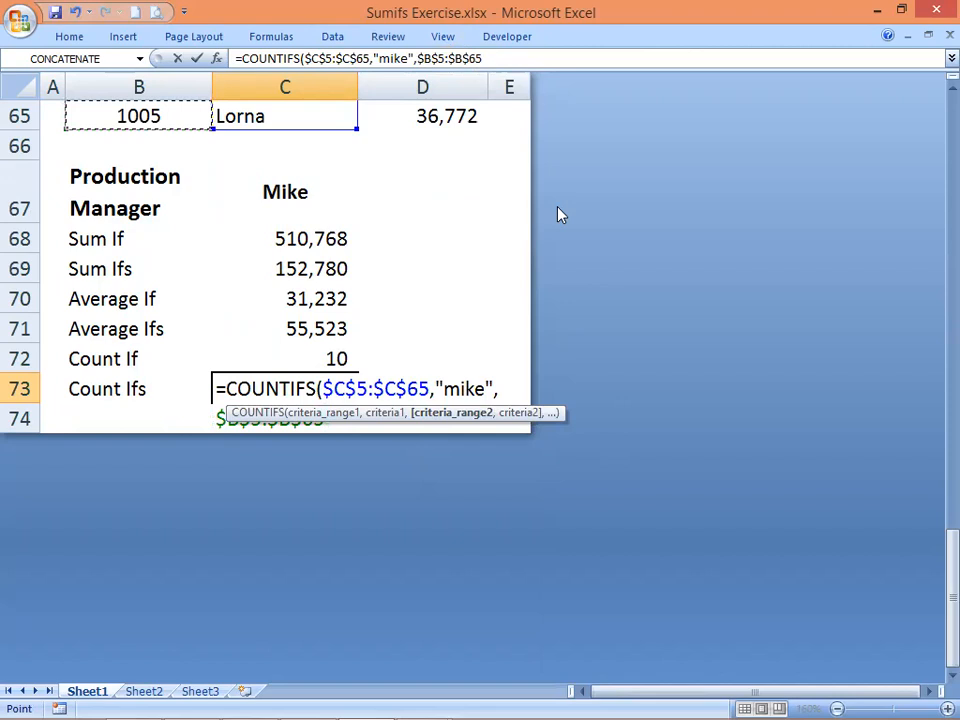
key(F2)
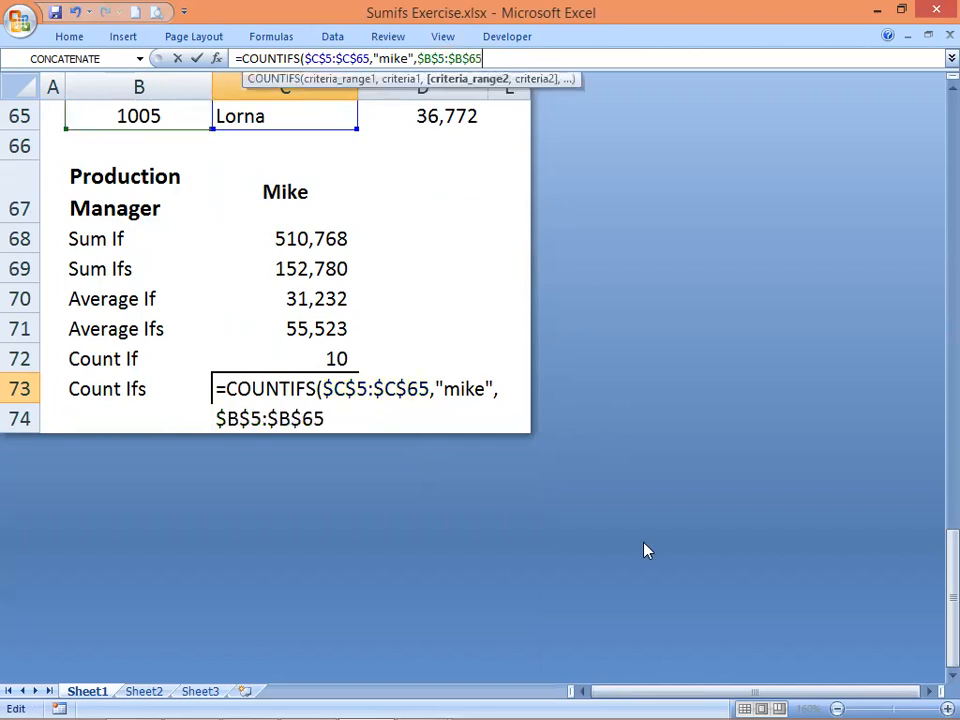
text(,)
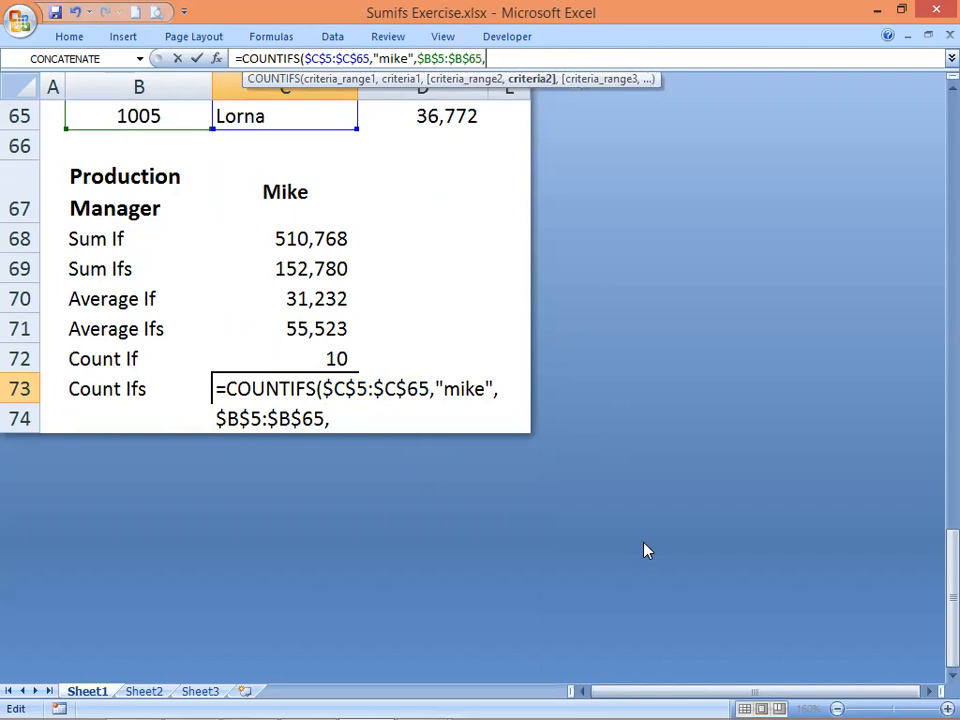
Step: Complete C73's COUNTIFS with "1002" as the quoted second criterion, apply the formula and reselect the cell
text("1002)
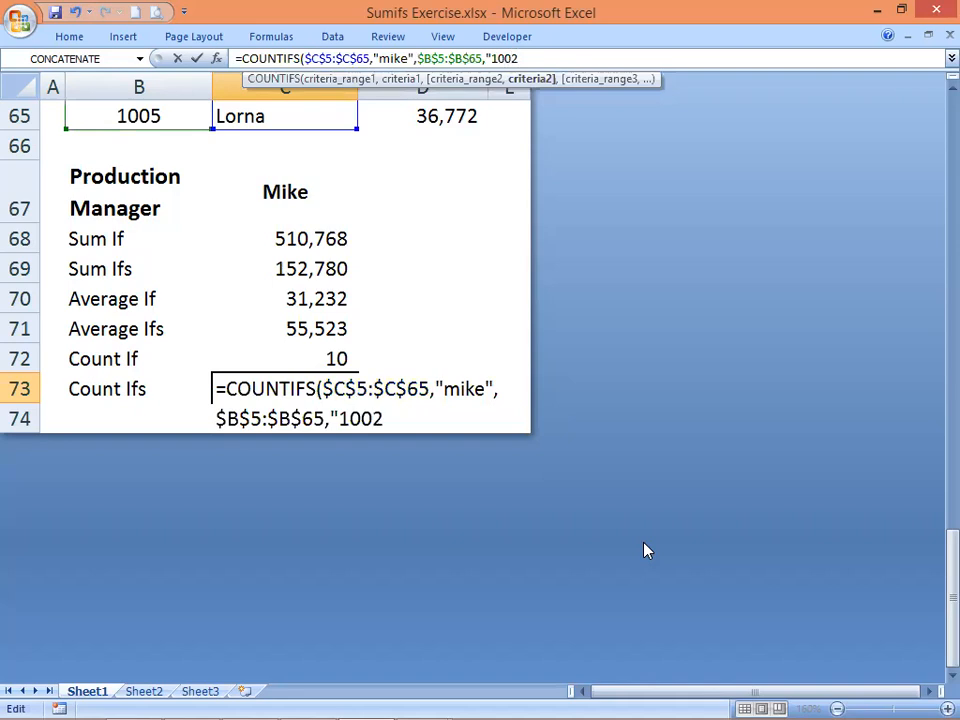
text("))
key(Return)
key(Up)
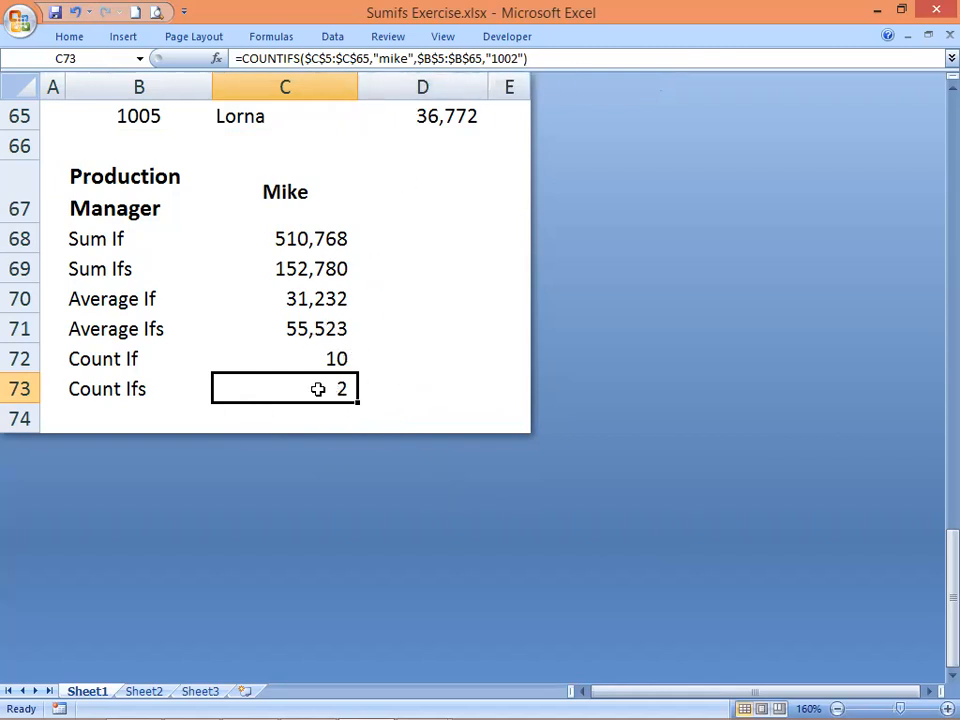
Step: Review C72's COUNTIF formula and check the counts against the Production Code and Production Manager rows, starting from B5
click(297, 356)
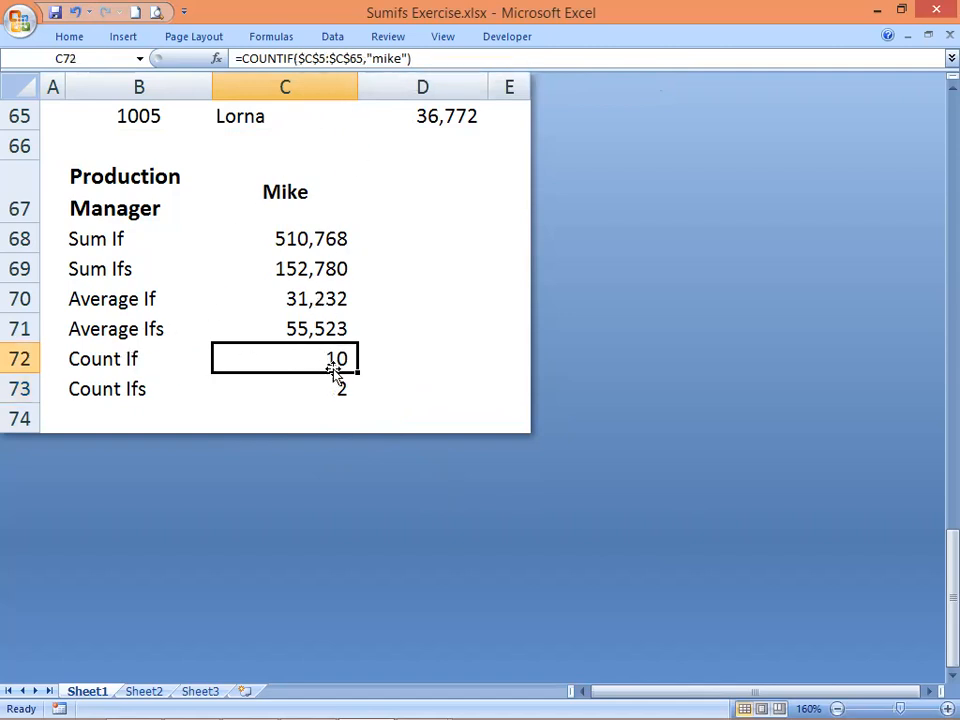
scroll(320, 365, up, 2)
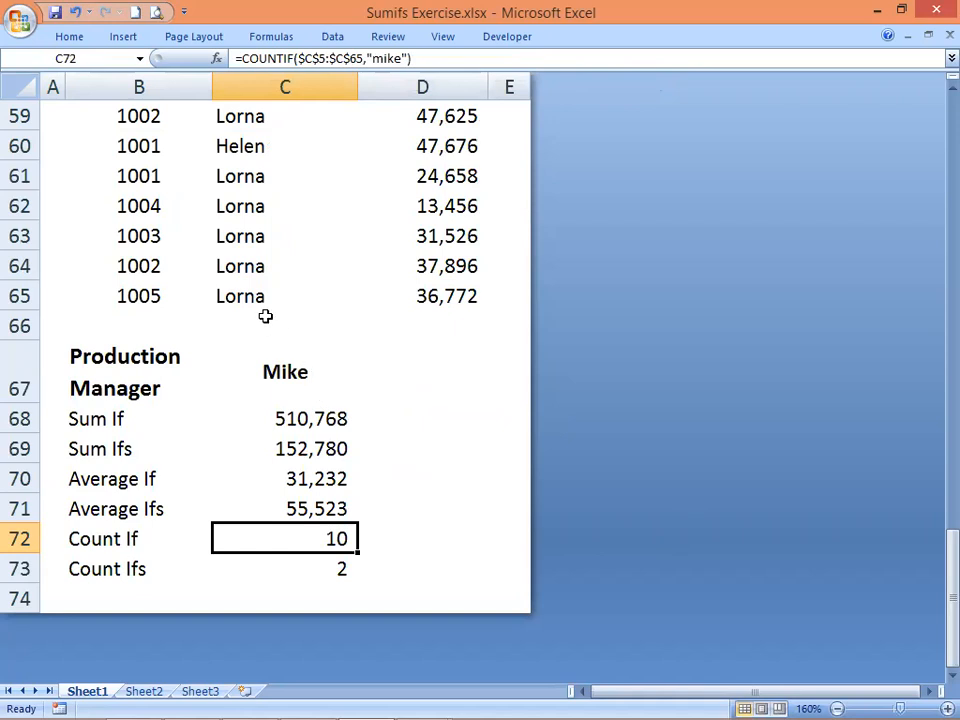
scroll(435, 204, up, 5)
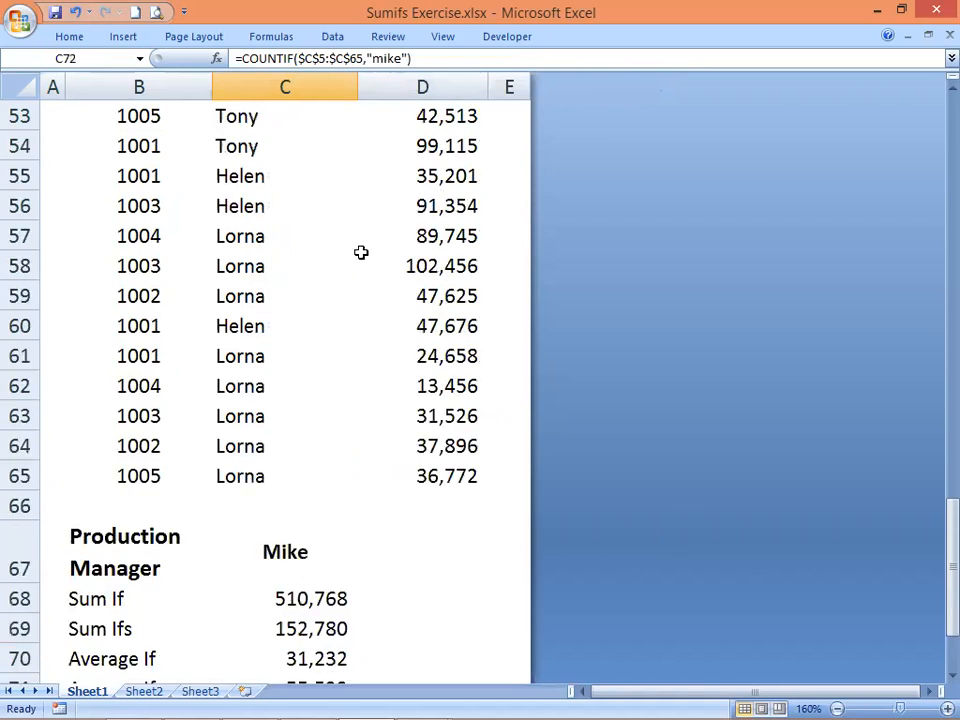
scroll(370, 230, up, 4)
scroll(370, 225, down, 5)
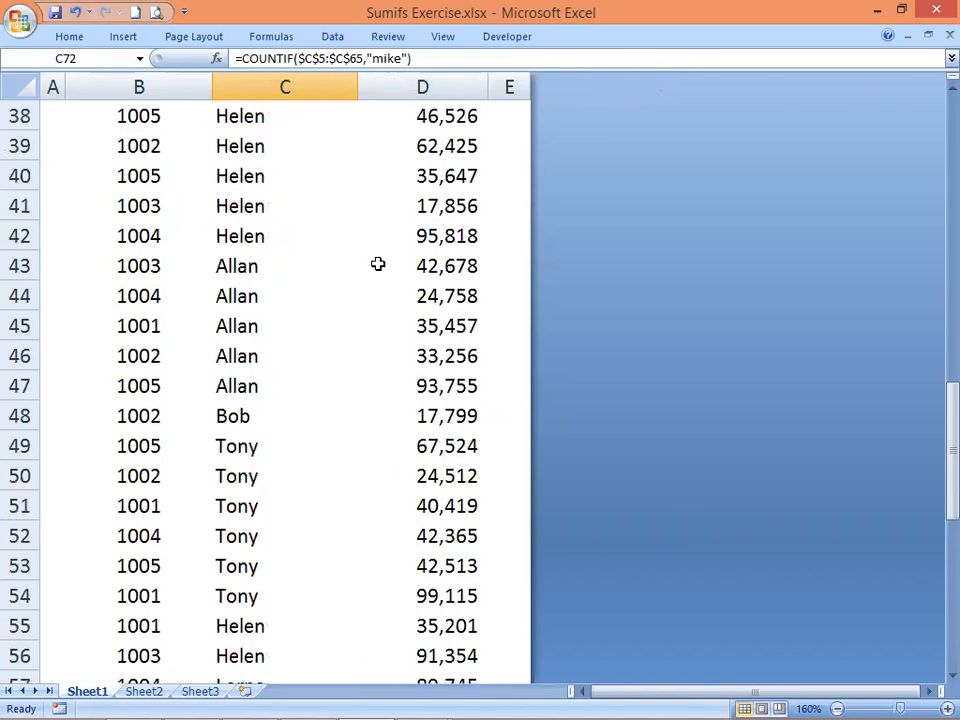
scroll(381, 313, down, 4)
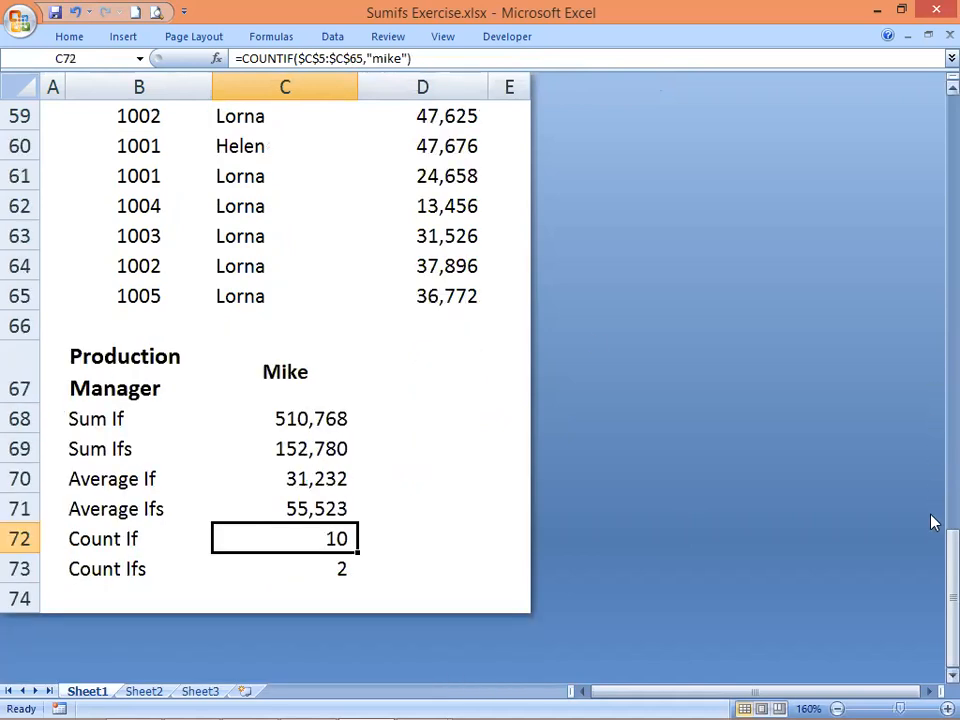
drag(948, 569, 931, 126)
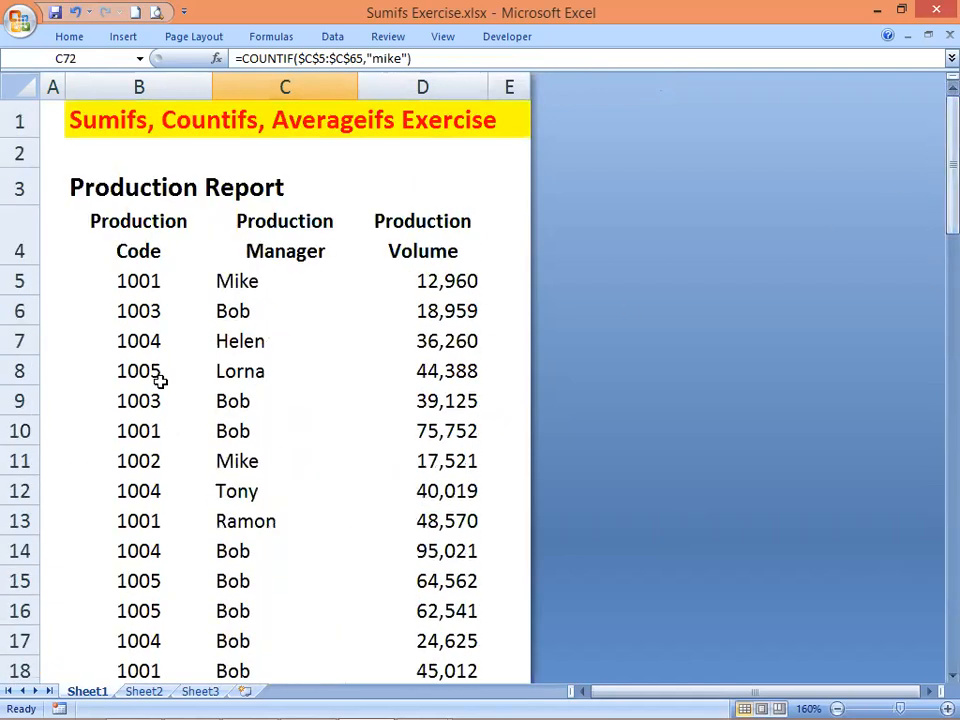
click(133, 279)
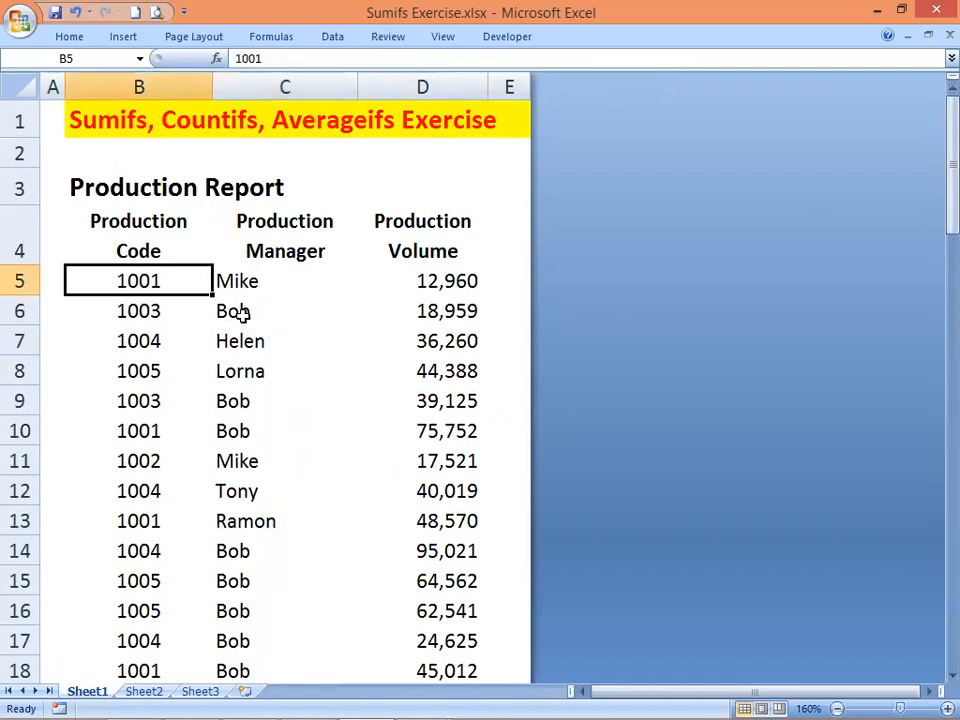